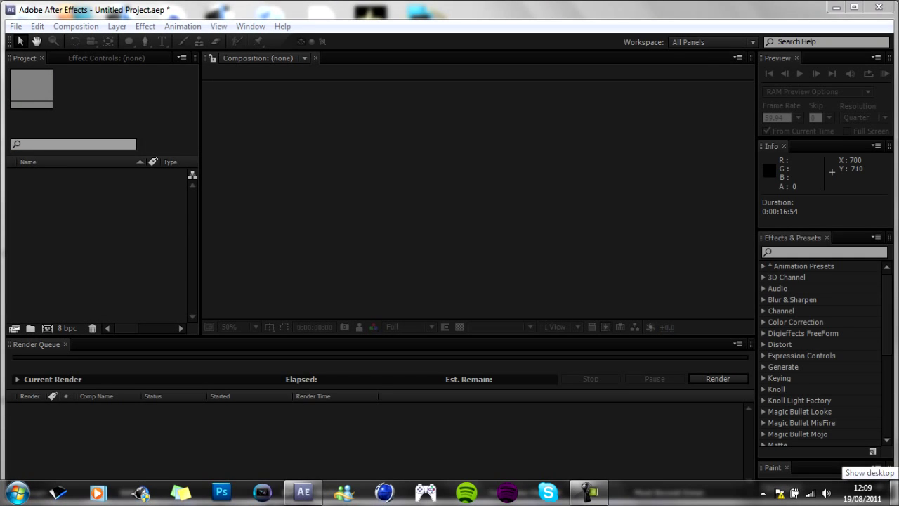
{"action": "left_click", "coordinate": [895, 491]}
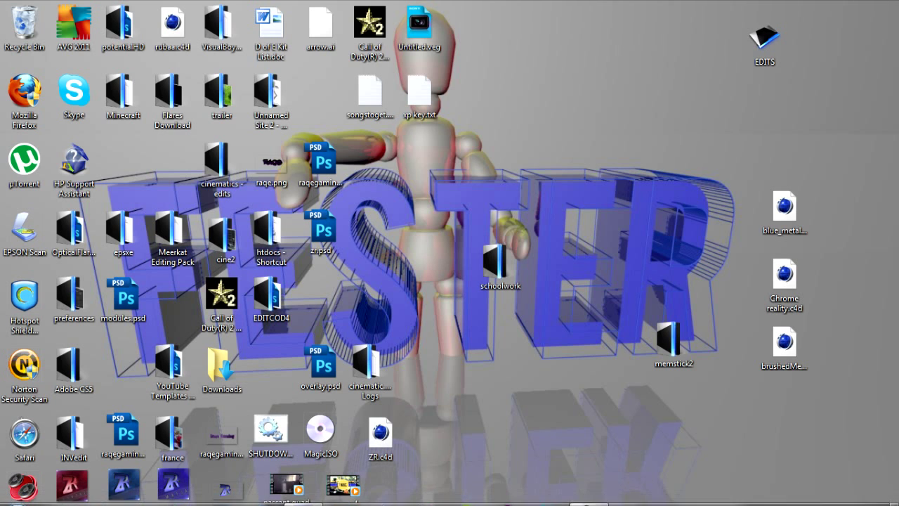
{"action": "key", "text": "alt+Tab"}
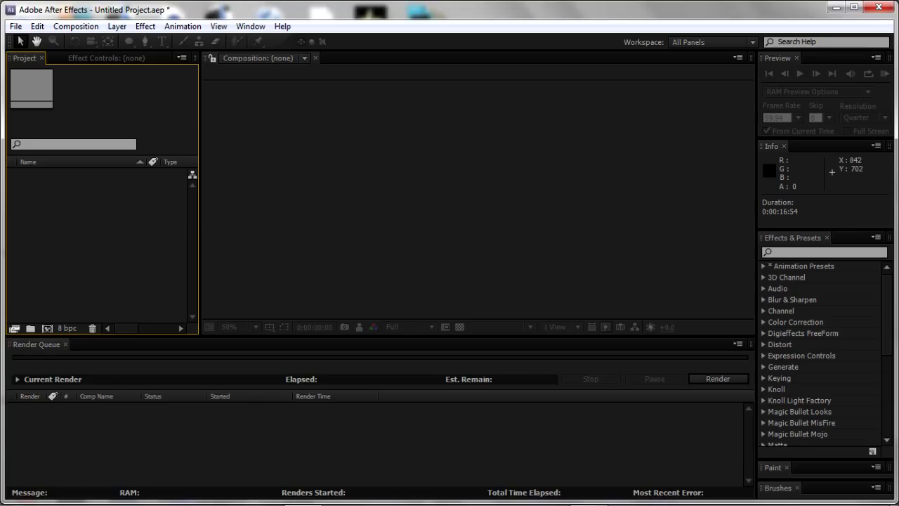
Import blown up car.mp4 from the Vacant folder of the Call Of Duty 4 cinematics, stored in the desktop folder cine2.
{"action": "key", "text": "ctrl+i"}
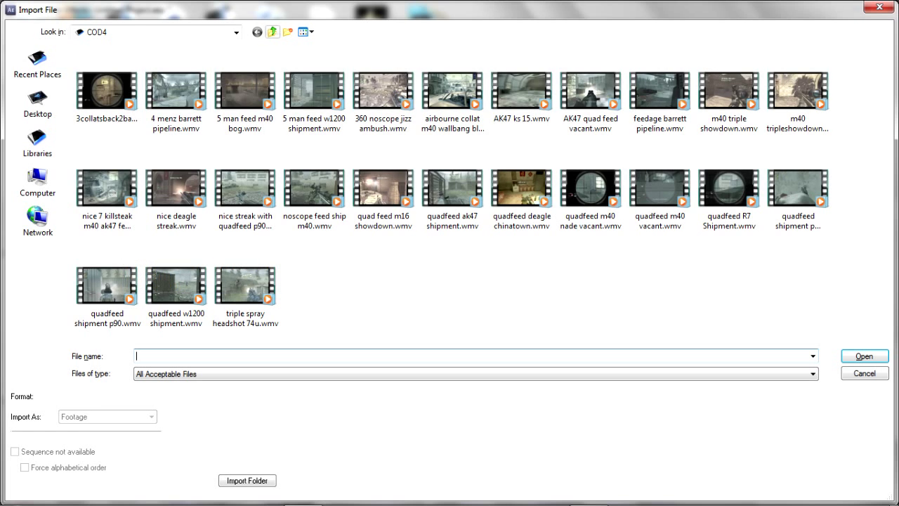
{"action": "left_click", "coordinate": [272, 31]}
{"action": "left_click", "coordinate": [272, 32]}
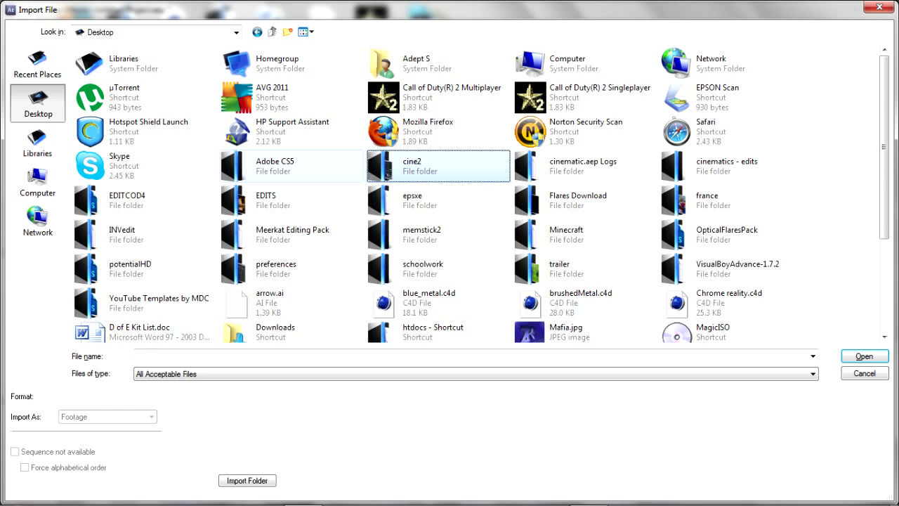
{"action": "double_click", "coordinate": [438, 166]}
{"action": "left_click", "coordinate": [177, 91]}
{"action": "double_click", "coordinate": [106, 87]}
{"action": "left_click", "coordinate": [111, 65]}
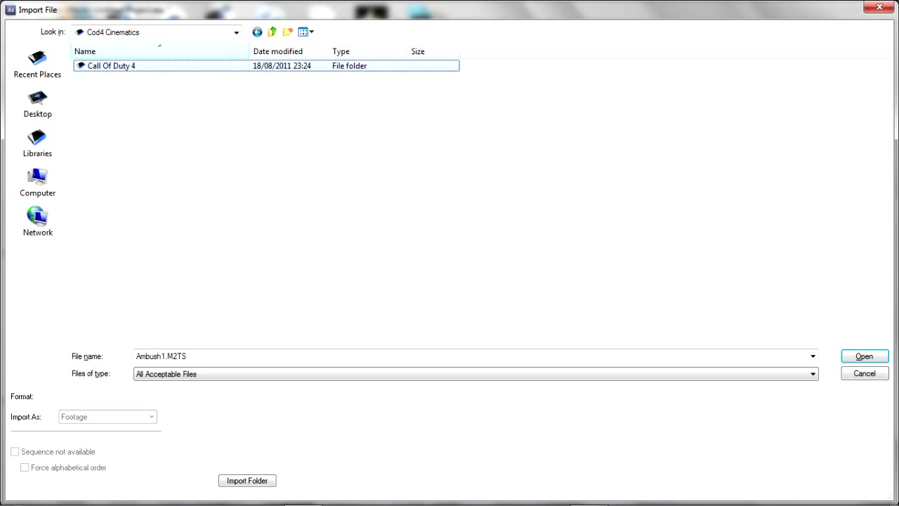
{"action": "double_click", "coordinate": [111, 65]}
{"action": "double_click", "coordinate": [100, 240]}
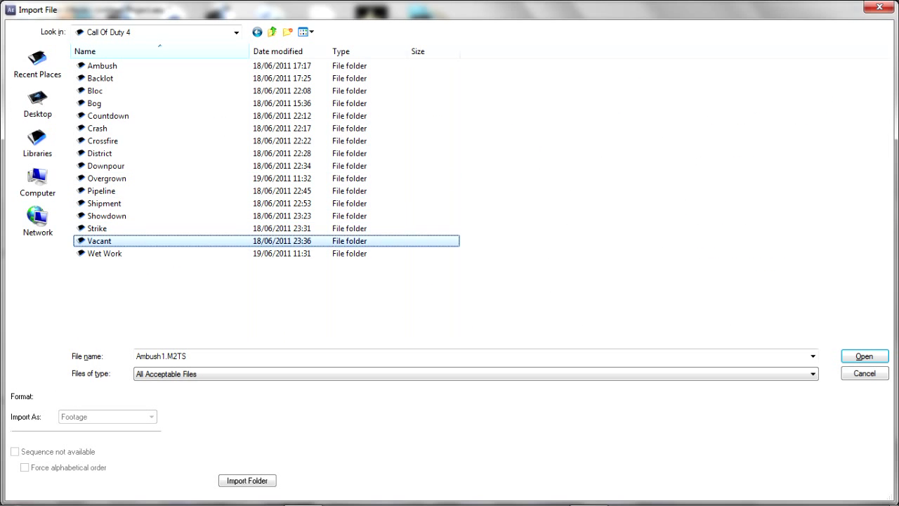
{"action": "left_click", "coordinate": [106, 89]}
{"action": "left_click", "coordinate": [176, 90]}
{"action": "double_click", "coordinate": [107, 90]}
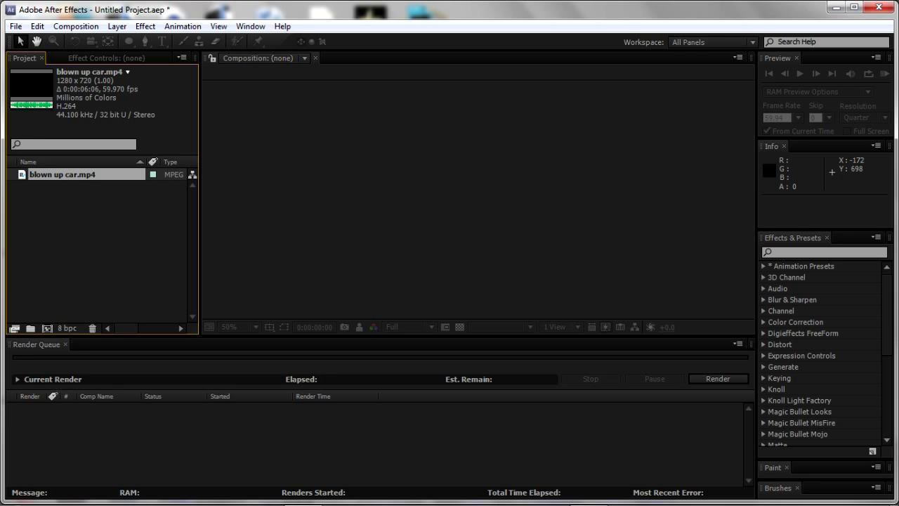
Create a new composition from the blown up car.mp4 footage.
{"action": "left_click", "coordinate": [15, 26]}
{"action": "left_click", "coordinate": [429, 232]}
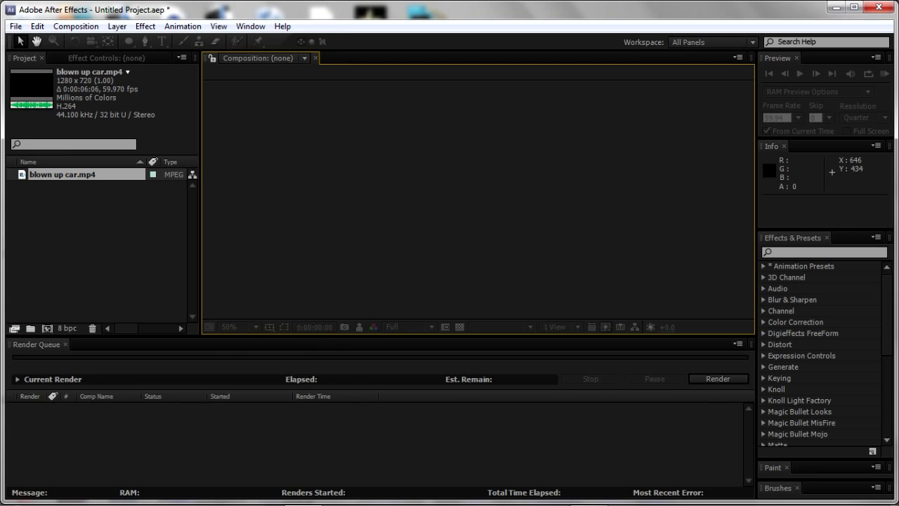
{"action": "left_click_drag", "start_coordinate": [89, 174], "coordinate": [47, 327]}
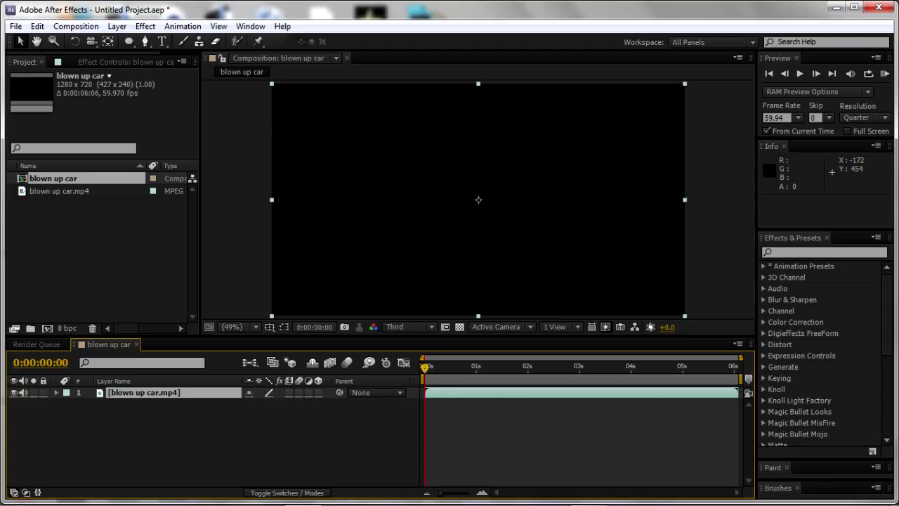
Split the blown up car.mp4 layer at 0:00:00:25.
{"action": "left_click_drag", "start_coordinate": [425, 367], "coordinate": [446, 367]}
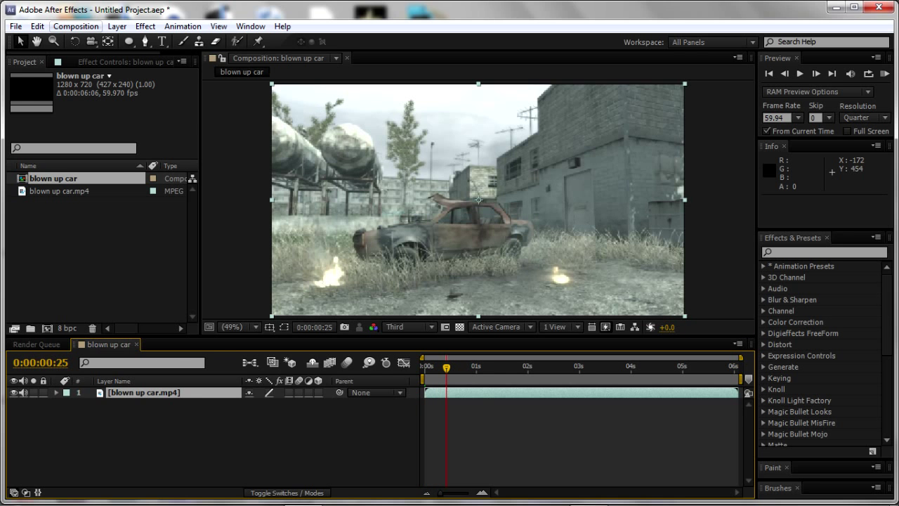
{"action": "left_click", "coordinate": [37, 26]}
{"action": "mouse_move", "coordinate": [76, 26]}
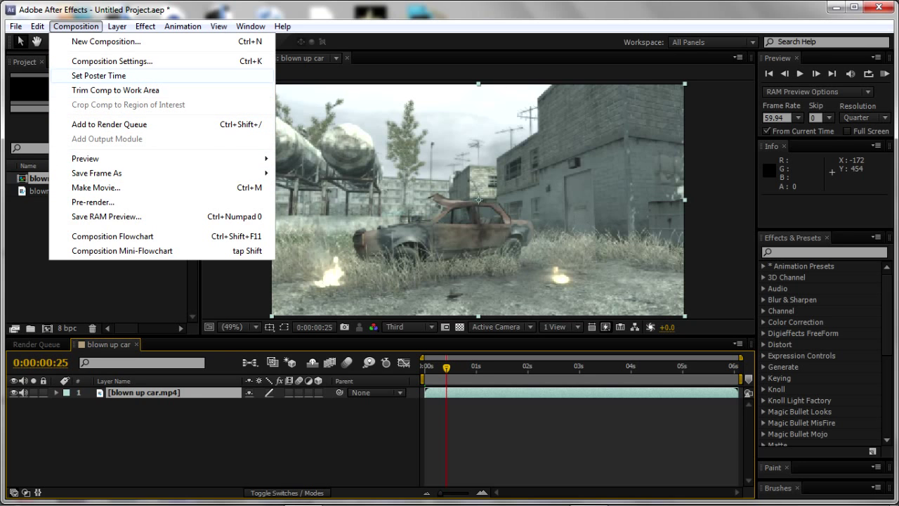
{"action": "key", "text": "Right"}
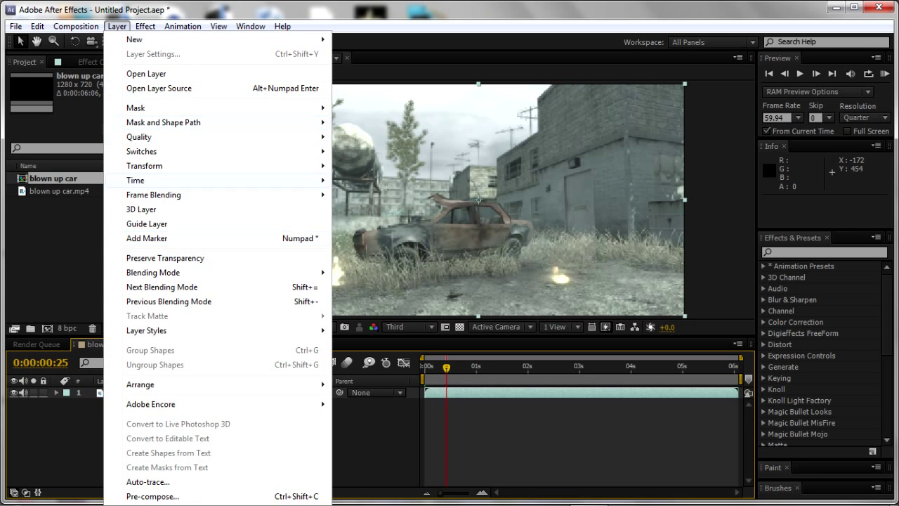
{"action": "key", "text": "Left"}
{"action": "key", "text": "Left"}
{"action": "key", "text": "Down"}
{"action": "key", "text": "Down"}
{"action": "key", "text": "Down"}
{"action": "key", "text": "Down"}
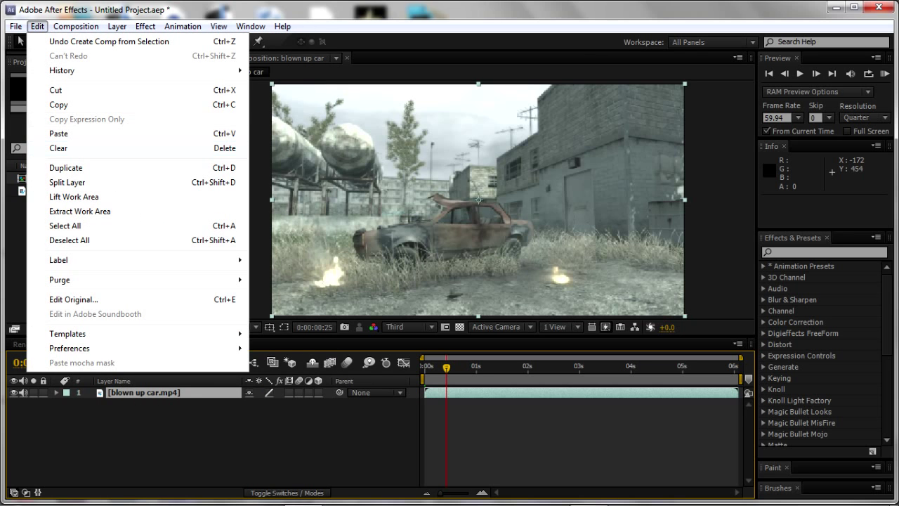
{"action": "key", "text": "Return"}
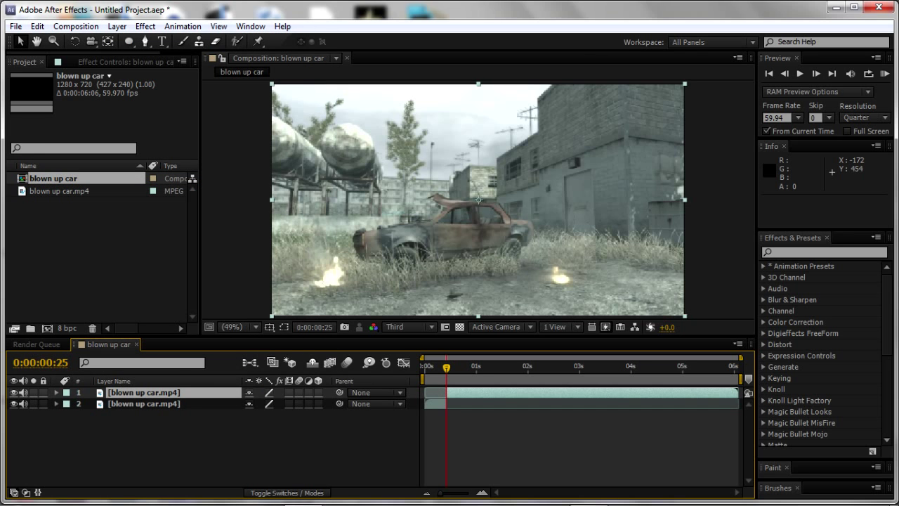
Delete the segment before the split and shift the remaining clip to the start of the timeline.
{"action": "left_click", "coordinate": [144, 403]}
{"action": "key", "text": "Delete"}
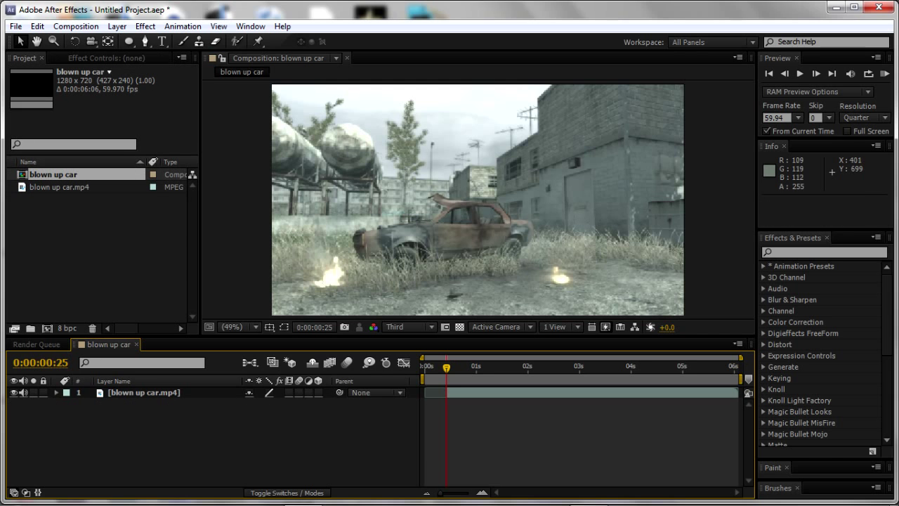
{"action": "left_click_drag", "start_coordinate": [592, 392], "coordinate": [569, 392]}
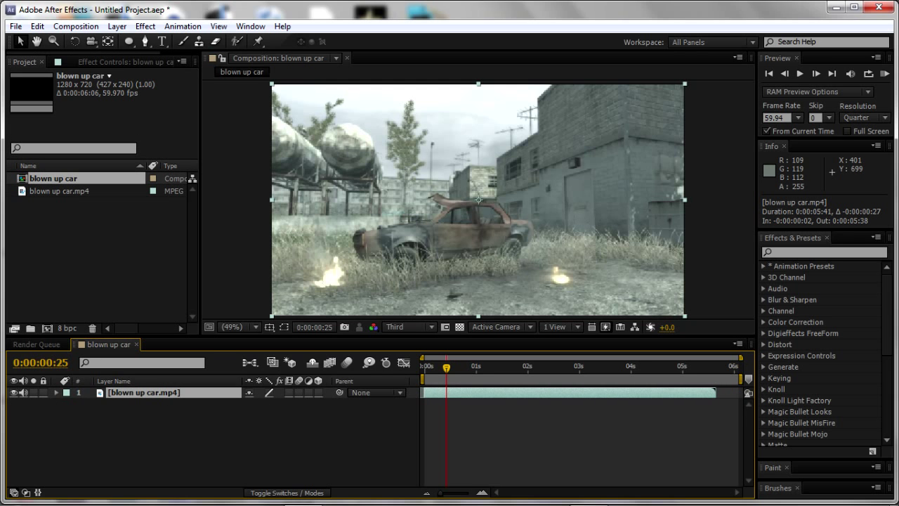
{"action": "key", "text": "Home"}
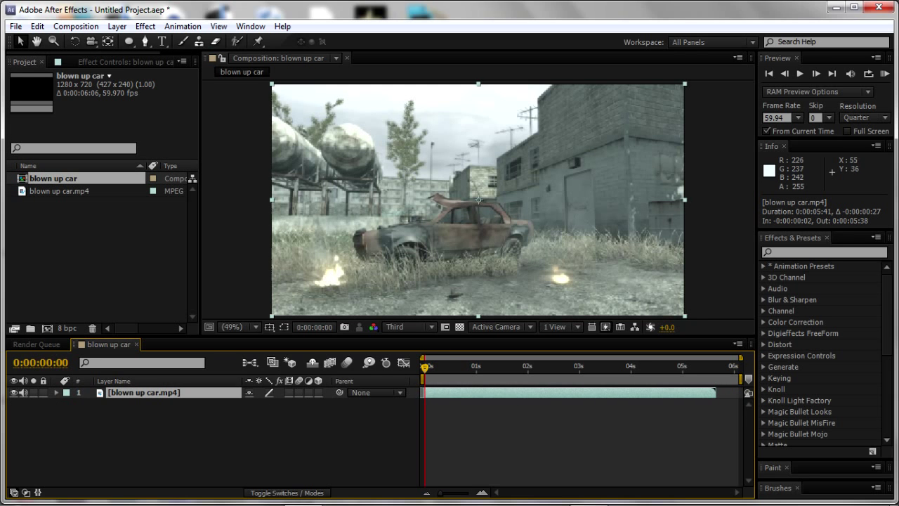
Scale the footage layer up to about 109% and set the composition's preview resolution to Half.
{"action": "scroll", "coordinate": [283, 130], "scroll_direction": "down", "scroll_amount": 2}
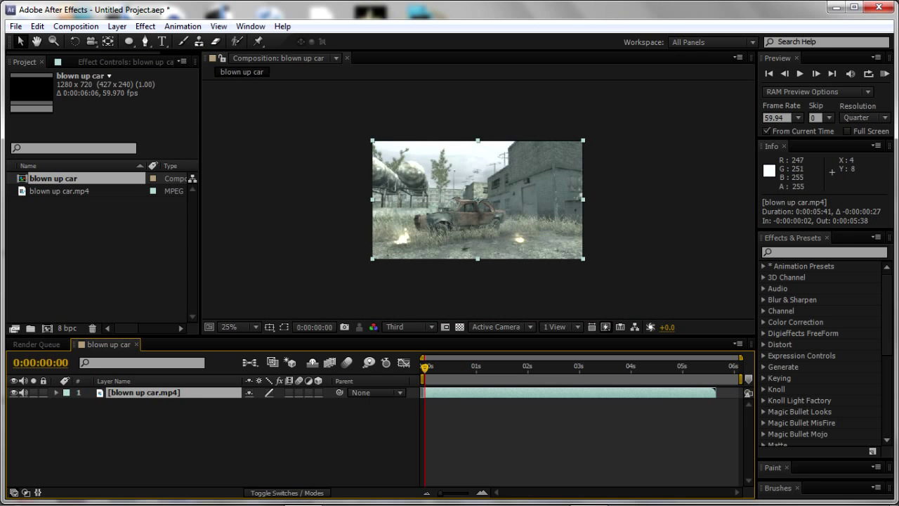
{"action": "left_click_drag", "start_coordinate": [372, 140], "coordinate": [363, 135]}
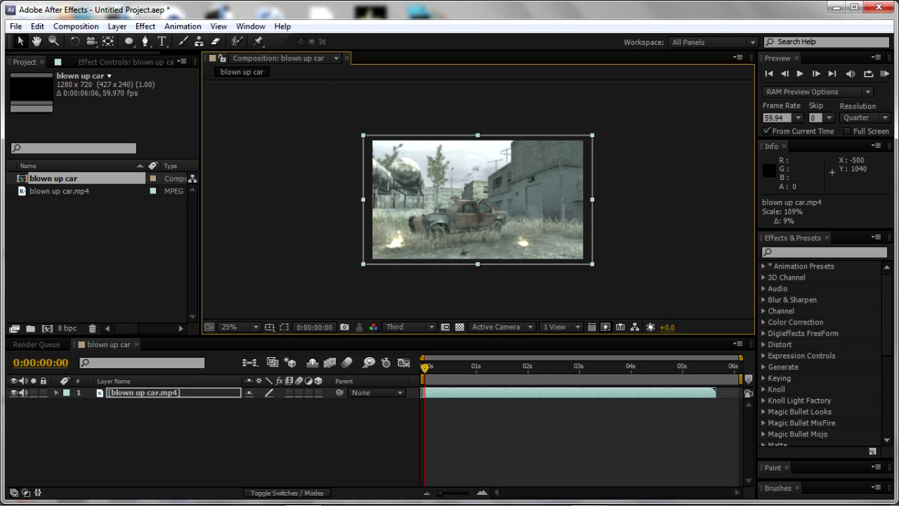
{"action": "left_click", "coordinate": [235, 327]}
{"action": "left_click", "coordinate": [260, 102]}
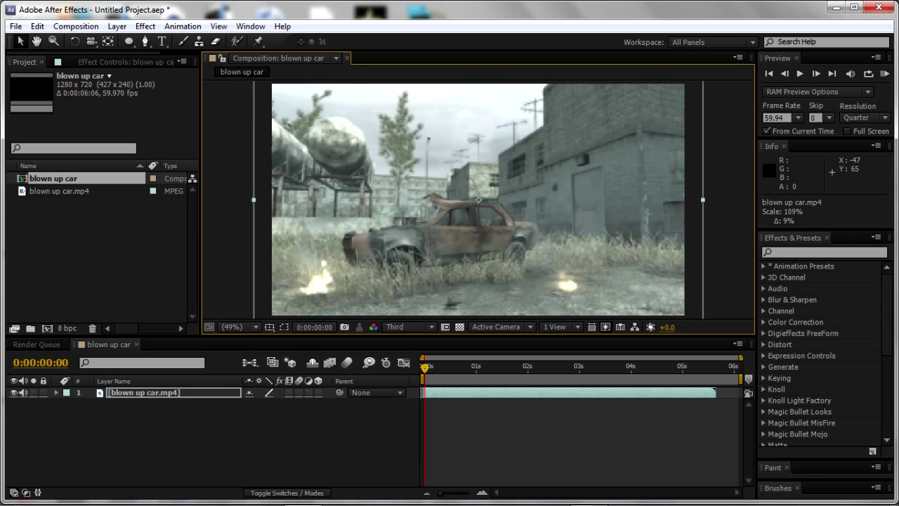
{"action": "left_click", "coordinate": [409, 327]}
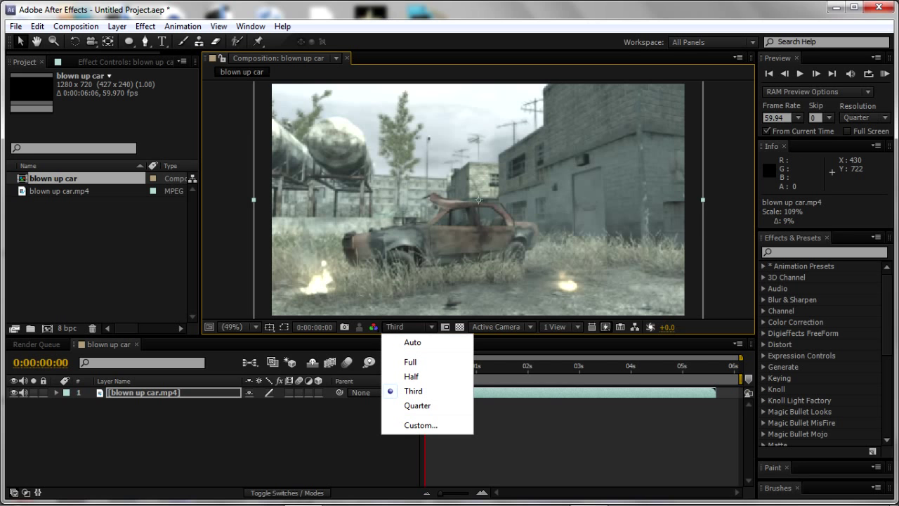
{"action": "left_click", "coordinate": [411, 376]}
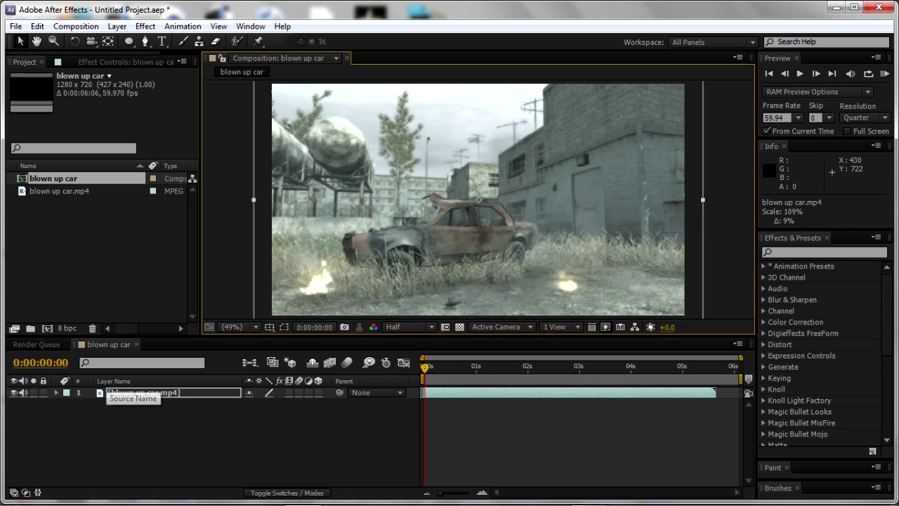
Add the expression wiggle(3,20) to the Position of the blown up car.mp4 layer.
{"action": "left_click", "coordinate": [107, 391]}
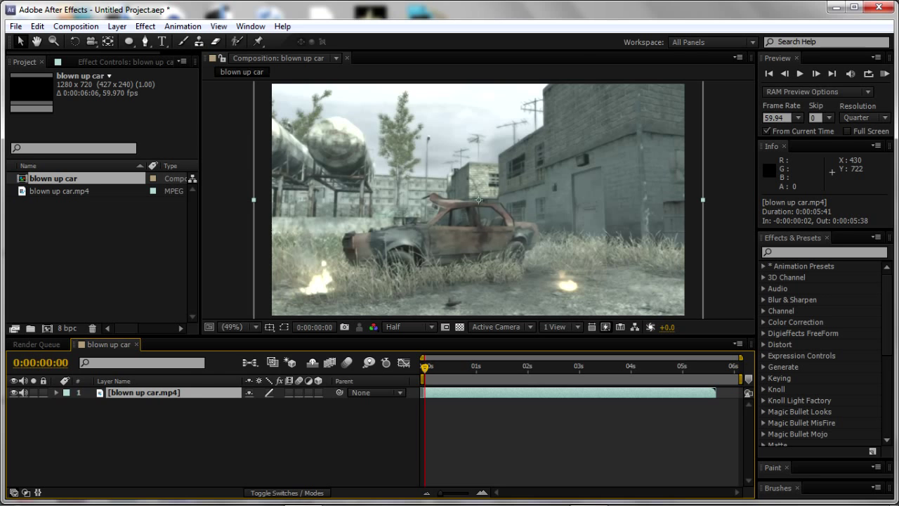
{"action": "left_click", "coordinate": [56, 392]}
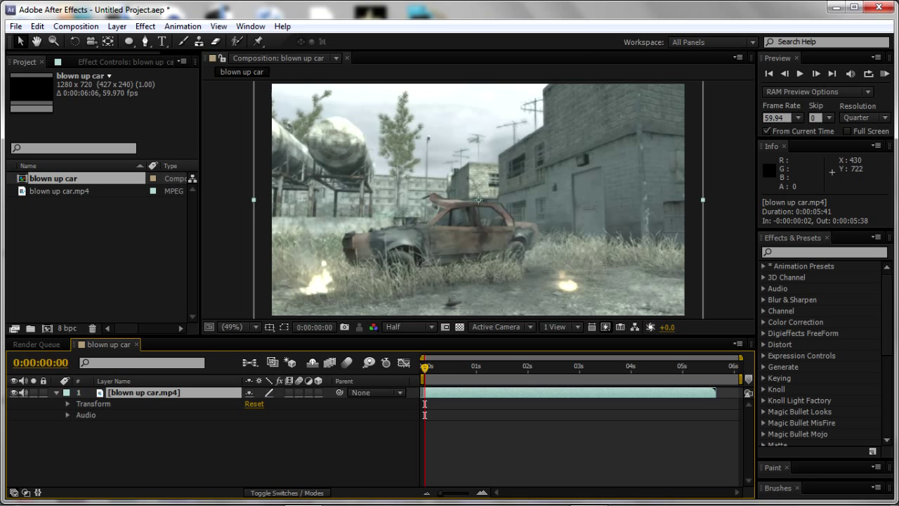
{"action": "key", "text": "p"}
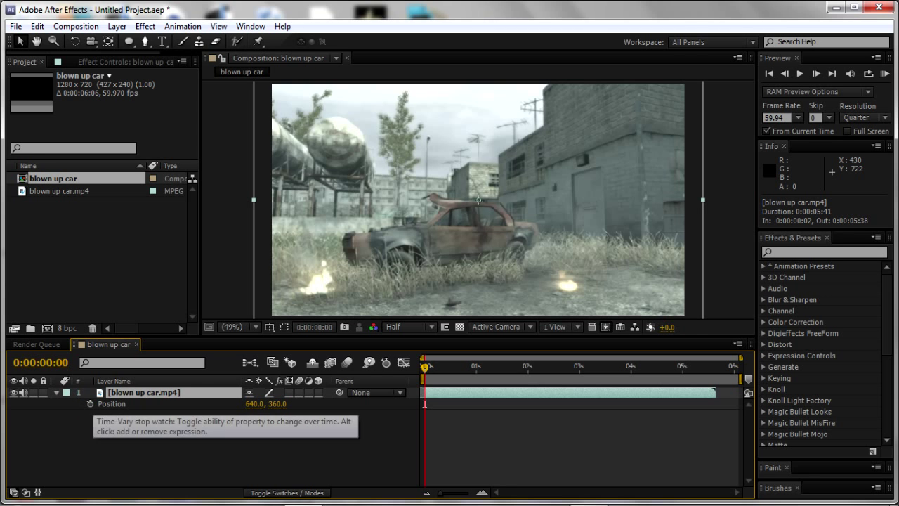
{"action": "left_click", "coordinate": [90, 404], "text": "alt"}
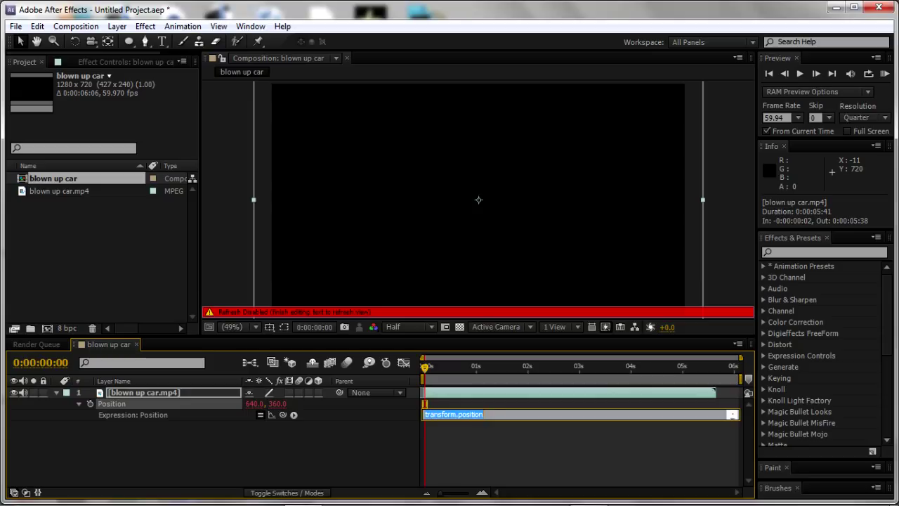
{"action": "type", "text": "wiggle(3,3"}
{"action": "key", "text": "BackSpace"}
{"action": "type", "text": "20"}
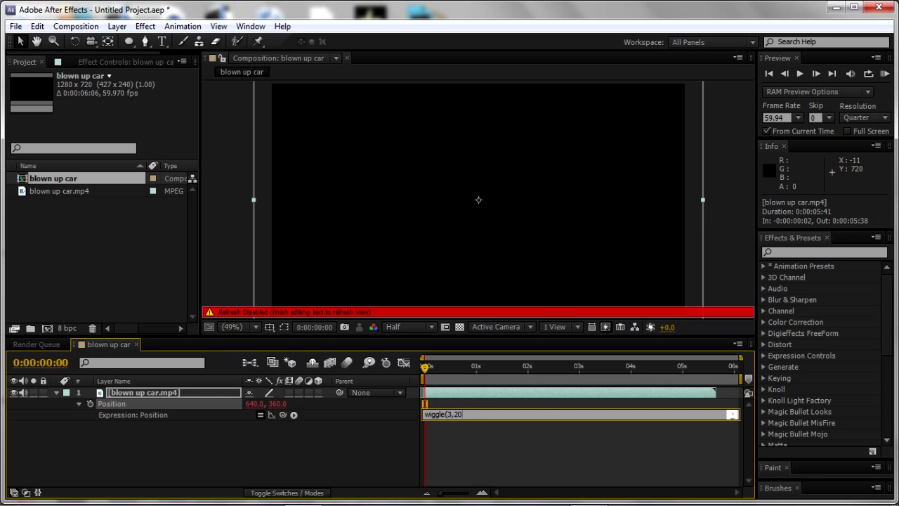
{"action": "left_click", "coordinate": [491, 449]}
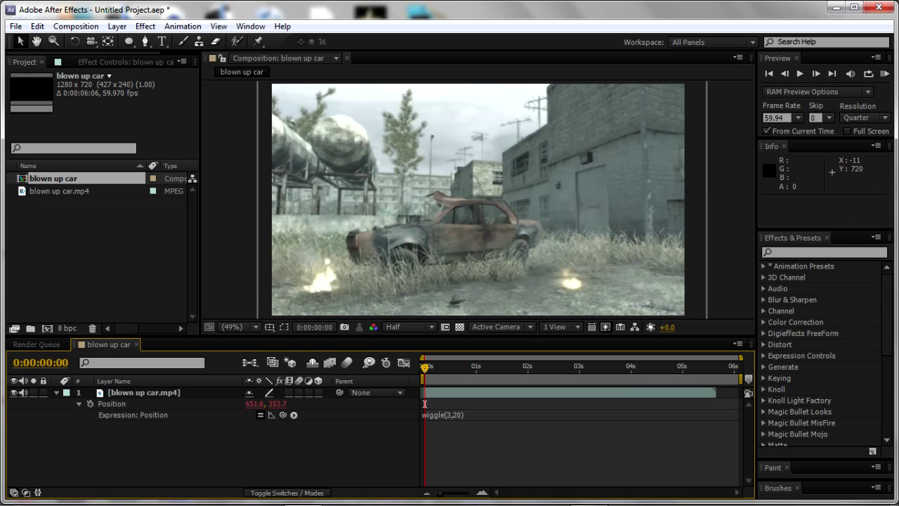
{"action": "left_click", "coordinate": [444, 414]}
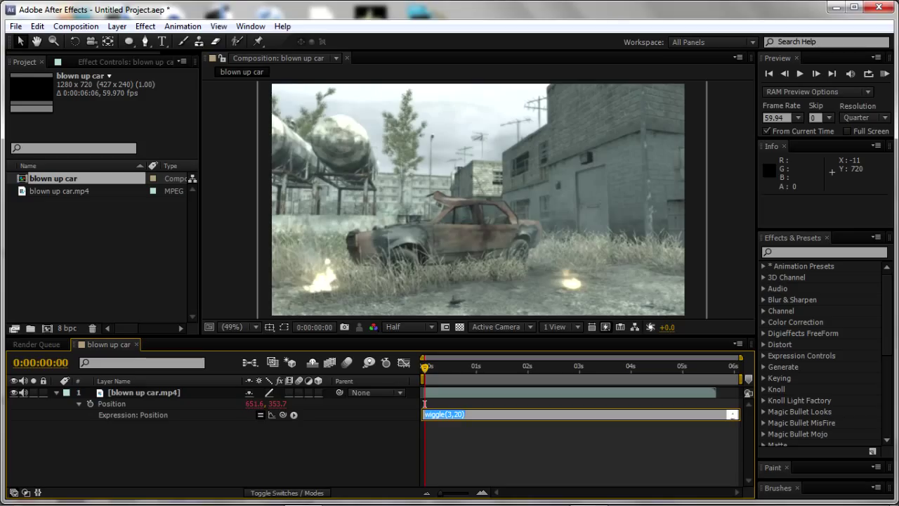
{"action": "left_click", "coordinate": [424, 404]}
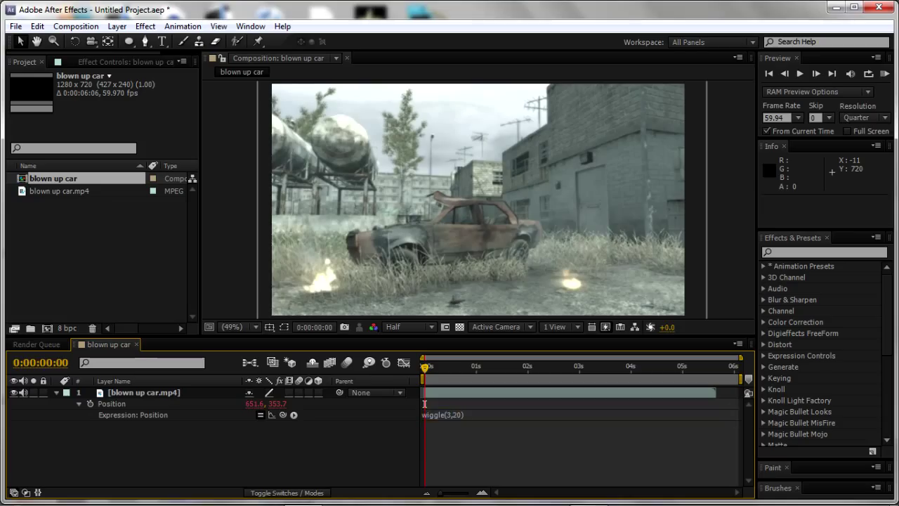
Collapse the layer's properties, preview the shaking footage and return the playhead to the start.
{"action": "key", "text": "u"}
{"action": "key", "text": "KP_0"}
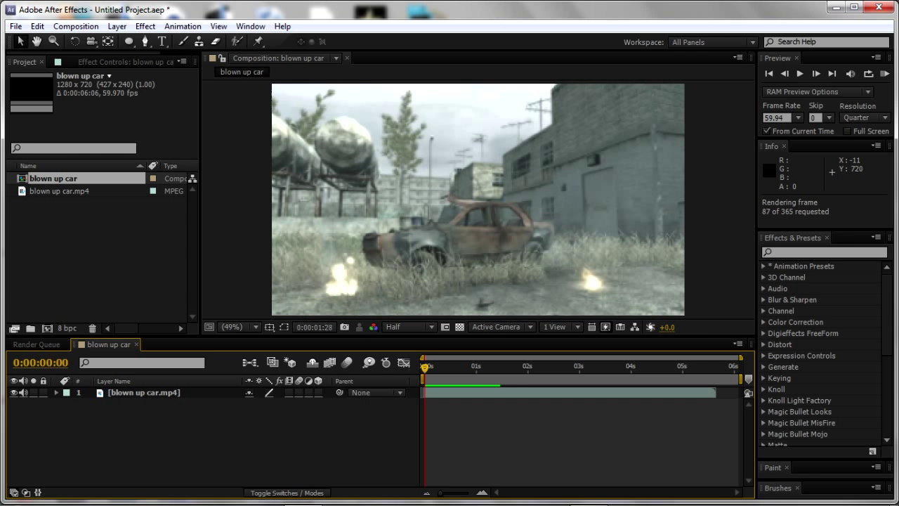
{"action": "key", "text": "space"}
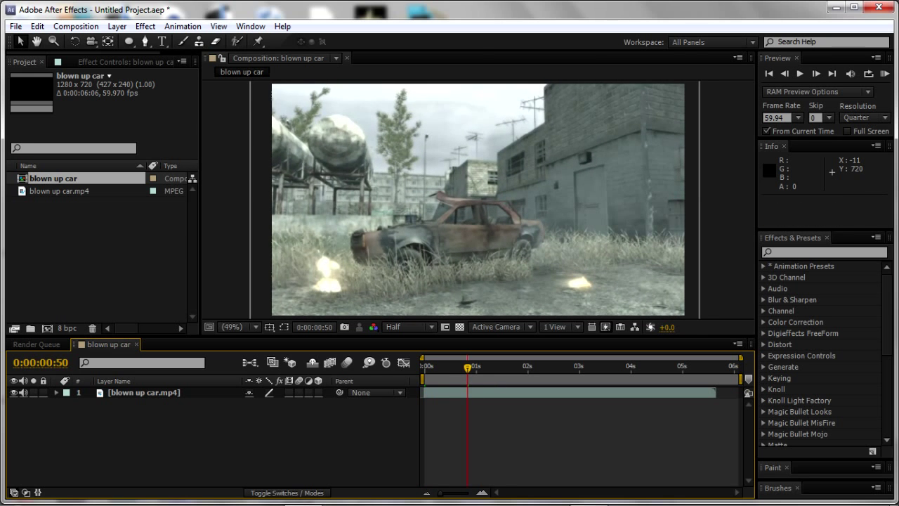
{"action": "key", "text": "Home"}
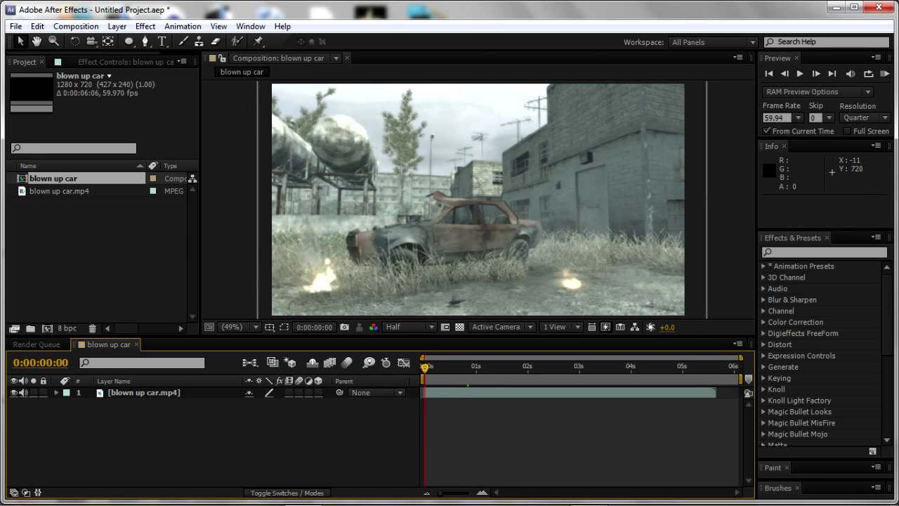
Add a new adjustment layer above the blown up car.mp4 footage.
{"action": "left_click", "coordinate": [482, 198]}
{"action": "left_click", "coordinate": [117, 26]}
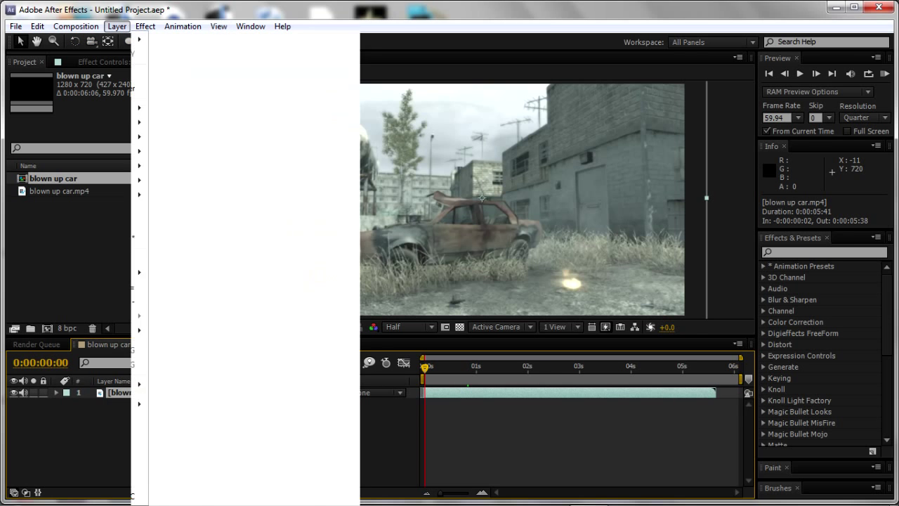
{"action": "mouse_move", "coordinate": [172, 166]}
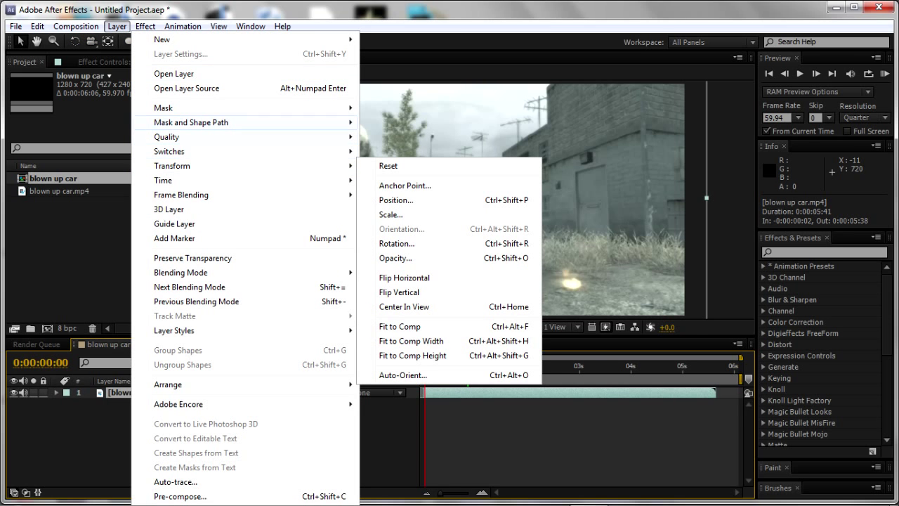
{"action": "mouse_move", "coordinate": [191, 123]}
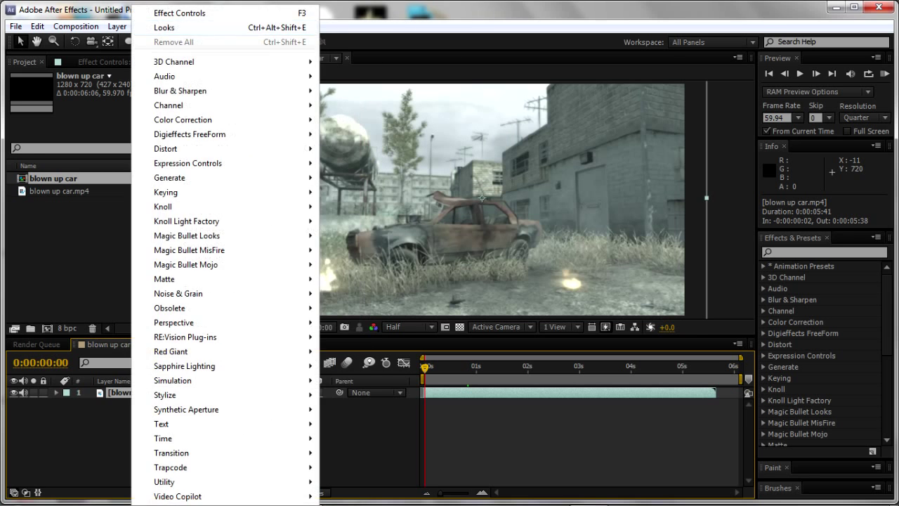
{"action": "mouse_move", "coordinate": [134, 39]}
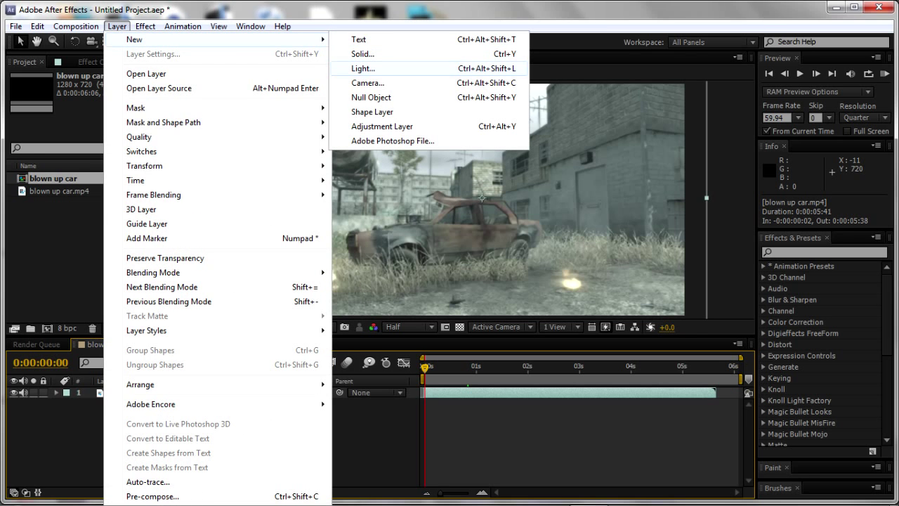
{"action": "left_click", "coordinate": [386, 126]}
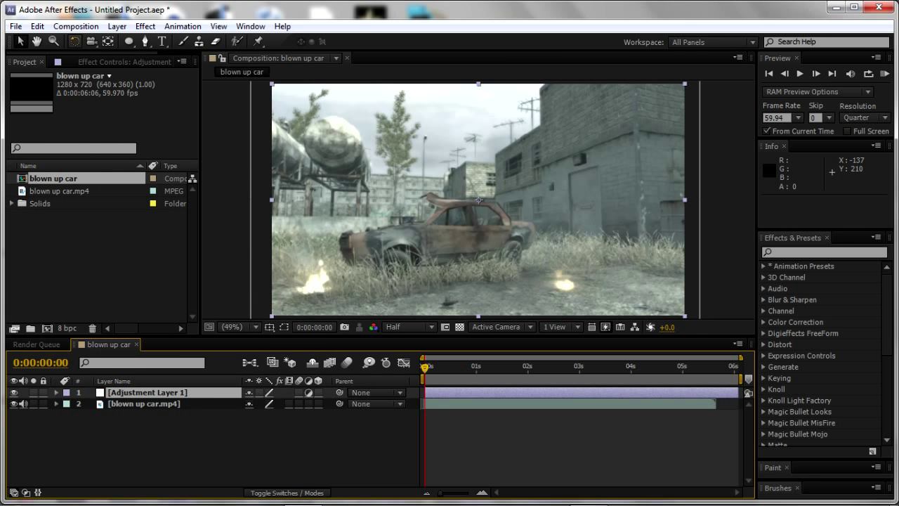
Apply the Looks effect to the adjustment layer with the custom fester(1) look.
{"action": "left_click", "coordinate": [116, 26]}
{"action": "mouse_move", "coordinate": [145, 26]}
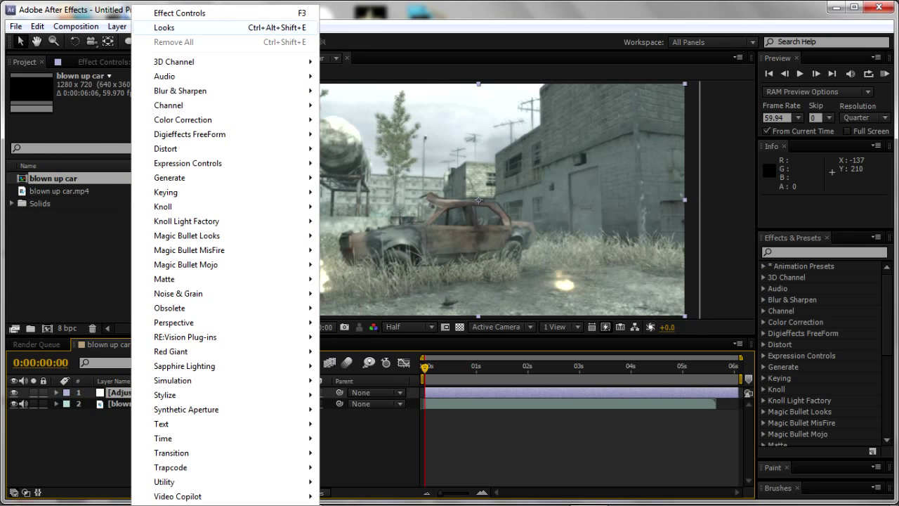
{"action": "left_click", "coordinate": [164, 27]}
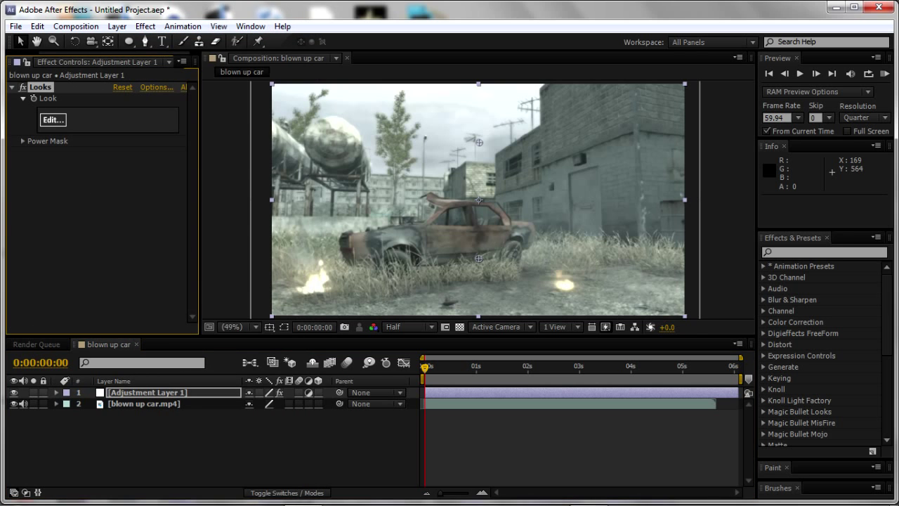
{"action": "left_click", "coordinate": [53, 120]}
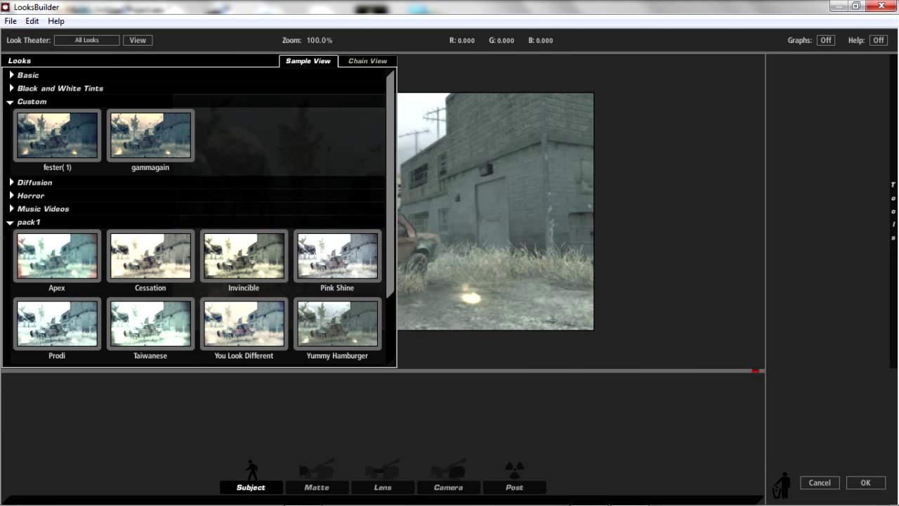
{"action": "left_click", "coordinate": [57, 135]}
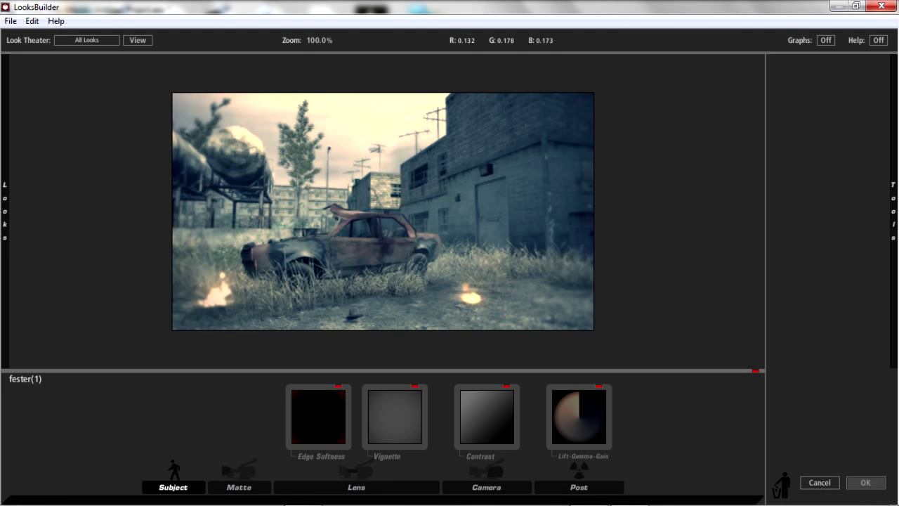
{"action": "left_click", "coordinate": [865, 483]}
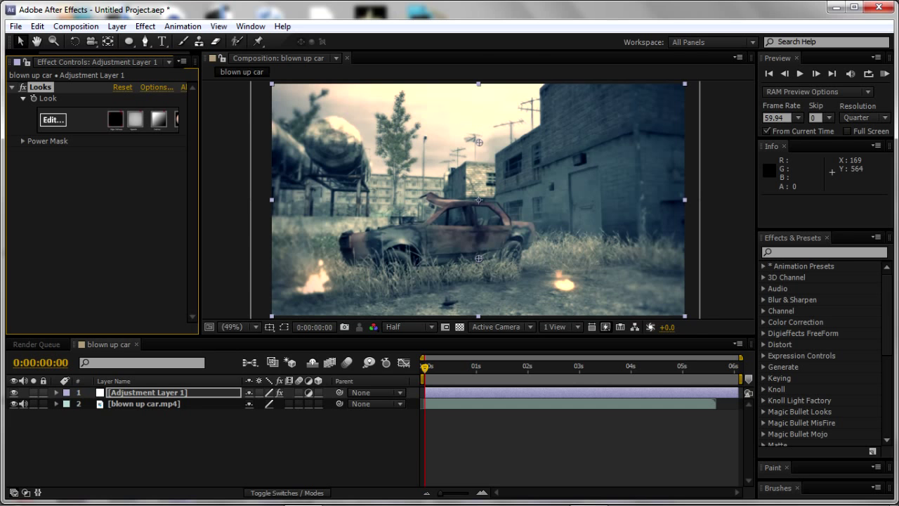
Create a black 1280 x 720 solid on top of the layer stack and scale it up to about 111%.
{"action": "left_click", "coordinate": [116, 26]}
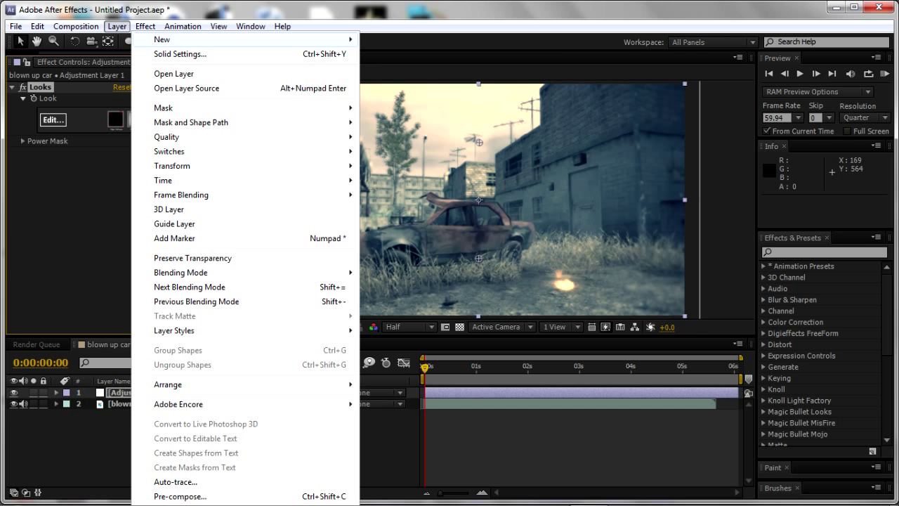
{"action": "mouse_move", "coordinate": [211, 39]}
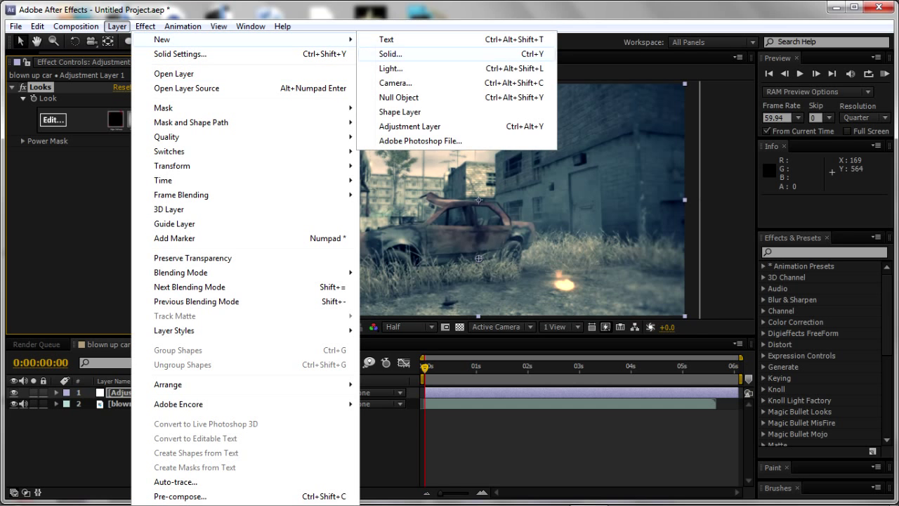
{"action": "left_click", "coordinate": [390, 53]}
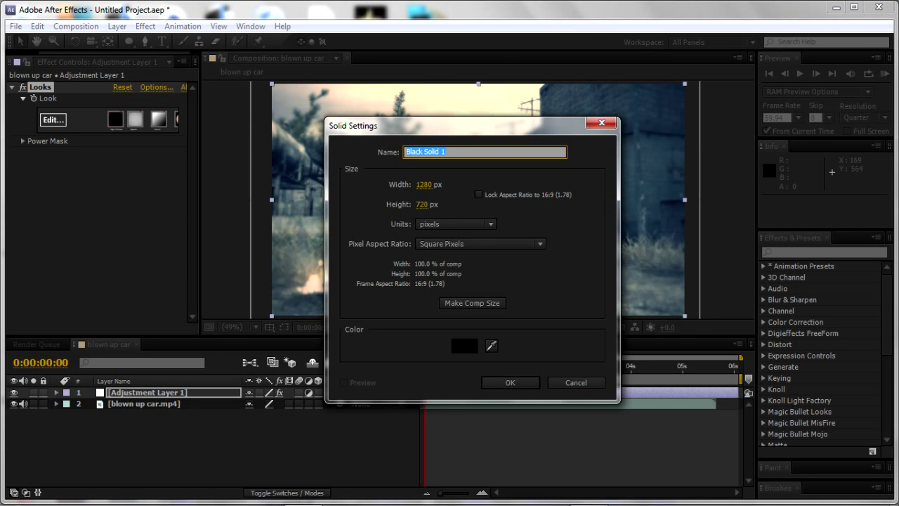
{"action": "key", "text": "Return"}
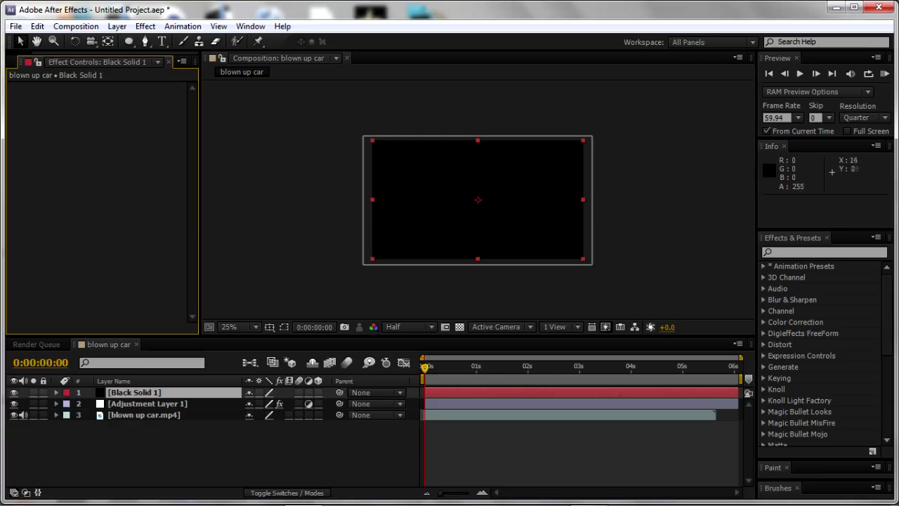
{"action": "left_click_drag", "start_coordinate": [372, 140], "coordinate": [361, 133]}
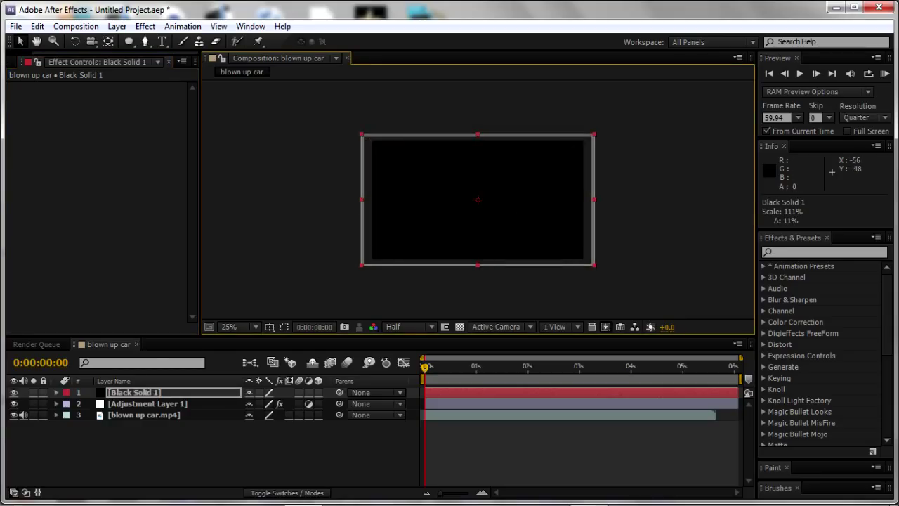
Letterbox the frame with an inverted rectangular mask on the black solid, spanning about 107 to 617 px vertically, and hide the mask outlines.
{"action": "left_click", "coordinate": [129, 41]}
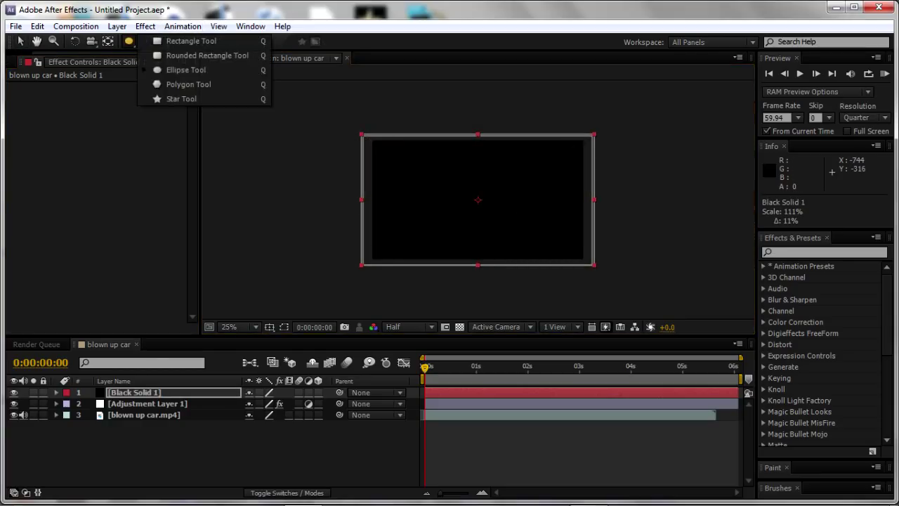
{"action": "left_click", "coordinate": [188, 40]}
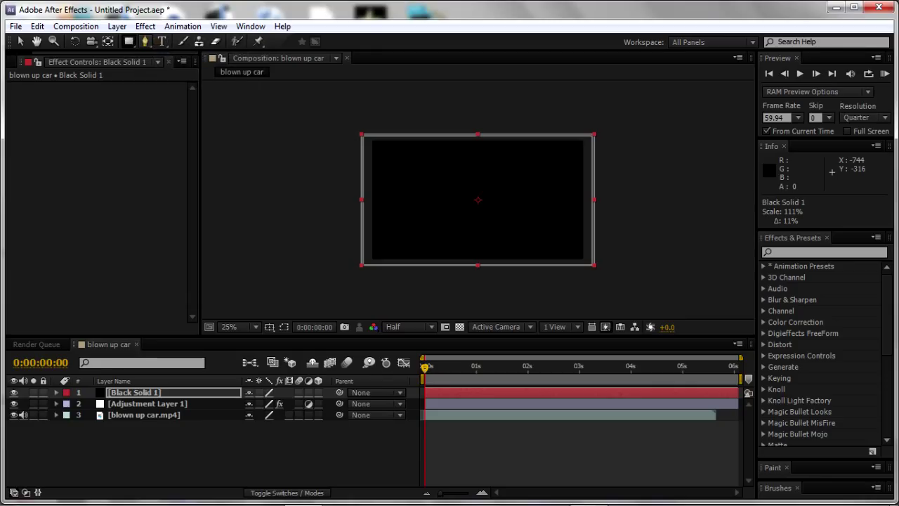
{"action": "left_click_drag", "start_coordinate": [353, 152], "coordinate": [621, 246]}
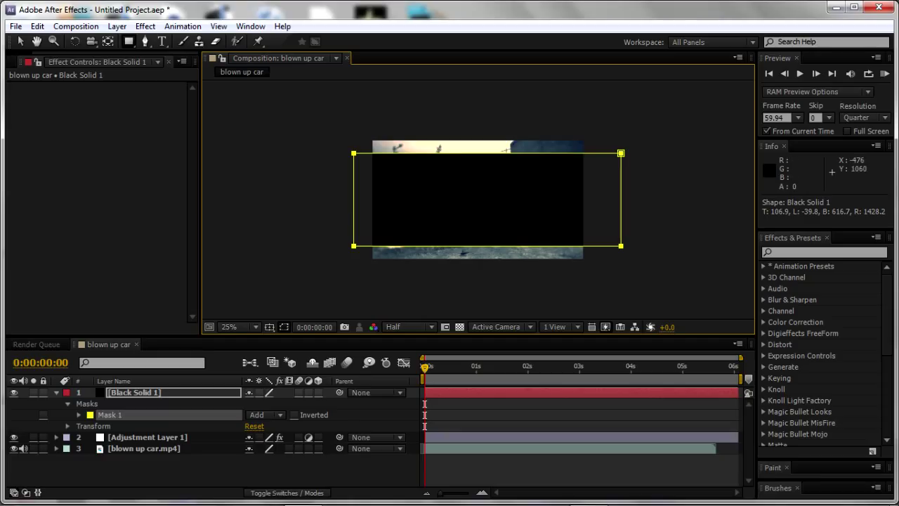
{"action": "left_click", "coordinate": [294, 414]}
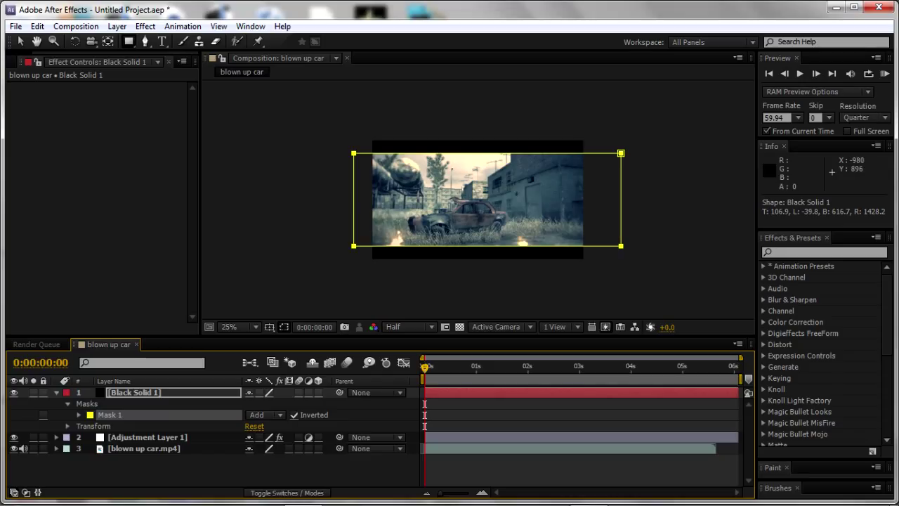
{"action": "key", "text": "u"}
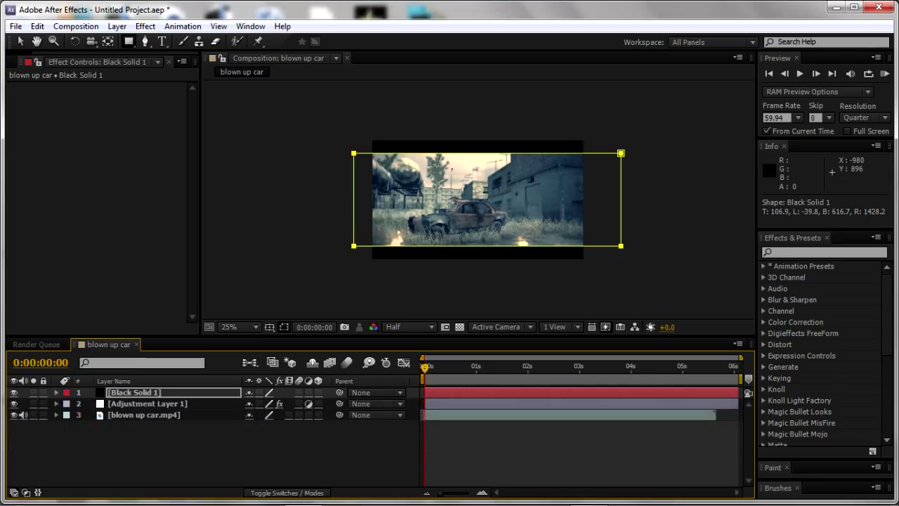
{"action": "left_click", "coordinate": [284, 326]}
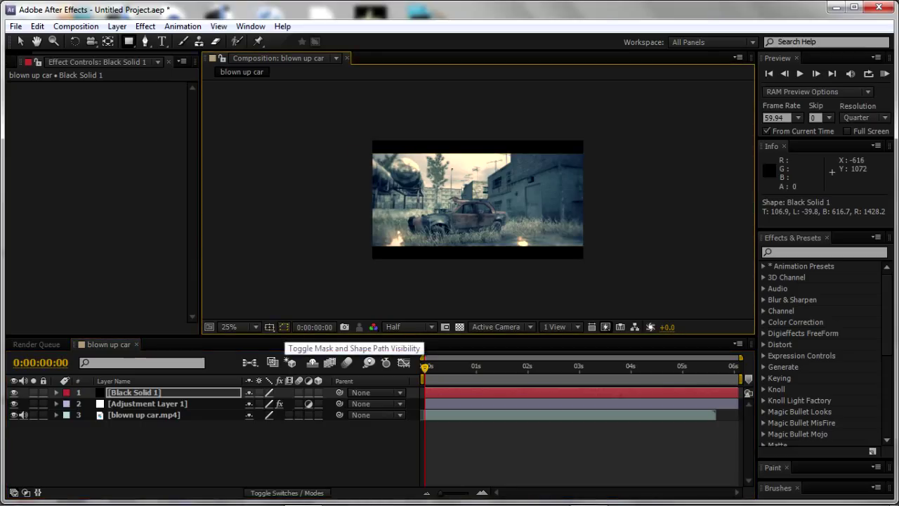
{"action": "mouse_move", "coordinate": [425, 367]}
{"action": "left_mouse_down"}
{"action": "mouse_move", "coordinate": [553, 367]}
{"action": "mouse_move", "coordinate": [423, 367]}
{"action": "left_mouse_up"}
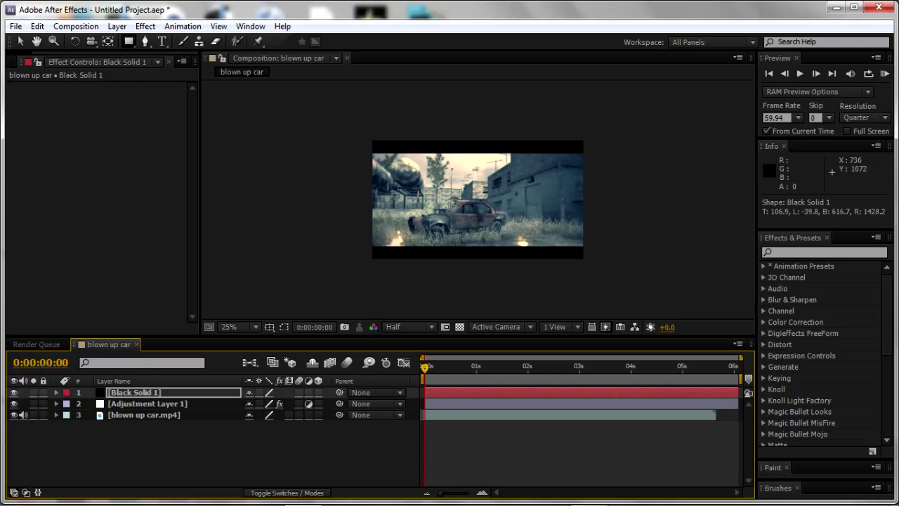
Close the blown up car timeline and start a file import from the COD4 folder inside EDITCOD4 on the Desktop.
{"action": "left_click", "coordinate": [137, 344]}
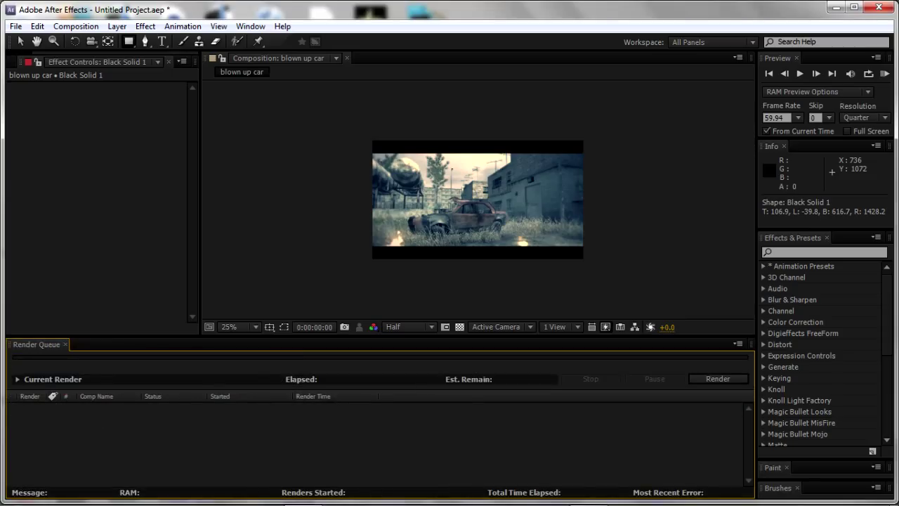
{"action": "key", "text": "ctrl+i"}
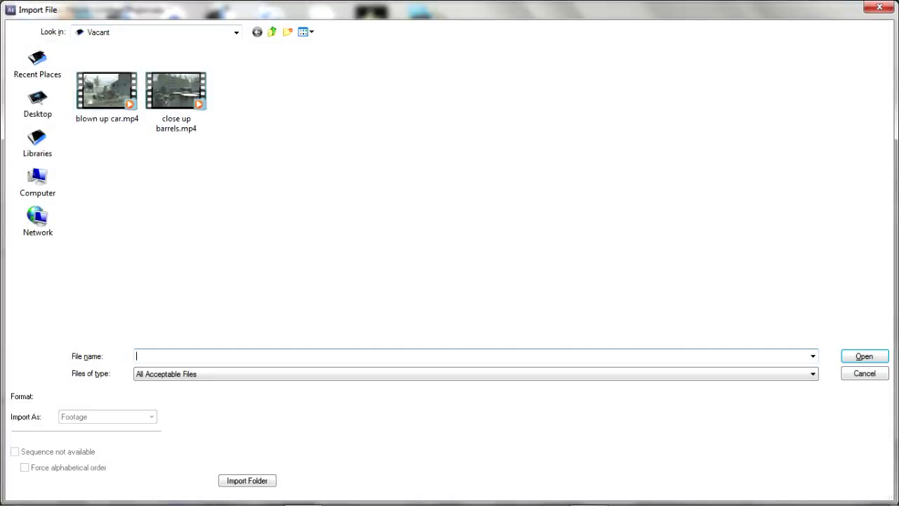
{"action": "left_click", "coordinate": [272, 32]}
{"action": "left_click", "coordinate": [272, 31]}
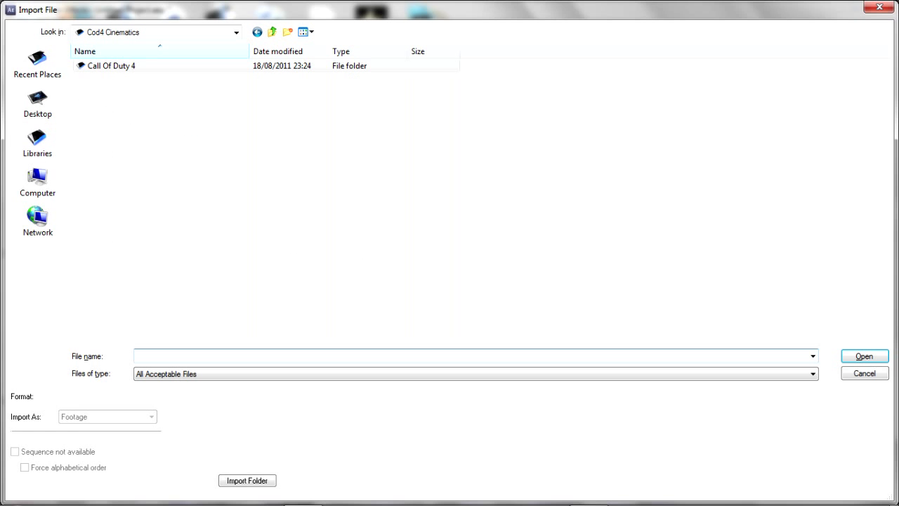
{"action": "left_click", "coordinate": [272, 31]}
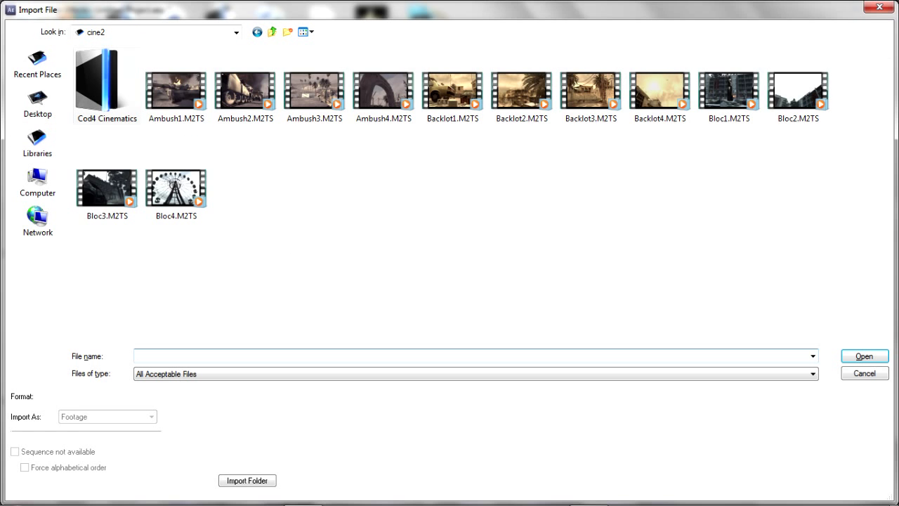
{"action": "left_click", "coordinate": [272, 32]}
{"action": "left_click", "coordinate": [144, 131]}
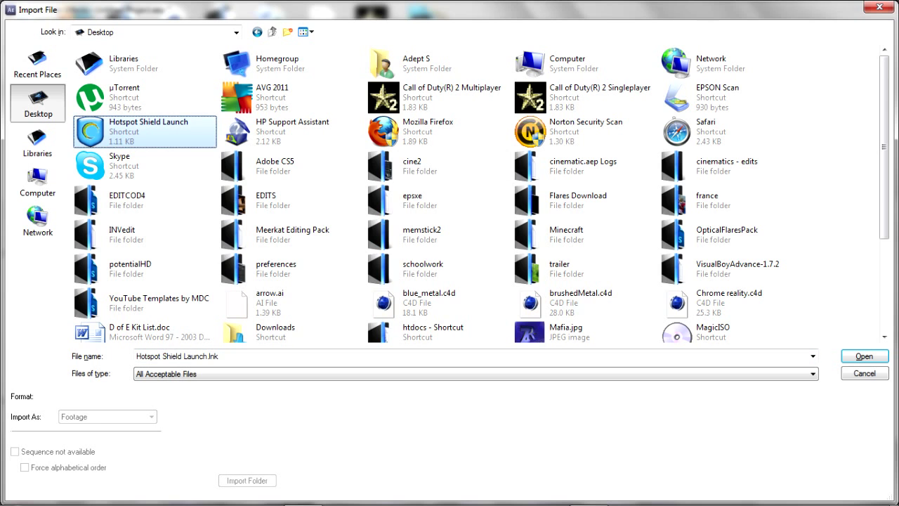
{"action": "double_click", "coordinate": [144, 200]}
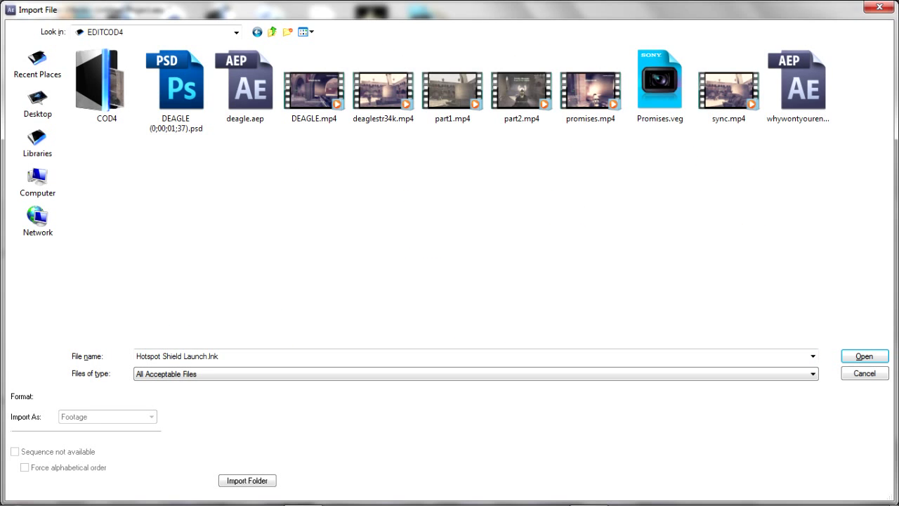
{"action": "left_click", "coordinate": [176, 90]}
{"action": "double_click", "coordinate": [107, 85]}
Import quadfeed m40 nade vacant.wmv and quadfeed m40 vacant.wmv, interpreting their alpha as Straight - Unmatted.
{"action": "left_click", "coordinate": [590, 200]}
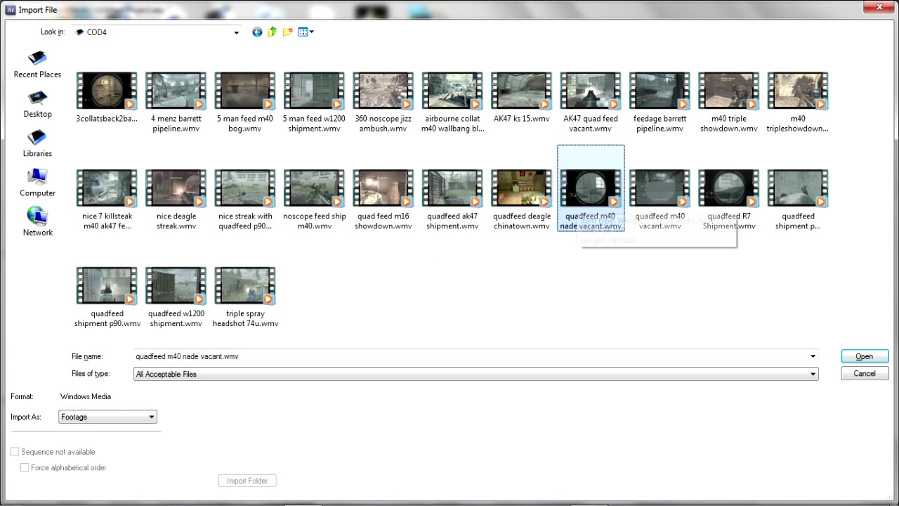
{"action": "left_click", "coordinate": [659, 199], "text": "ctrl"}
{"action": "key", "text": "Return"}
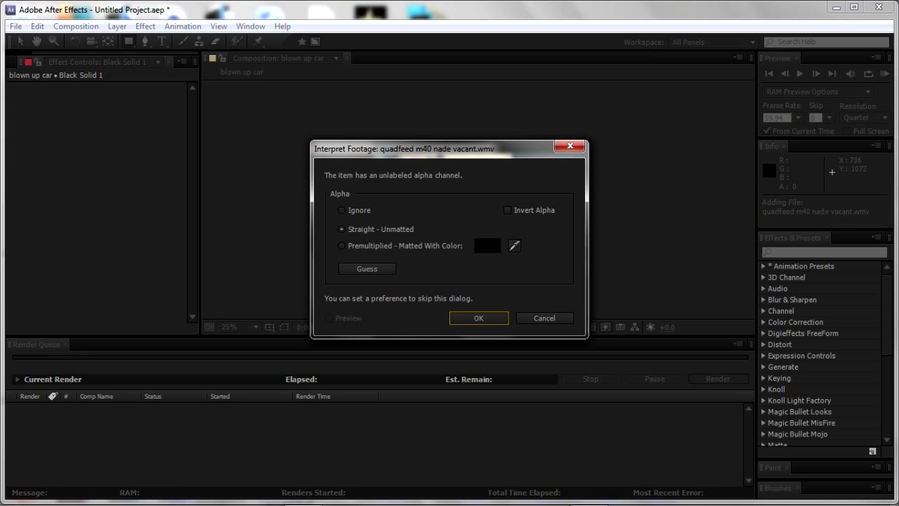
{"action": "key", "text": "Return"}
{"action": "key", "text": "Return"}
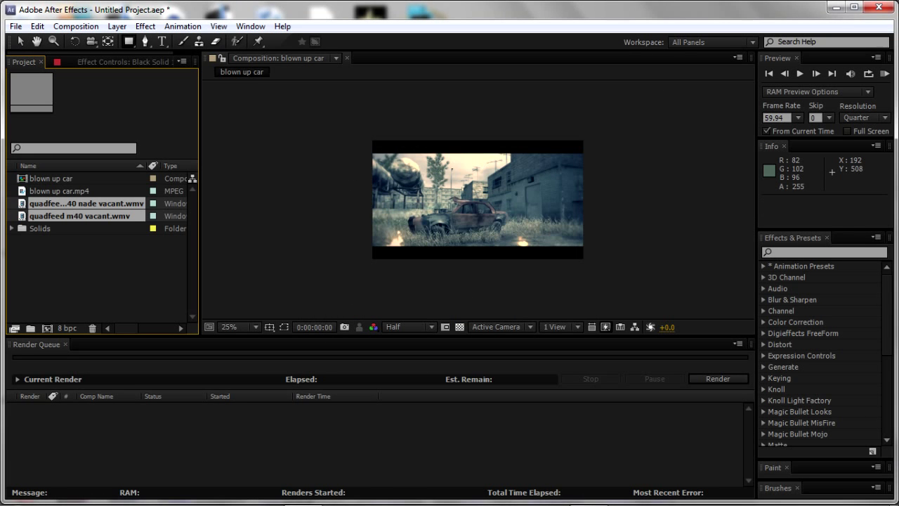
Create a single composition from the two quadfeed clips and set its duration to 0:00:30:34.
{"action": "left_click_drag", "start_coordinate": [63, 211], "coordinate": [47, 328]}
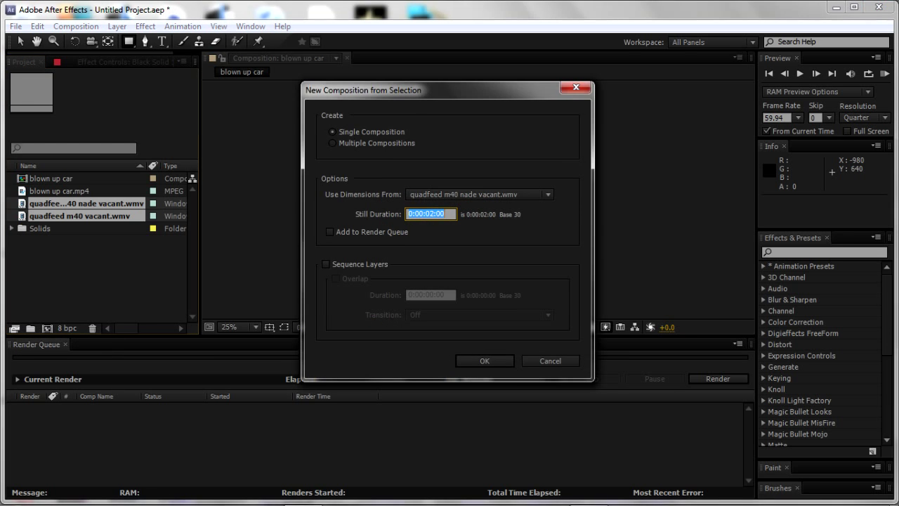
{"action": "key", "text": "Return"}
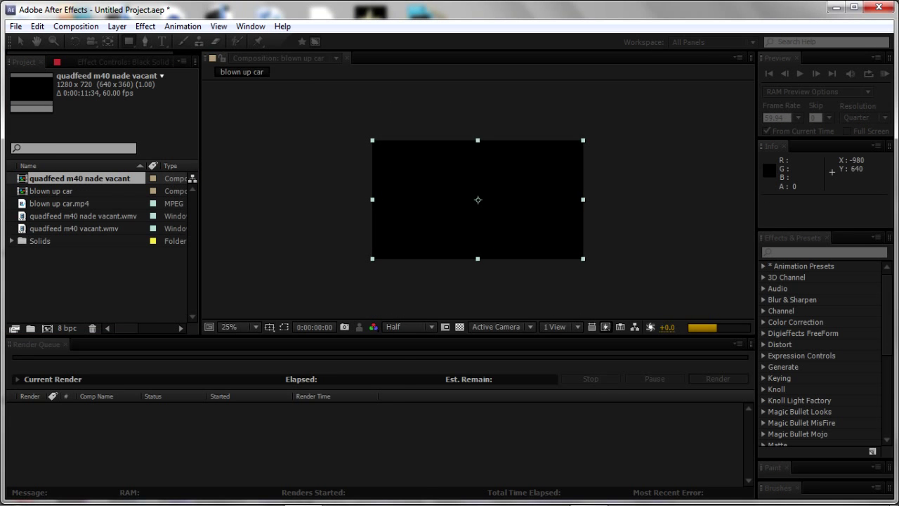
{"action": "left_click", "coordinate": [75, 26]}
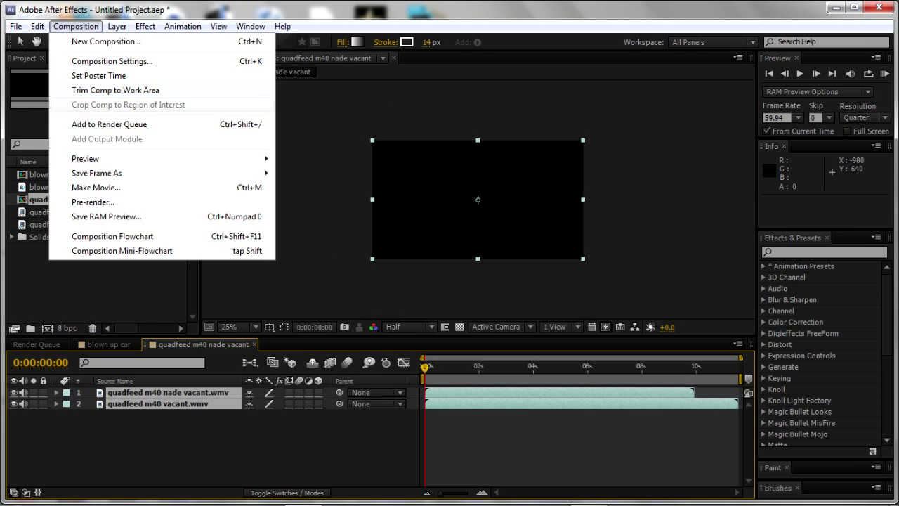
{"action": "key", "text": "Return"}
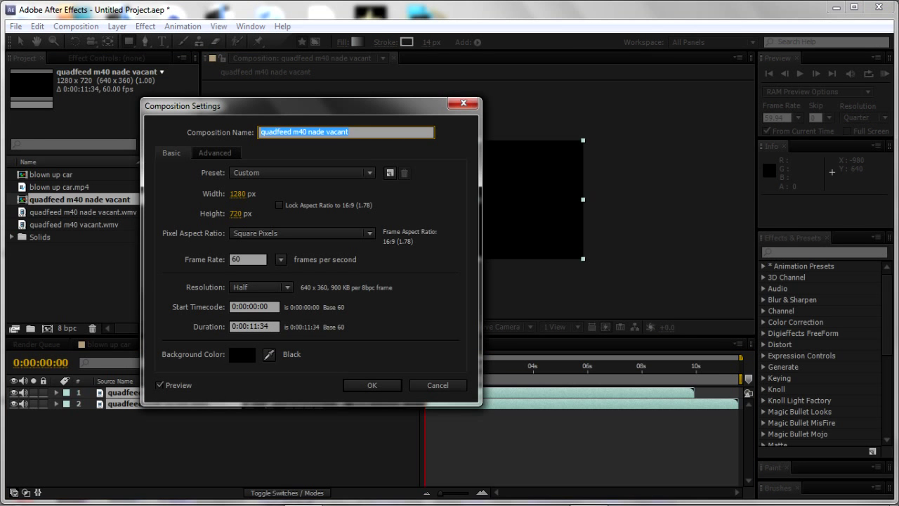
{"action": "left_click", "coordinate": [257, 326]}
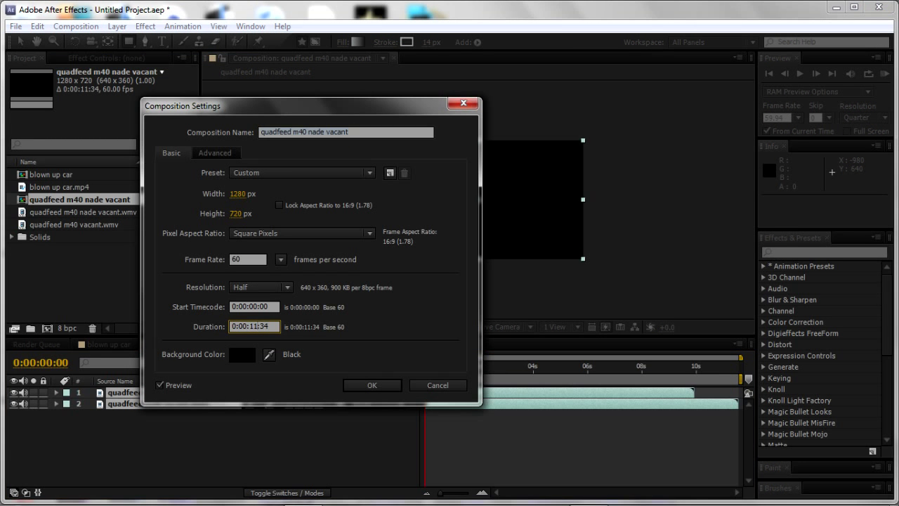
{"action": "key", "text": "BackSpace"}
{"action": "key", "text": "BackSpace"}
{"action": "type", "text": "30"}
{"action": "key", "text": "Return"}
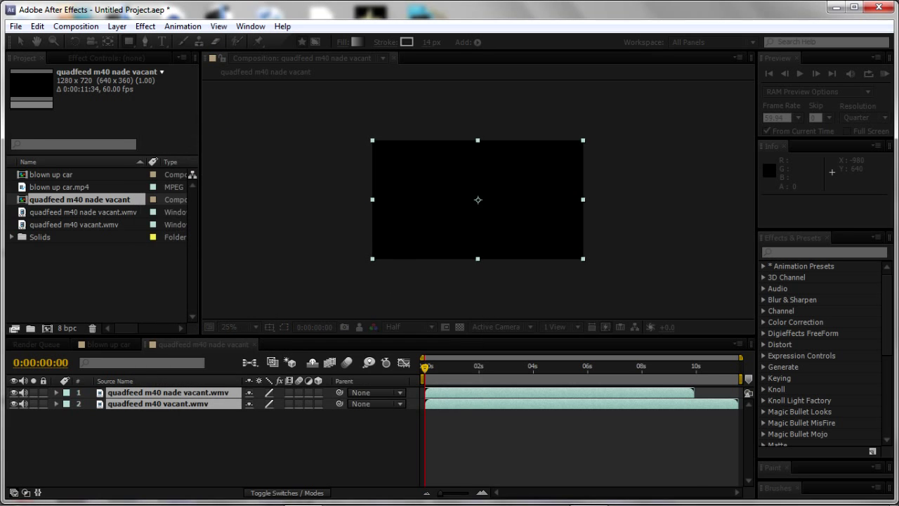
Set the quadfeed composition's frame rate to 59.94 frames per second and deselect its layers.
{"action": "key", "text": "ctrl+k"}
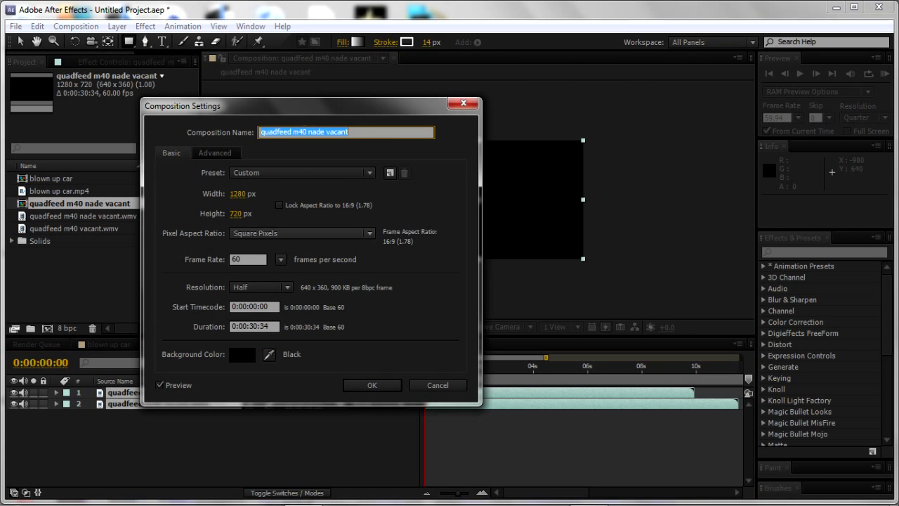
{"action": "left_click", "coordinate": [247, 259]}
{"action": "type", "text": "50"}
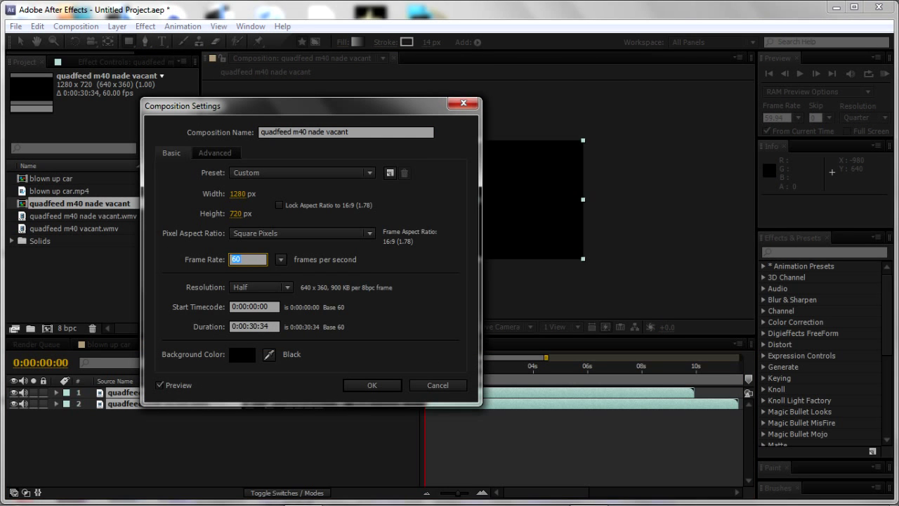
{"action": "type", "text": "59.94"}
{"action": "key", "text": "Return"}
{"action": "key", "text": "F2"}
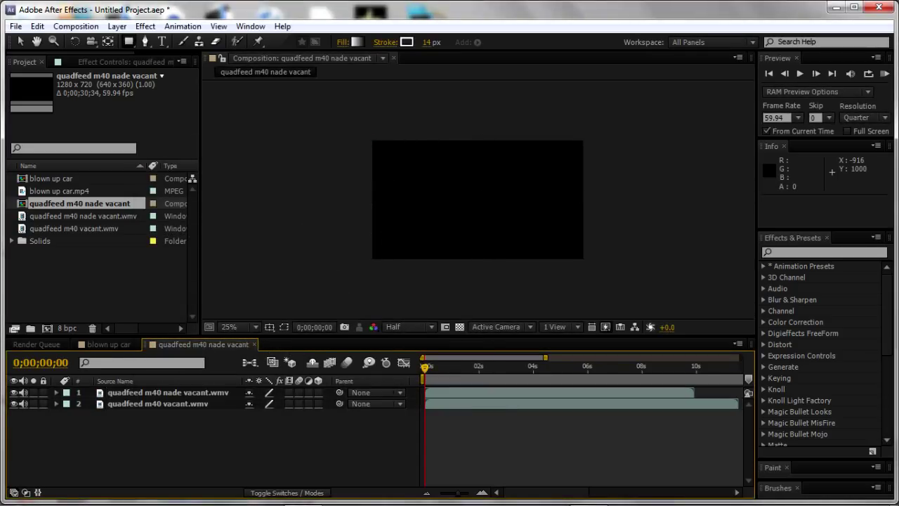
Stack quadfeed m40 vacant.wmv above the nade clip and shift it to start at about 0;00;06;03.
{"action": "left_click_drag", "start_coordinate": [545, 358], "coordinate": [726, 358]}
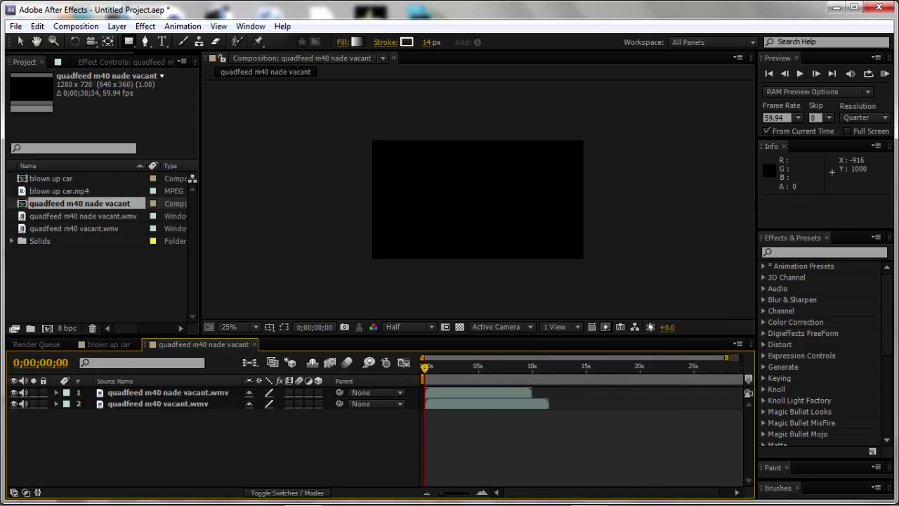
{"action": "left_click", "coordinate": [167, 392]}
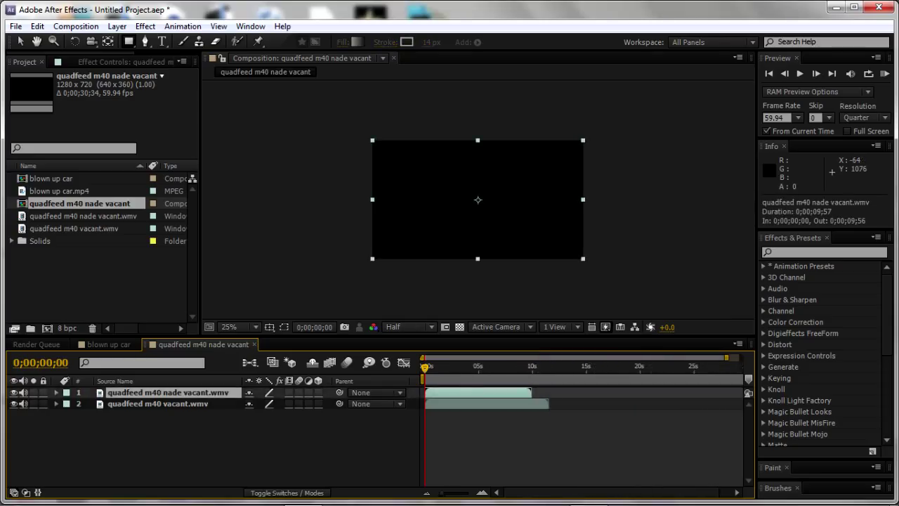
{"action": "left_click_drag", "start_coordinate": [425, 367], "coordinate": [506, 368]}
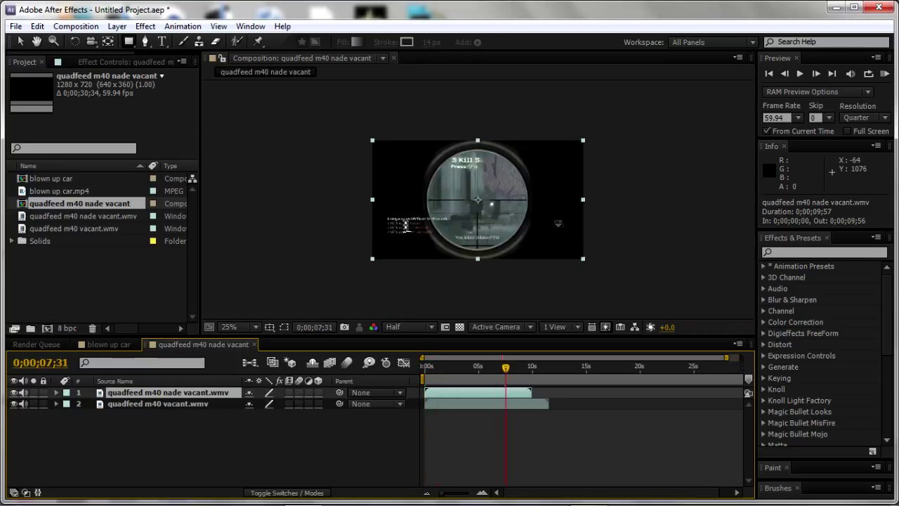
{"action": "key", "text": "Home"}
{"action": "left_click", "coordinate": [157, 404]}
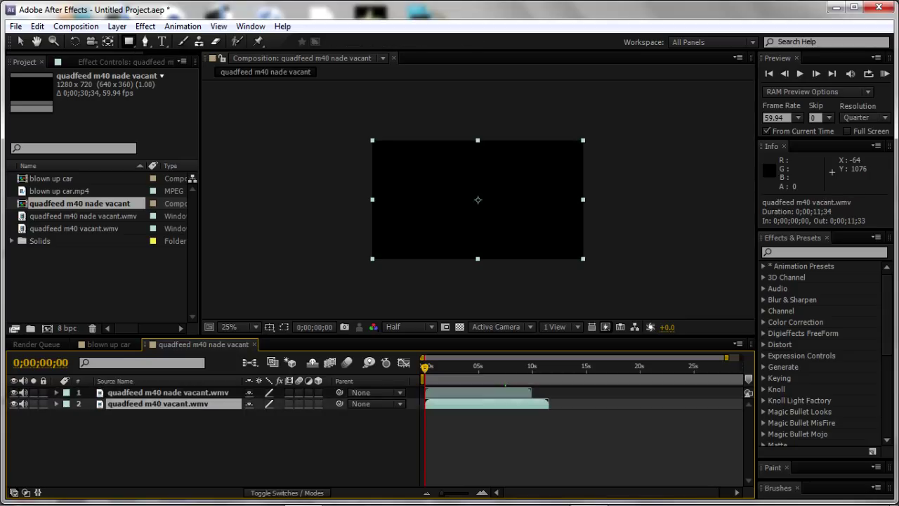
{"action": "key", "text": "ctrl+bracketright"}
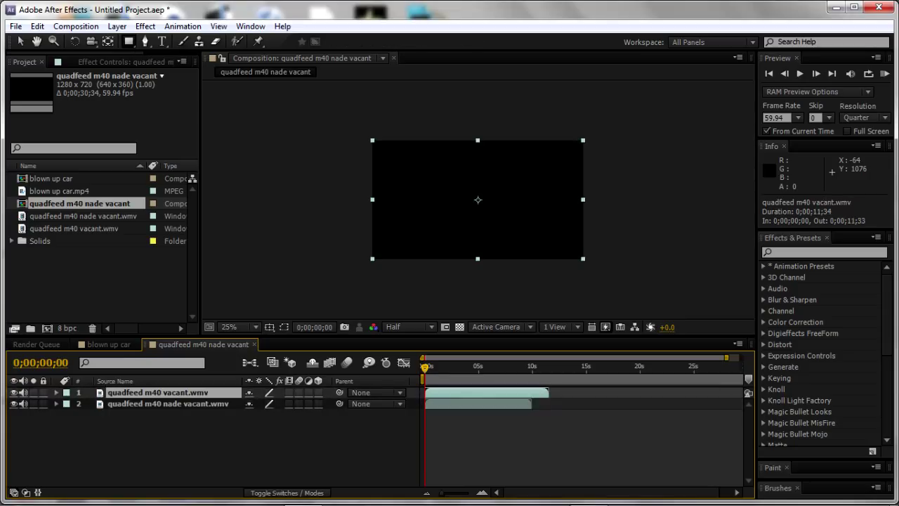
{"action": "left_click_drag", "start_coordinate": [487, 392], "coordinate": [551, 392]}
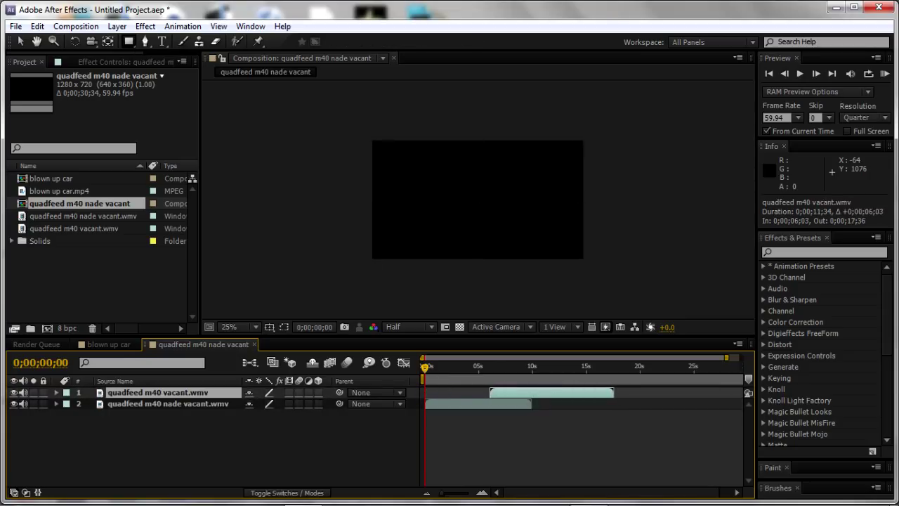
Examine the scope-in of quadfeed m40 vacant.wmv frame by frame, from 0;00;08;22 to 0;00;08;34.
{"action": "left_click_drag", "start_coordinate": [424, 367], "coordinate": [518, 367]}
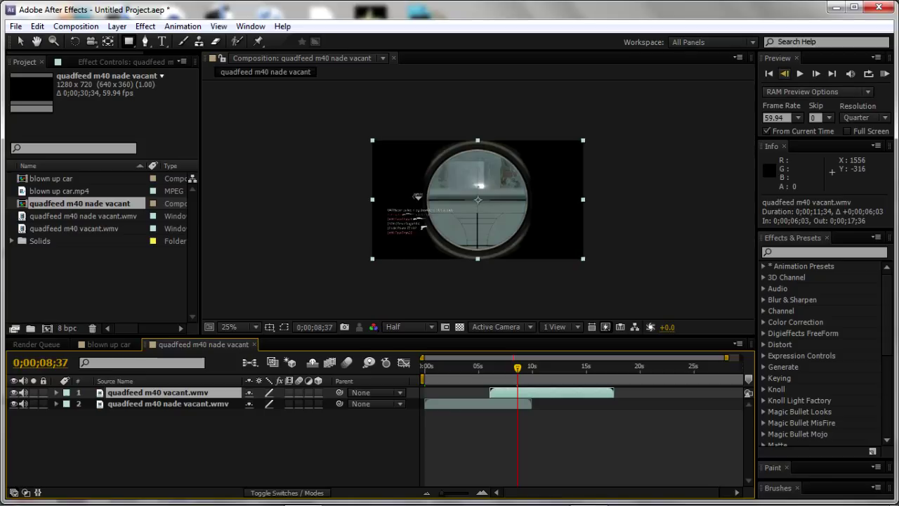
{"action": "left_click", "coordinate": [785, 73]}
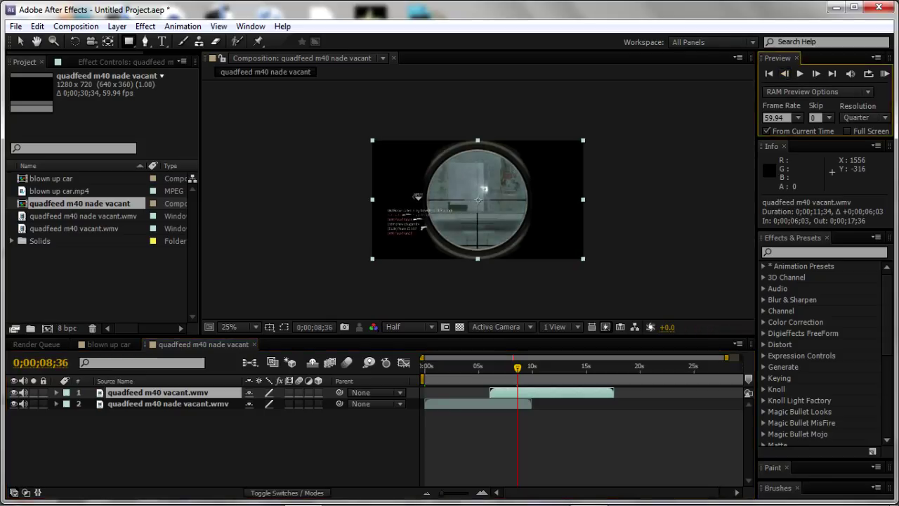
{"action": "left_click_drag", "start_coordinate": [517, 367], "coordinate": [515, 367]}
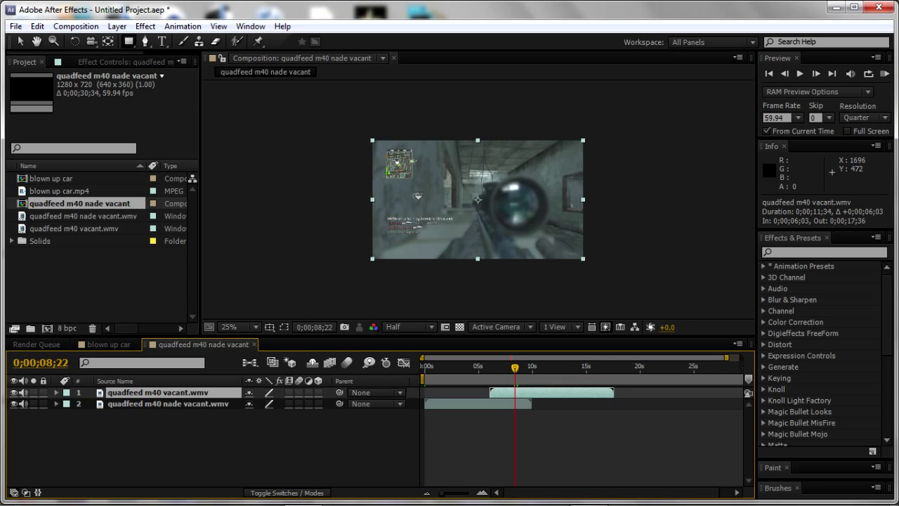
{"action": "left_click", "coordinate": [815, 73]}
{"action": "left_click", "coordinate": [816, 73]}
{"action": "left_click", "coordinate": [815, 73]}
{"action": "left_click", "coordinate": [815, 74]}
{"action": "left_click", "coordinate": [815, 73]}
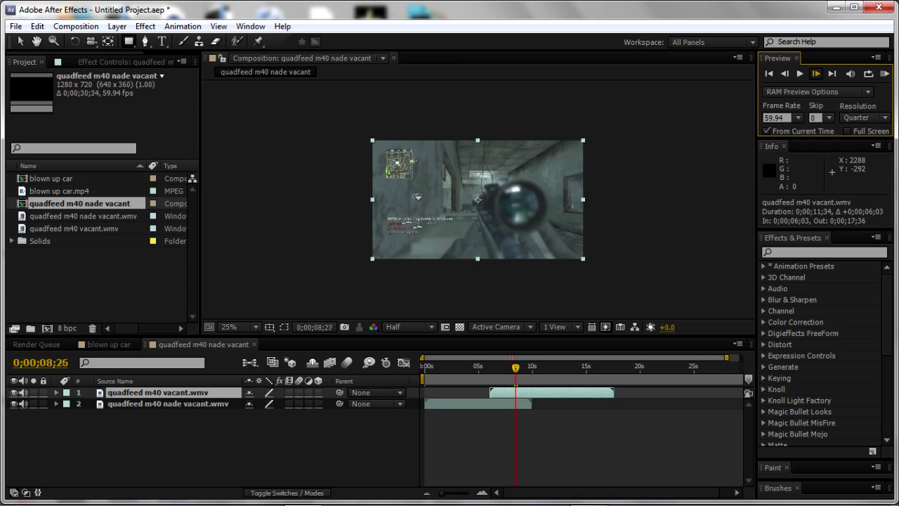
{"action": "left_click", "coordinate": [815, 73]}
{"action": "left_click", "coordinate": [816, 73]}
{"action": "left_click", "coordinate": [815, 73]}
{"action": "left_click", "coordinate": [816, 73]}
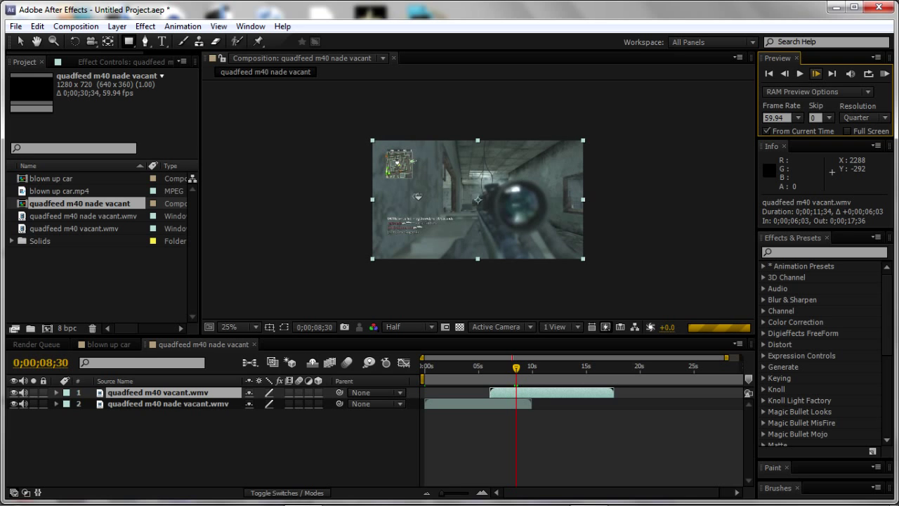
{"action": "left_click", "coordinate": [815, 73]}
{"action": "left_click", "coordinate": [816, 73]}
{"action": "left_click", "coordinate": [816, 73]}
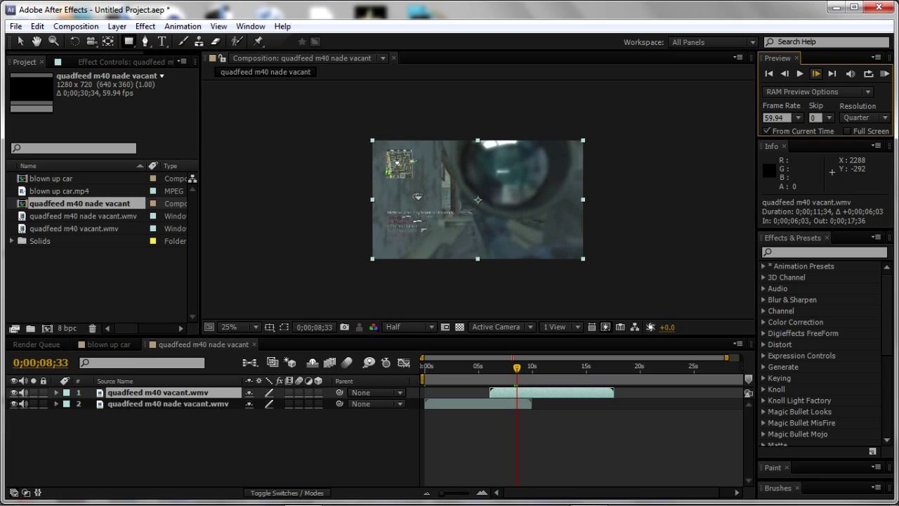
{"action": "left_click", "coordinate": [815, 73]}
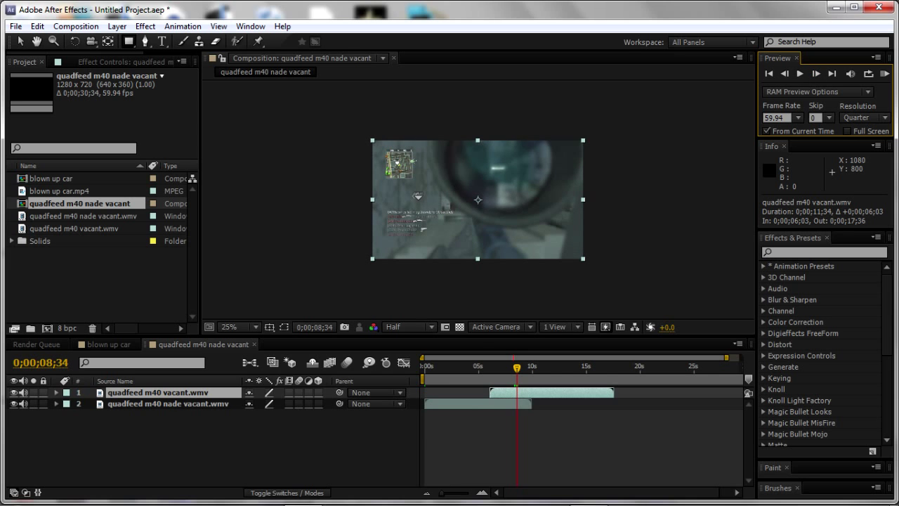
Lower the composition's preview resolution to Third and advance frame by frame to 0;00;09;20.
{"action": "left_click", "coordinate": [411, 326]}
{"action": "left_click", "coordinate": [407, 391]}
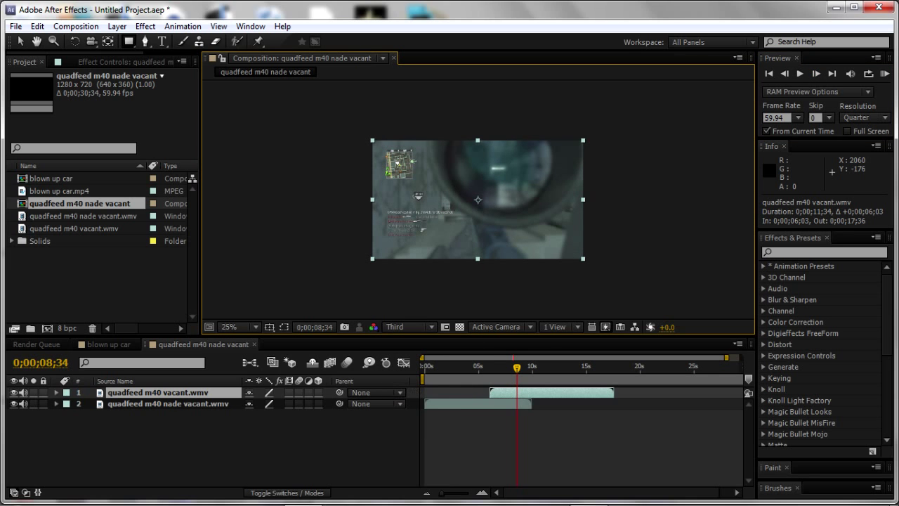
{"action": "left_click", "coordinate": [816, 73]}
{"action": "left_click", "coordinate": [815, 73]}
{"action": "left_click", "coordinate": [816, 73]}
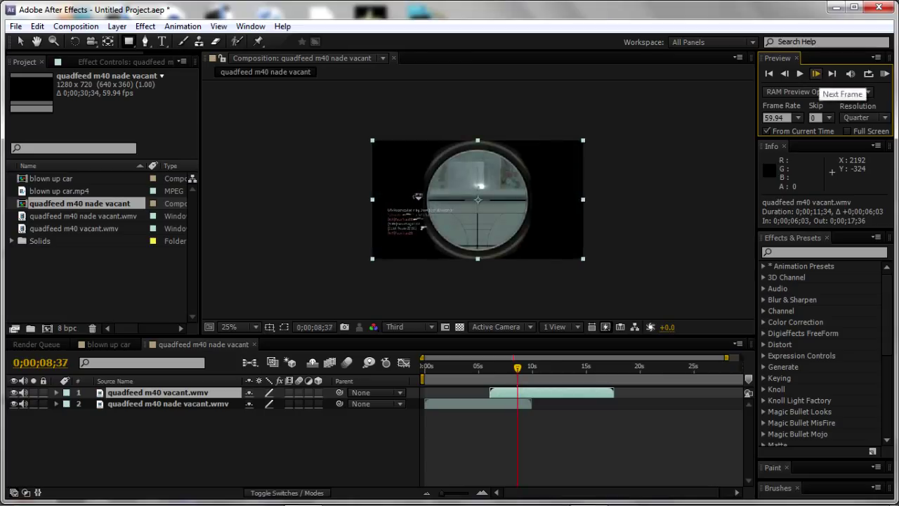
{"action": "left_click", "coordinate": [815, 73]}
{"action": "left_click", "coordinate": [815, 73]}
{"action": "left_click", "coordinate": [815, 73]}
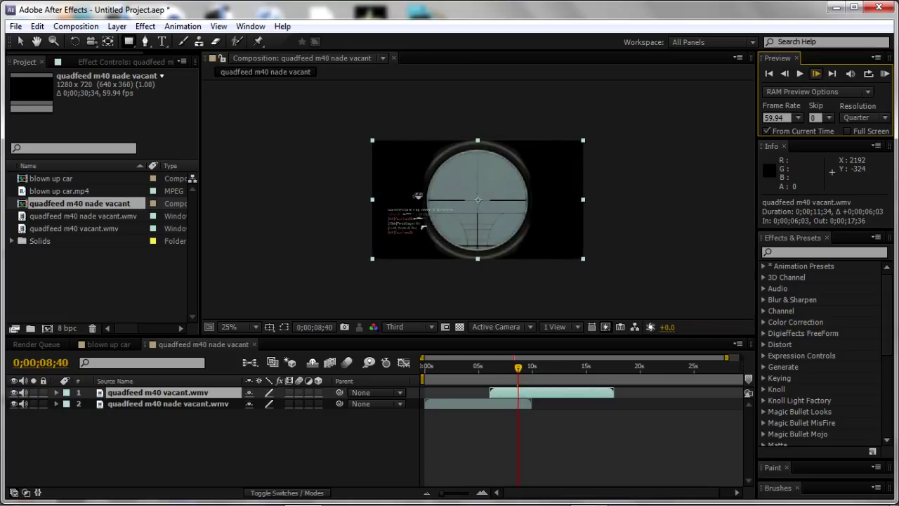
{"action": "double_click", "coordinate": [815, 73]}
{"action": "left_click", "coordinate": [815, 73]}
{"action": "double_click", "coordinate": [815, 73]}
{"action": "double_click", "coordinate": [815, 73]}
{"action": "double_click", "coordinate": [815, 73]}
{"action": "left_click", "coordinate": [815, 73]}
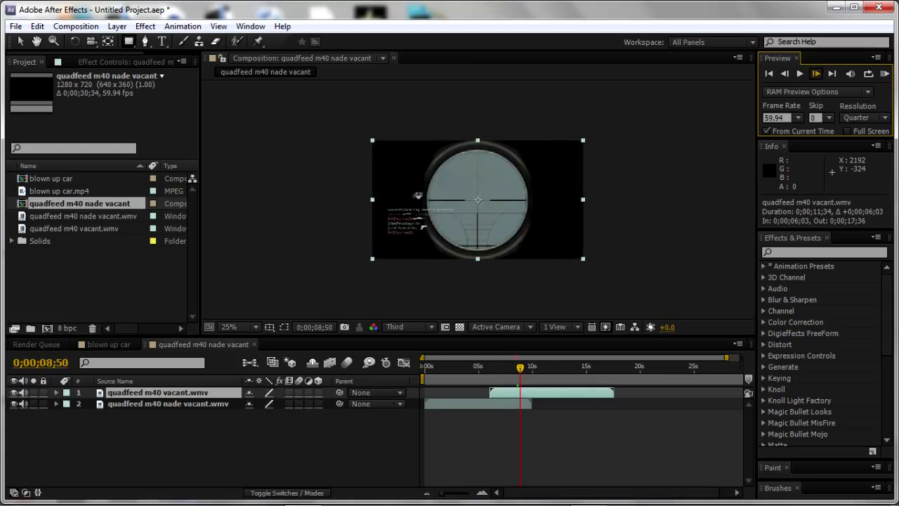
{"action": "double_click", "coordinate": [815, 73]}
{"action": "double_click", "coordinate": [815, 73]}
{"action": "left_click", "coordinate": [816, 73]}
{"action": "double_click", "coordinate": [815, 73]}
{"action": "double_click", "coordinate": [815, 73]}
{"action": "double_click", "coordinate": [815, 73]}
{"action": "double_click", "coordinate": [815, 73]}
{"action": "double_click", "coordinate": [815, 73]}
{"action": "double_click", "coordinate": [815, 73]}
{"action": "double_click", "coordinate": [815, 73]}
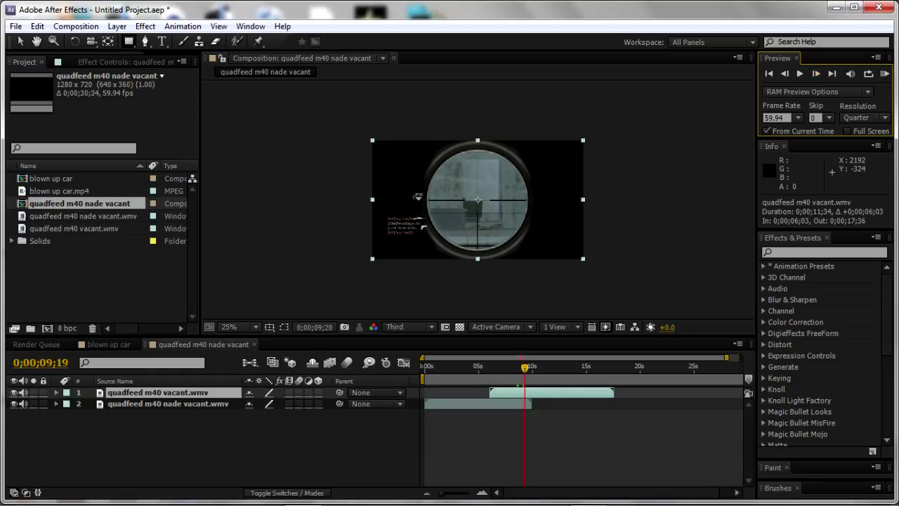
{"action": "left_click", "coordinate": [815, 73]}
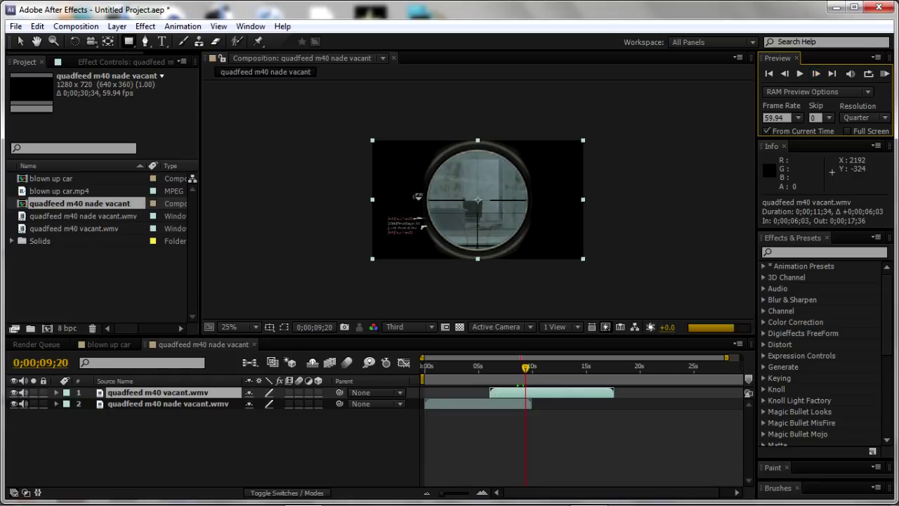
Duplicate the quadfeed m40 vacant.wmv layer and freeze the upper copy on the frame at 0;00;09;20.
{"action": "key", "text": "ctrl+d"}
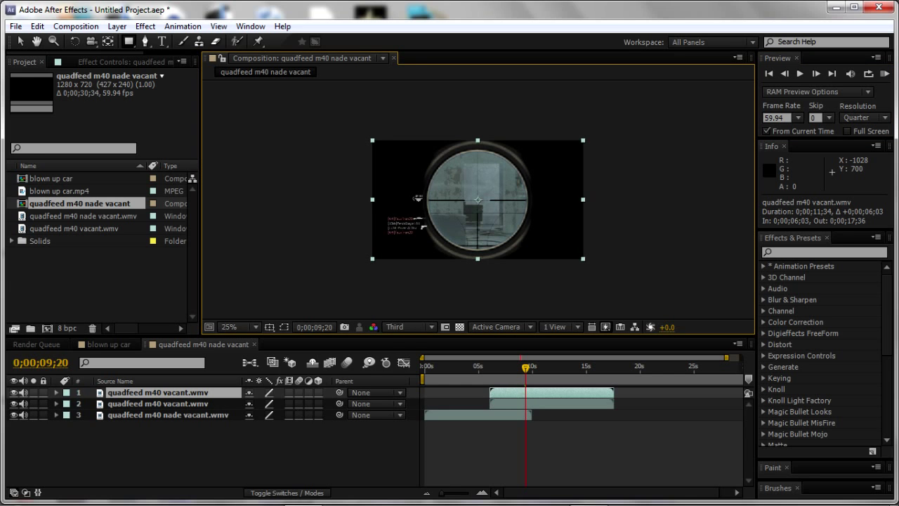
{"action": "left_click", "coordinate": [117, 26]}
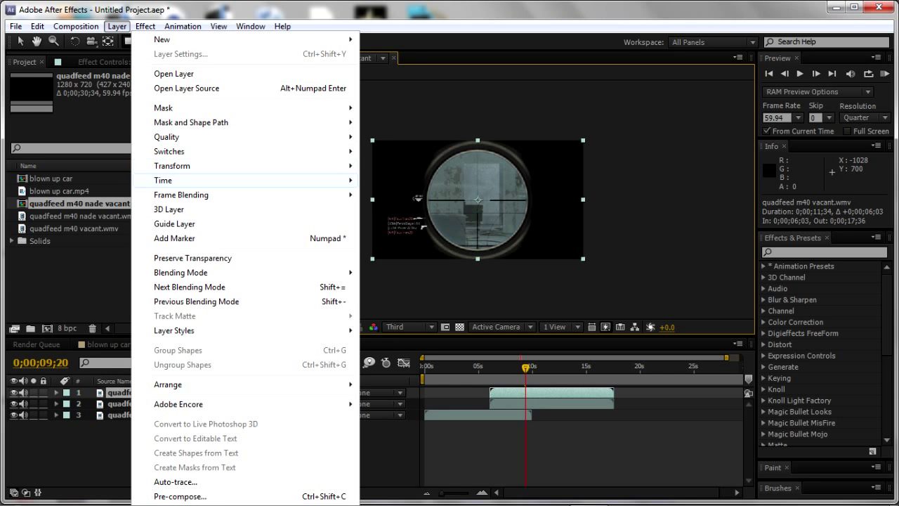
{"action": "mouse_move", "coordinate": [163, 180]}
{"action": "left_click", "coordinate": [421, 179]}
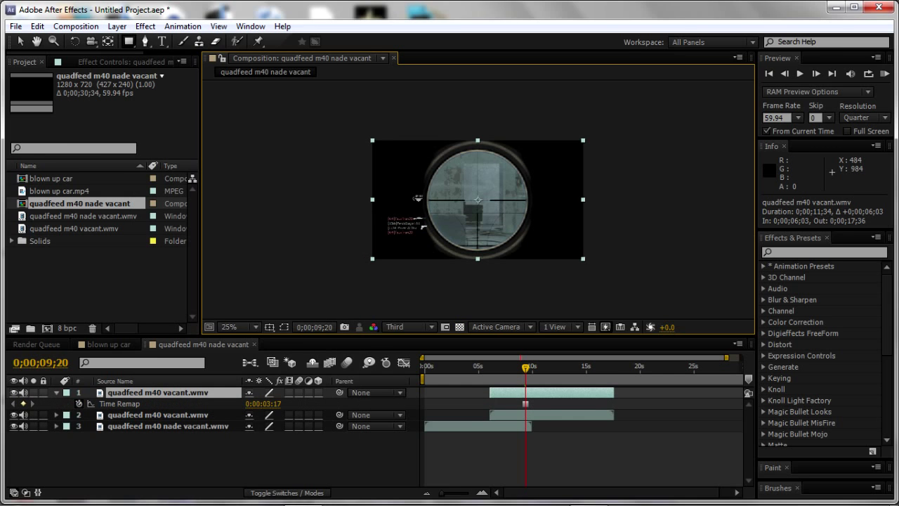
Move the current time to 0;00;09;21, duplicate the frozen layer and collapse the original's Time Remap property.
{"action": "mouse_move", "coordinate": [526, 366]}
{"action": "left_mouse_down"}
{"action": "mouse_move", "coordinate": [516, 368]}
{"action": "mouse_move", "coordinate": [524, 367]}
{"action": "left_mouse_up"}
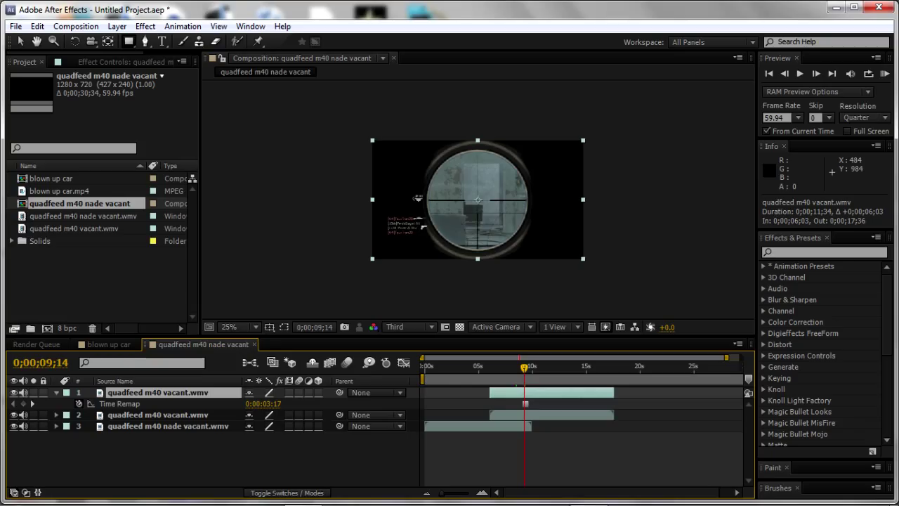
{"action": "left_click_drag", "start_coordinate": [524, 367], "coordinate": [526, 367]}
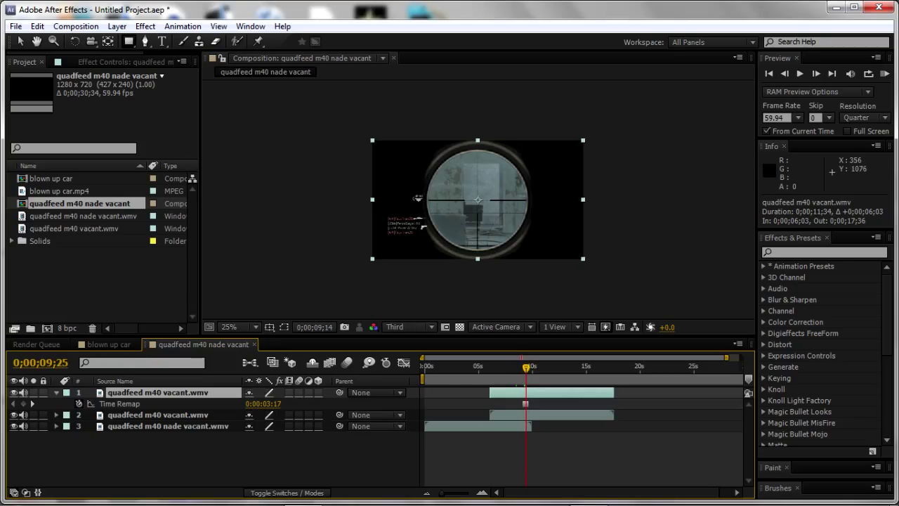
{"action": "key", "text": "Page_Up"}
{"action": "key", "text": "Page_Up"}
{"action": "key", "text": "Page_Up"}
{"action": "key", "text": "Page_Up"}
{"action": "key", "text": "ctrl+d"}
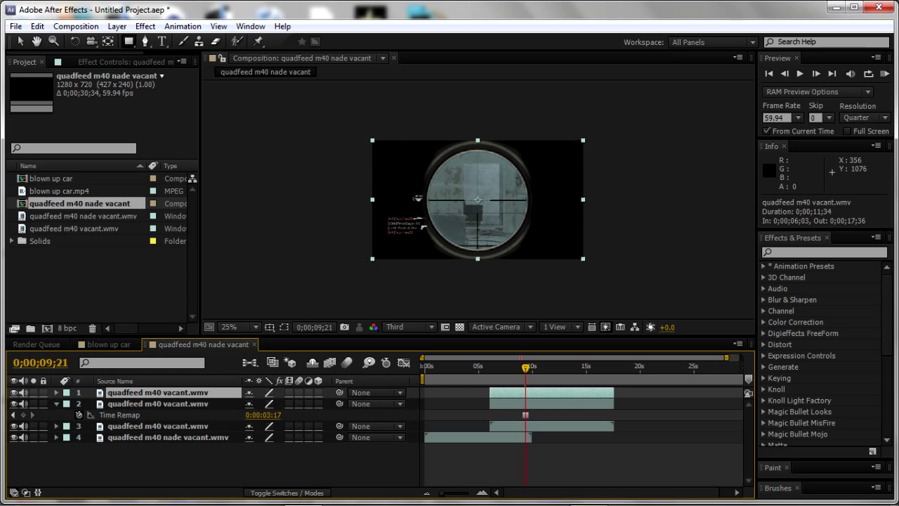
{"action": "left_click", "coordinate": [56, 403]}
Draw an elliptical mask about 720 by 680 px around the scope on the top quadfeed m40 vacant.wmv layer.
{"action": "left_click", "coordinate": [128, 40]}
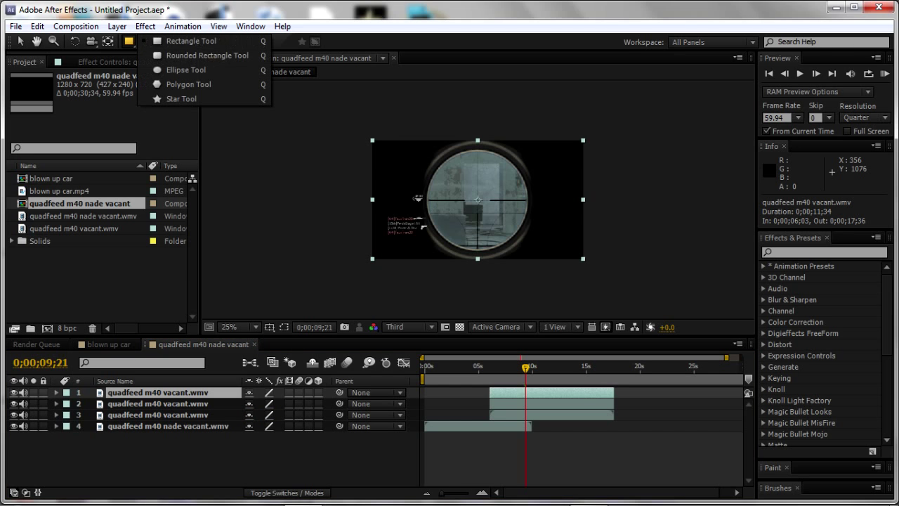
{"action": "left_click", "coordinate": [186, 70]}
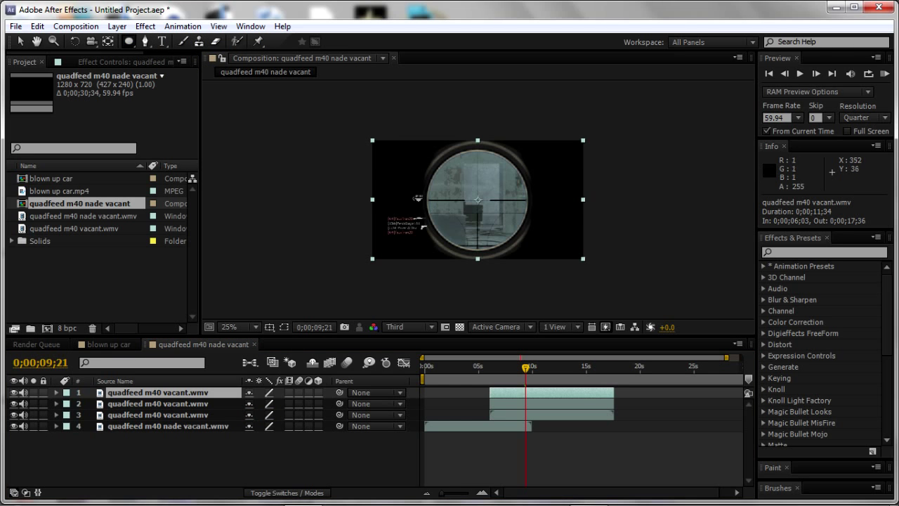
{"action": "left_click_drag", "start_coordinate": [420, 146], "coordinate": [538, 257]}
{"action": "key", "text": "v"}
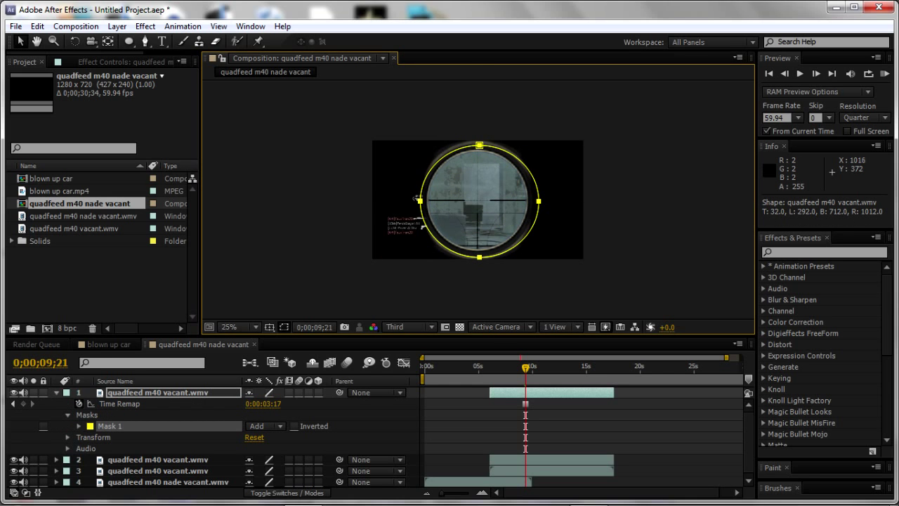
Transform the elliptical mask so all four of its sides fit closely around the rim of the scope lens.
{"action": "key", "text": "period"}
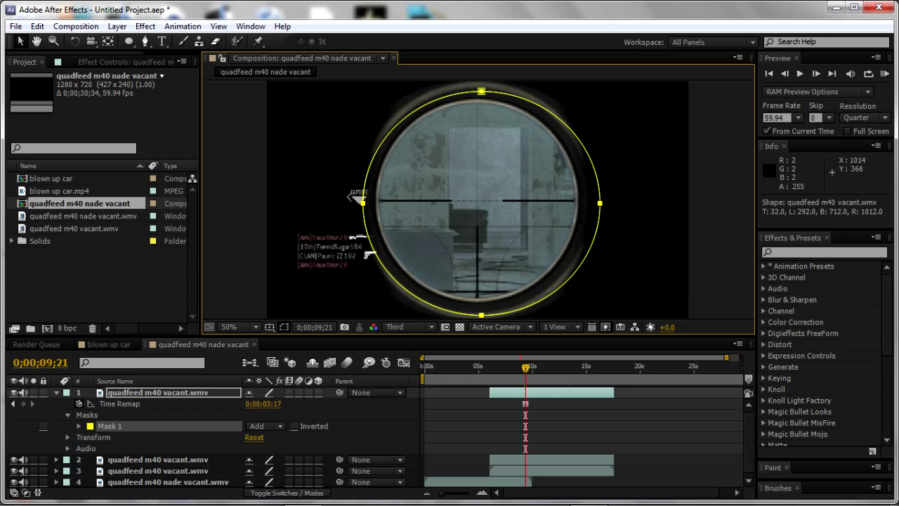
{"action": "key", "text": "ctrl+t"}
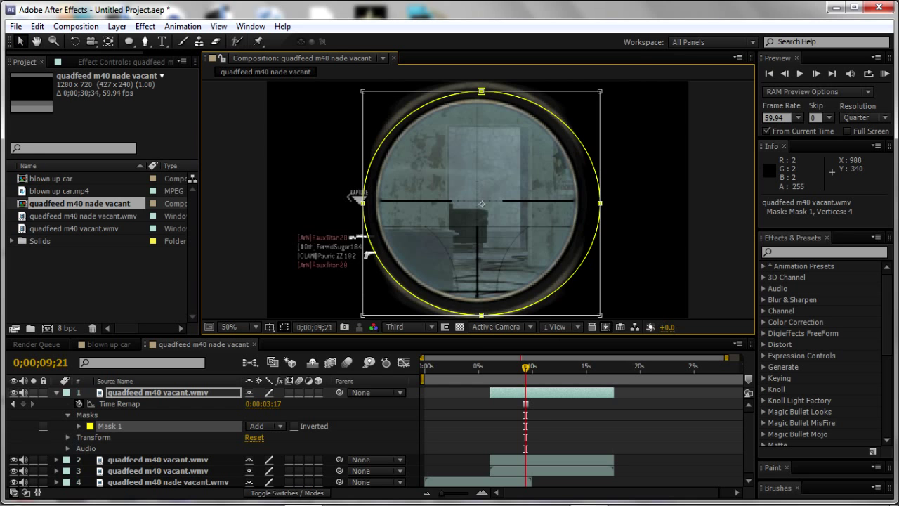
{"action": "left_click_drag", "start_coordinate": [600, 203], "coordinate": [578, 203]}
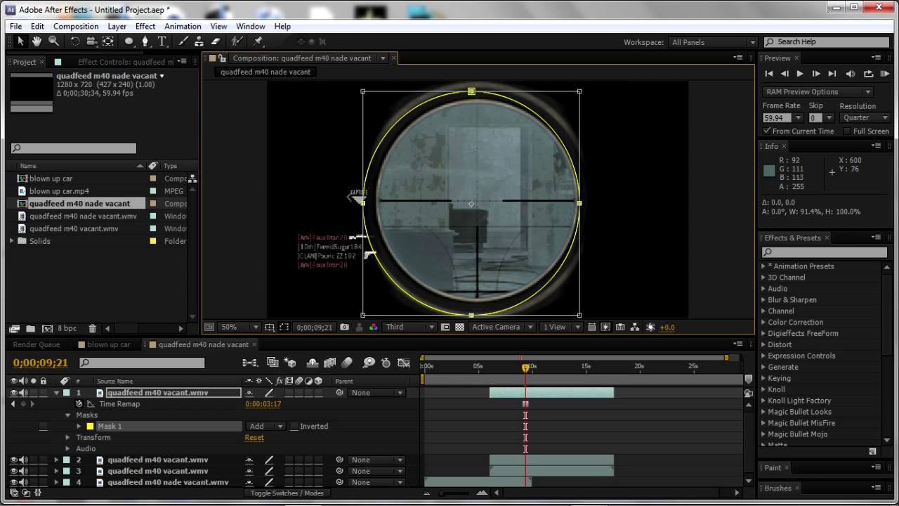
{"action": "left_click_drag", "start_coordinate": [363, 203], "coordinate": [375, 203]}
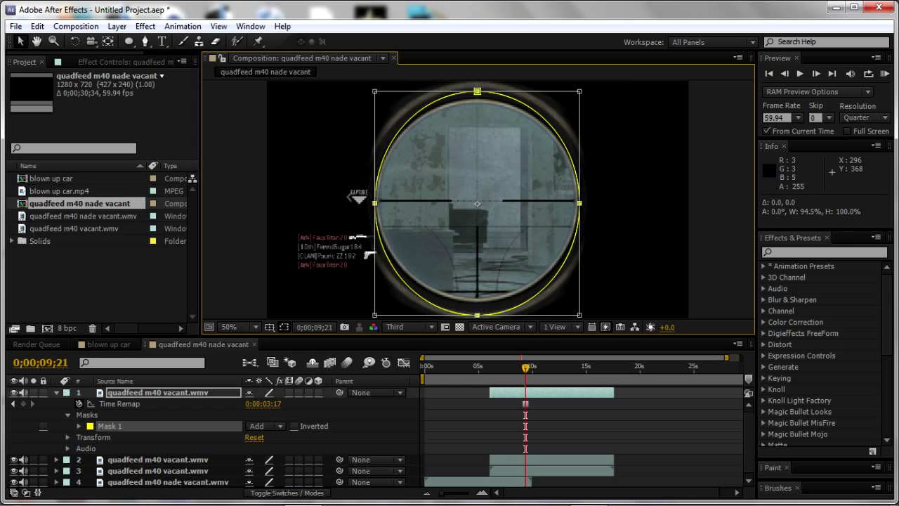
{"action": "left_click_drag", "start_coordinate": [478, 91], "coordinate": [477, 98]}
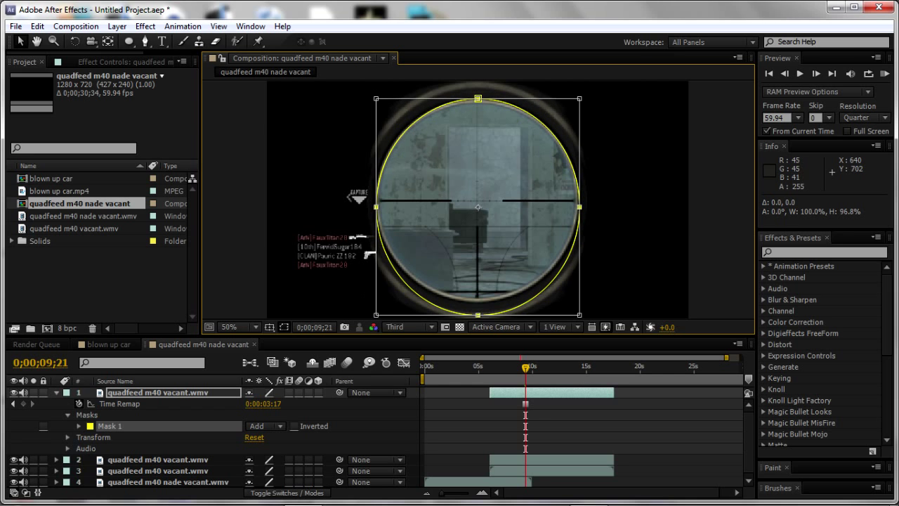
{"action": "left_click_drag", "start_coordinate": [478, 315], "coordinate": [478, 300]}
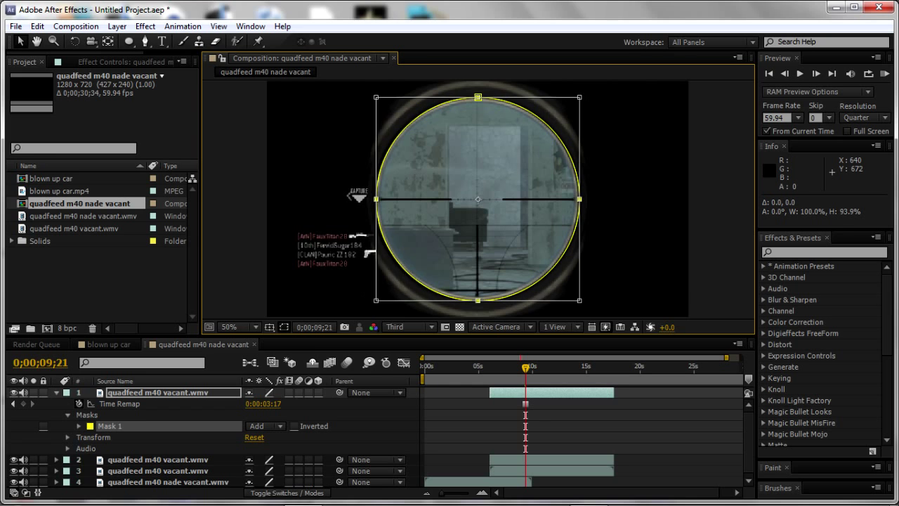
{"action": "left_click_drag", "start_coordinate": [377, 203], "coordinate": [372, 203]}
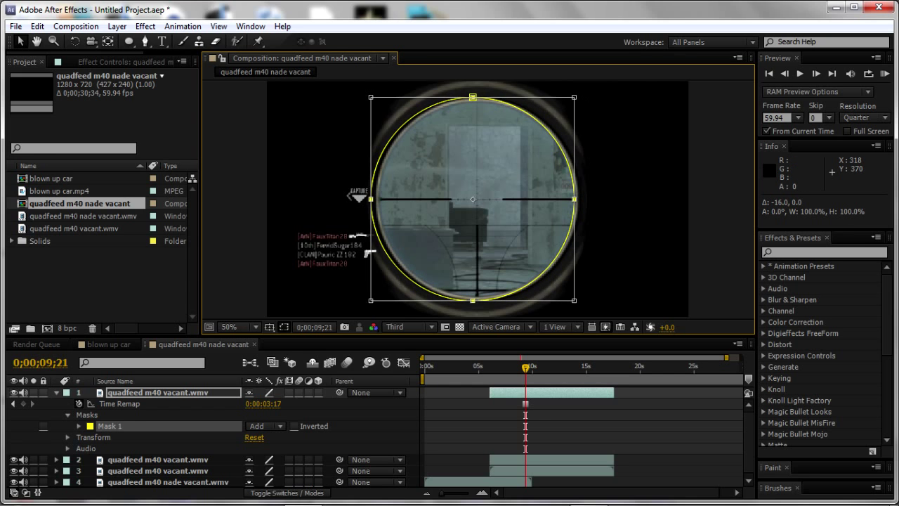
{"action": "key", "text": "ctrl+z"}
{"action": "left_click_drag", "start_coordinate": [376, 200], "coordinate": [375, 199]}
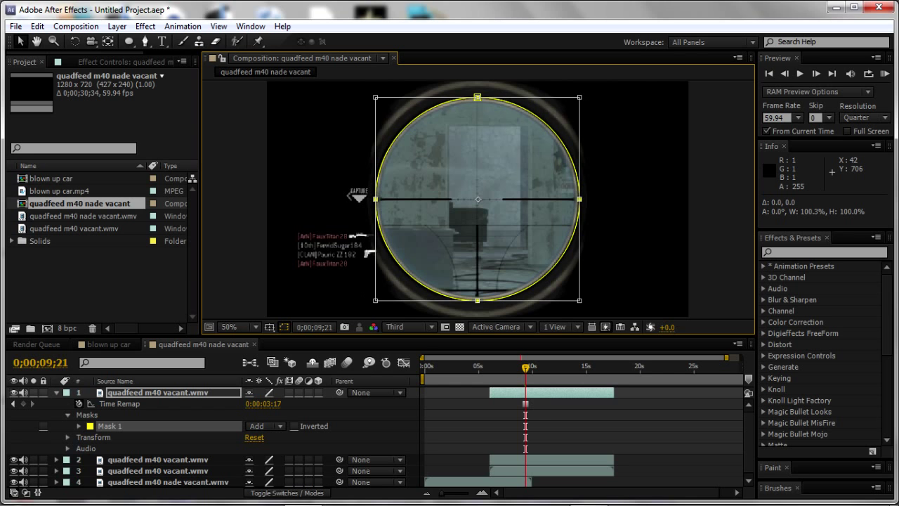
Hide the mask outlines and the two lower quadfeed m40 vacant.wmv layers.
{"action": "left_click", "coordinate": [284, 327]}
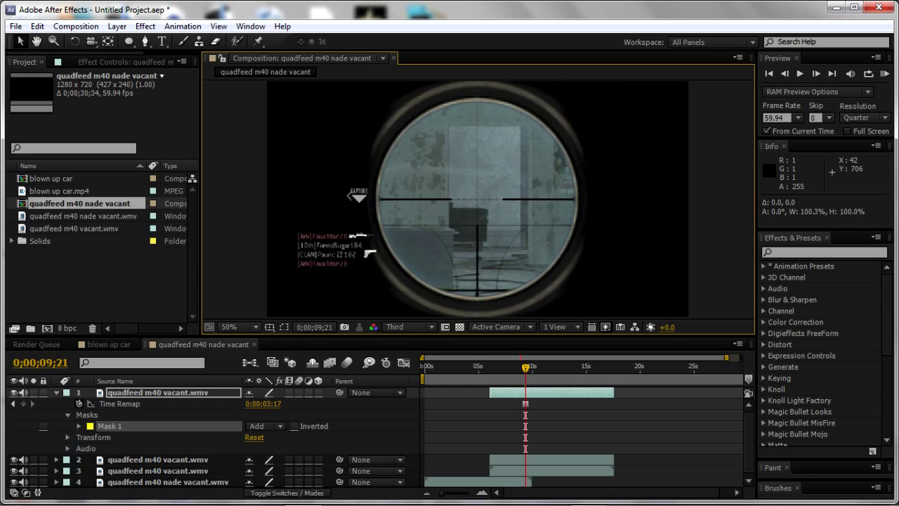
{"action": "left_click", "coordinate": [14, 471]}
{"action": "left_click", "coordinate": [13, 459]}
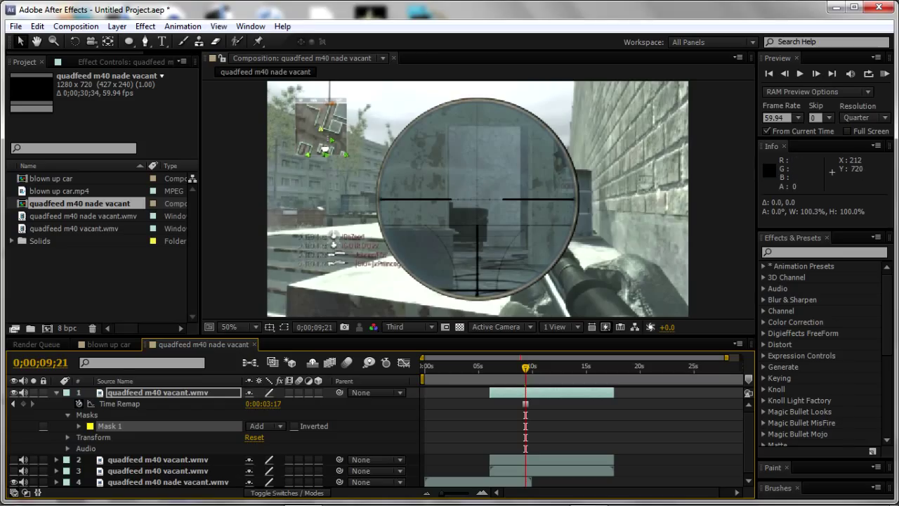
Set the top layer's Mask 1 expansion to 25 pixels and its feather to 30 pixels, and collapse the layer's properties.
{"action": "left_click", "coordinate": [157, 392]}
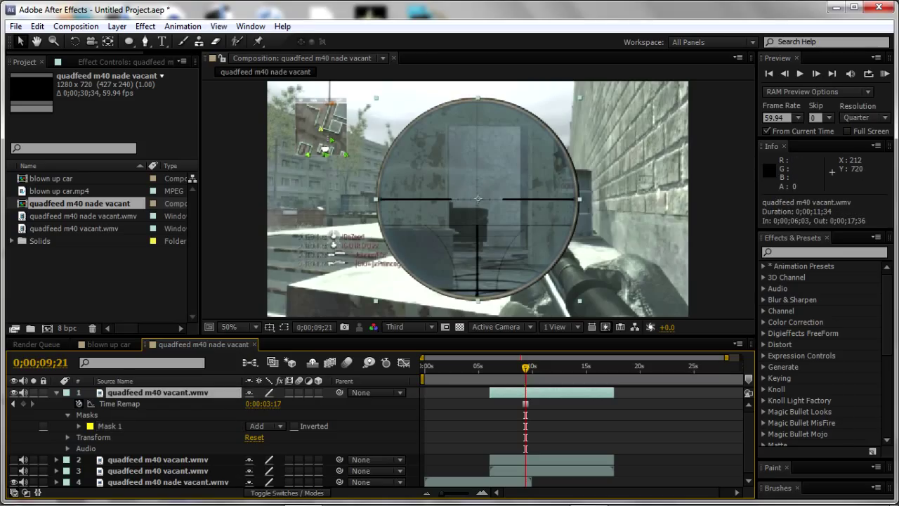
{"action": "left_click", "coordinate": [78, 425]}
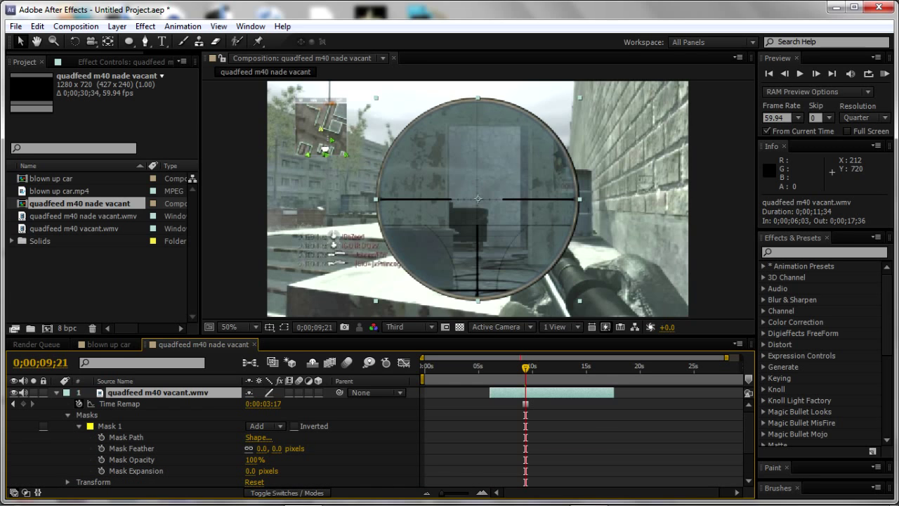
{"action": "left_click", "coordinate": [250, 471]}
{"action": "type", "text": "25"}
{"action": "key", "text": "Return"}
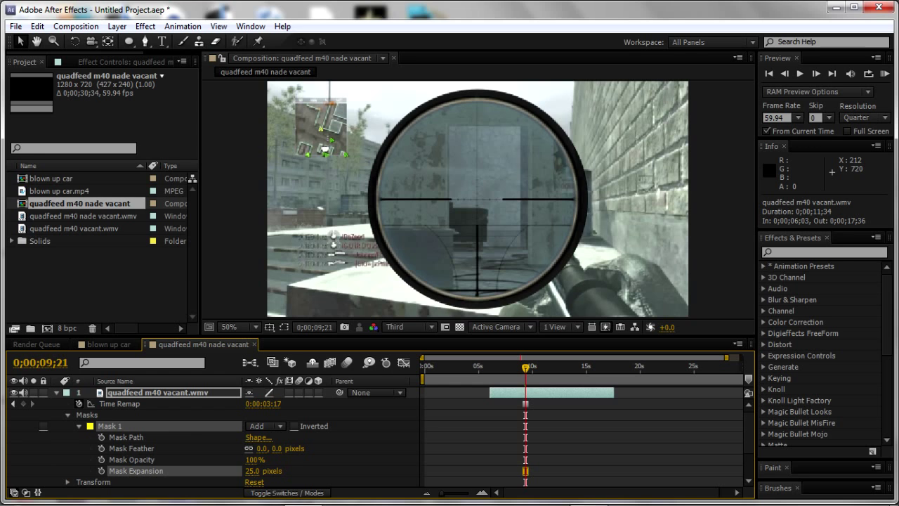
{"action": "left_click", "coordinate": [276, 448]}
{"action": "type", "text": "30"}
{"action": "key", "text": "Return"}
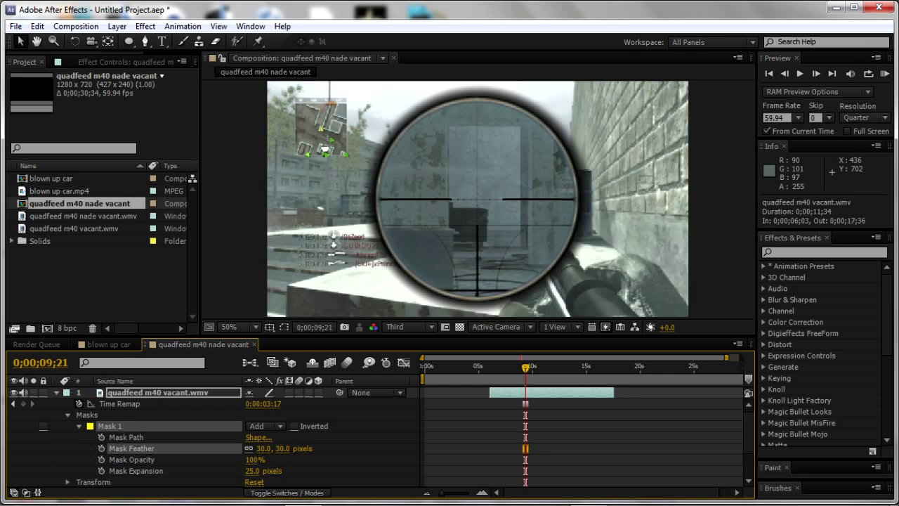
{"action": "key", "text": "u"}
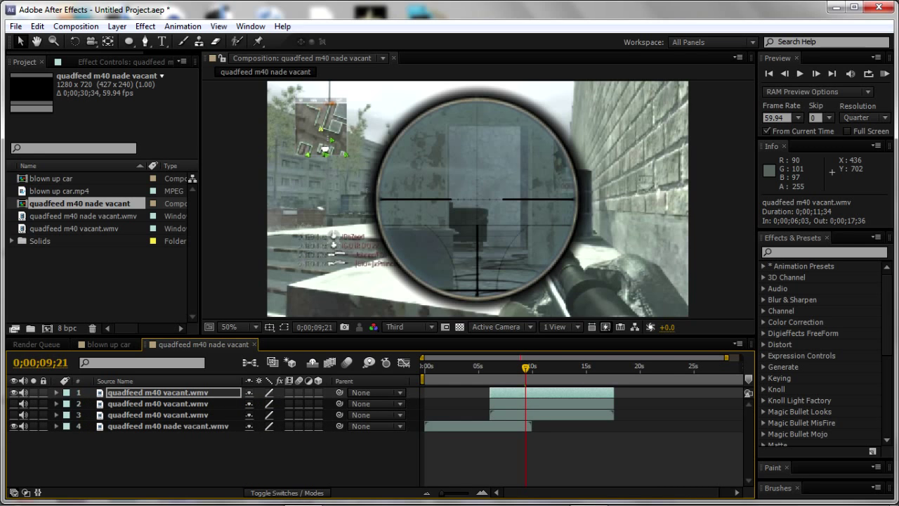
Keyframe the top layer's position in place at 0;00;09;21 and beyond the frame's left edge, about -324, 360, at 0;00;08;41.
{"action": "left_click", "coordinate": [90, 404]}
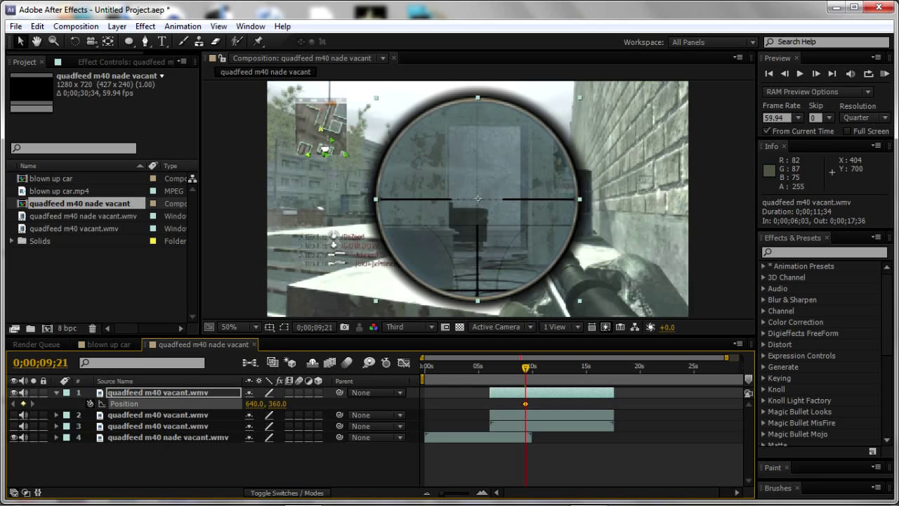
{"action": "left_click_drag", "start_coordinate": [525, 367], "coordinate": [520, 367]}
{"action": "key", "text": "Page_Up"}
{"action": "key", "text": "Page_Up"}
{"action": "key", "text": "Page_Up"}
{"action": "key", "text": "Page_Up"}
{"action": "key", "text": "Page_Up"}
{"action": "key", "text": "Page_Up"}
{"action": "key", "text": "Page_Up"}
{"action": "key", "text": "Page_Up"}
{"action": "key", "text": "Page_Up"}
{"action": "key", "text": "Page_Up"}
{"action": "key", "text": "Page_Up"}
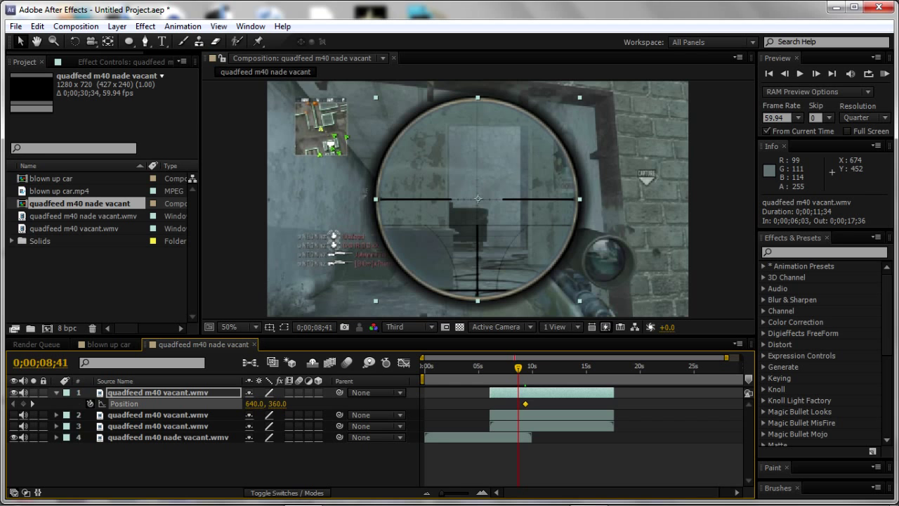
{"action": "left_click_drag", "start_coordinate": [493, 206], "coordinate": [168, 184]}
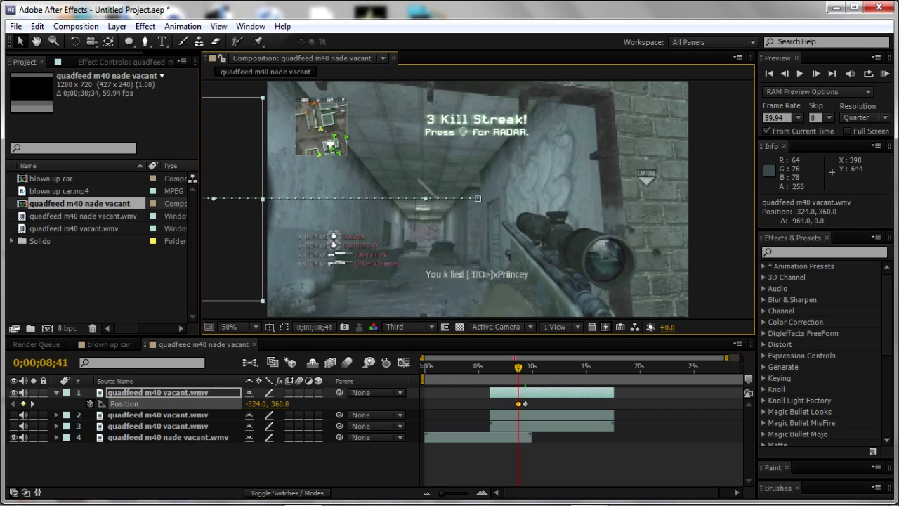
Shift the masked scope farther outside the frame at 0;00;08;41, to position -364, 360.
{"action": "key", "text": "ctrl+shift+a"}
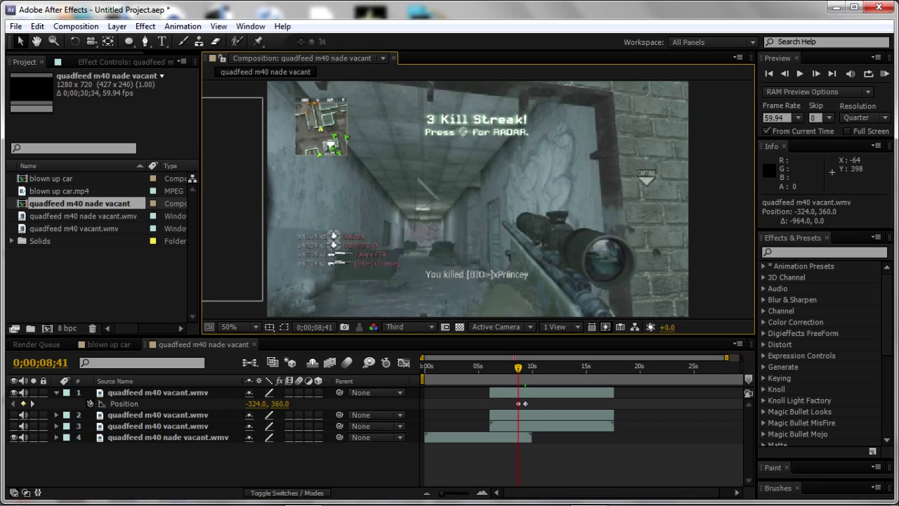
{"action": "left_click", "coordinate": [245, 190]}
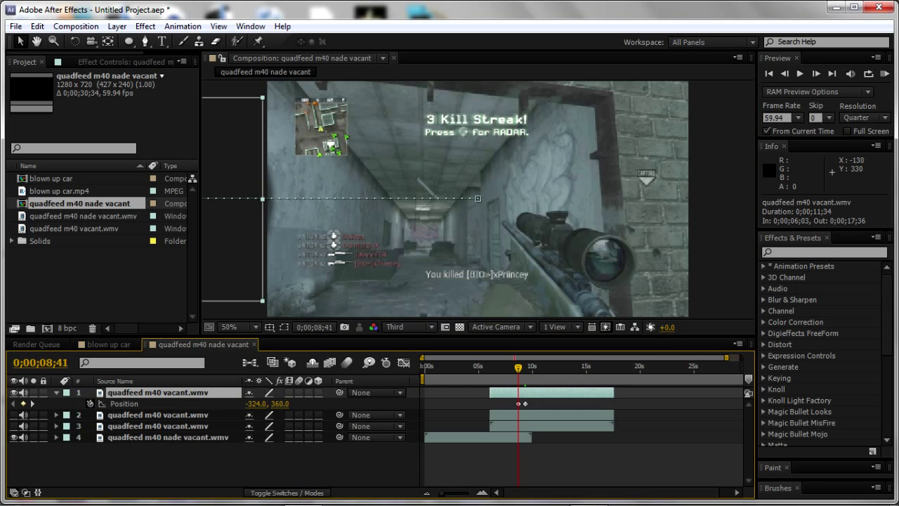
{"action": "left_click_drag", "start_coordinate": [225, 190], "coordinate": [194, 188]}
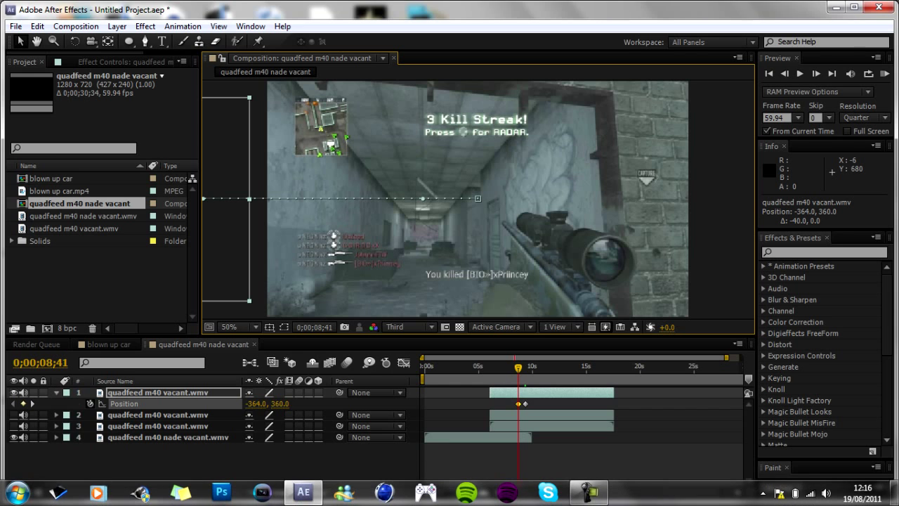
Keyframe the top layer's rotation at 0x+0.0° at 0;00;08;41 and one full turn, 1x+0.0°, at 0;00;09;21.
{"action": "key", "text": "r"}
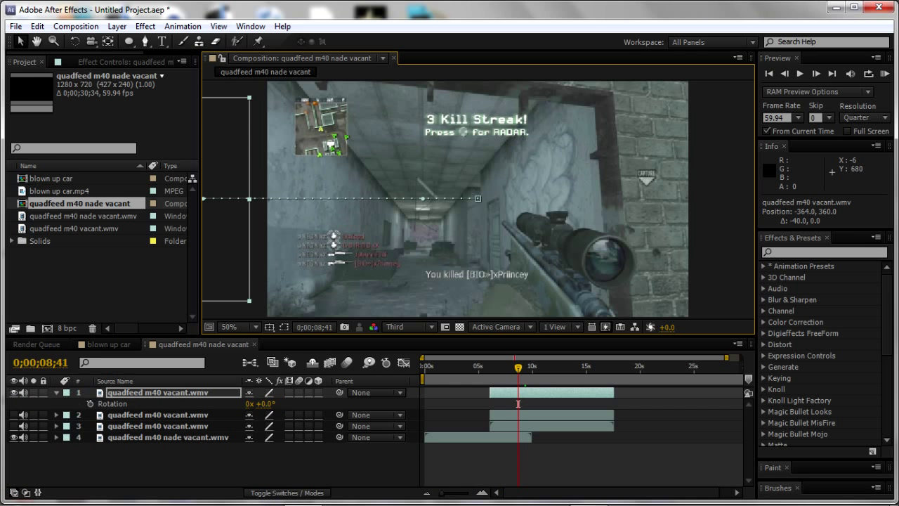
{"action": "key", "text": "alt+shift+r"}
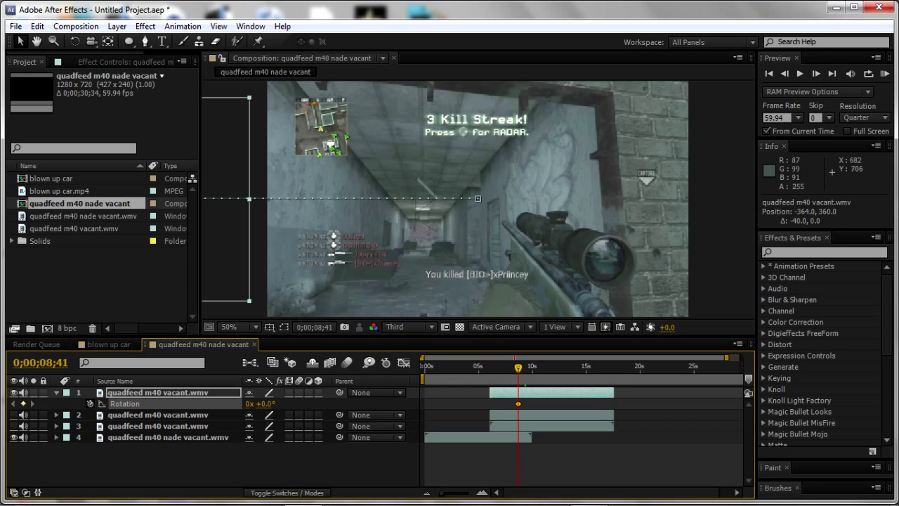
{"action": "key", "text": "p"}
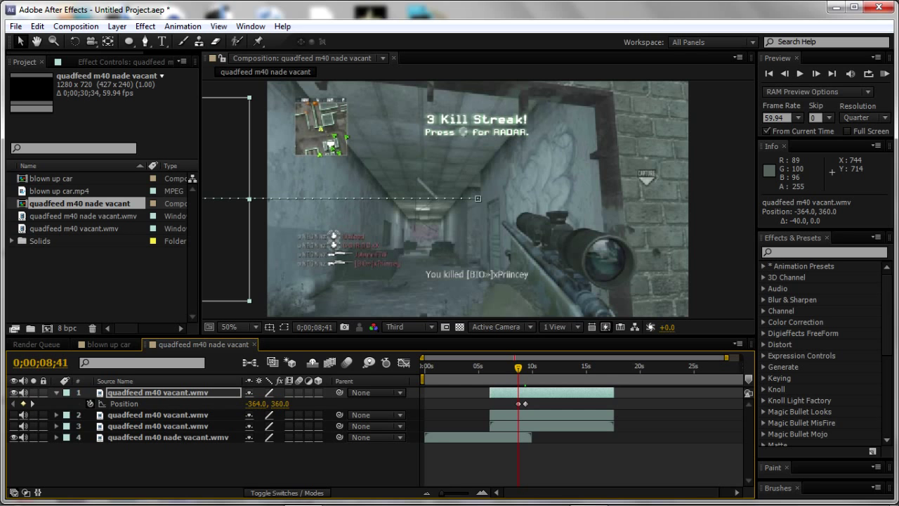
{"action": "left_click_drag", "start_coordinate": [518, 368], "coordinate": [524, 368]}
{"action": "key", "text": "Page_Down"}
{"action": "key", "text": "Page_Down"}
{"action": "key", "text": "Page_Down"}
{"action": "key", "text": "Page_Down"}
{"action": "key", "text": "ctrl+Home"}
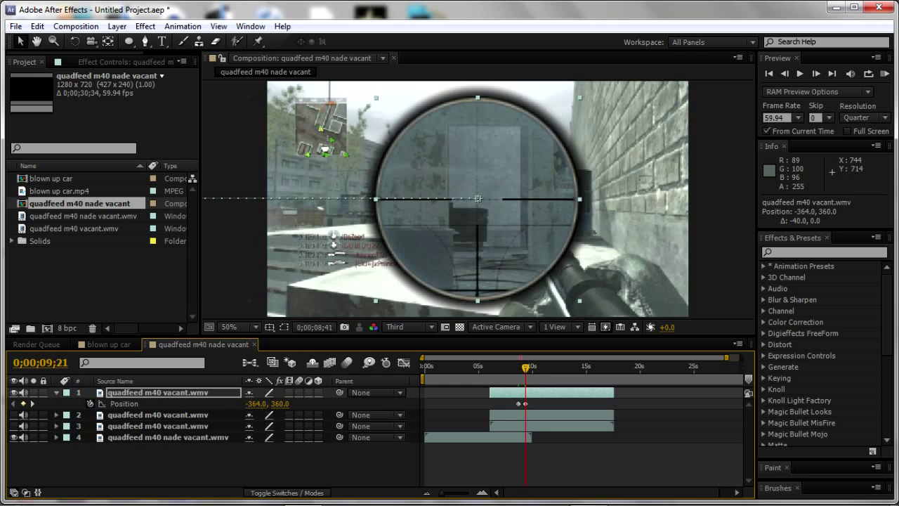
{"action": "key", "text": "r"}
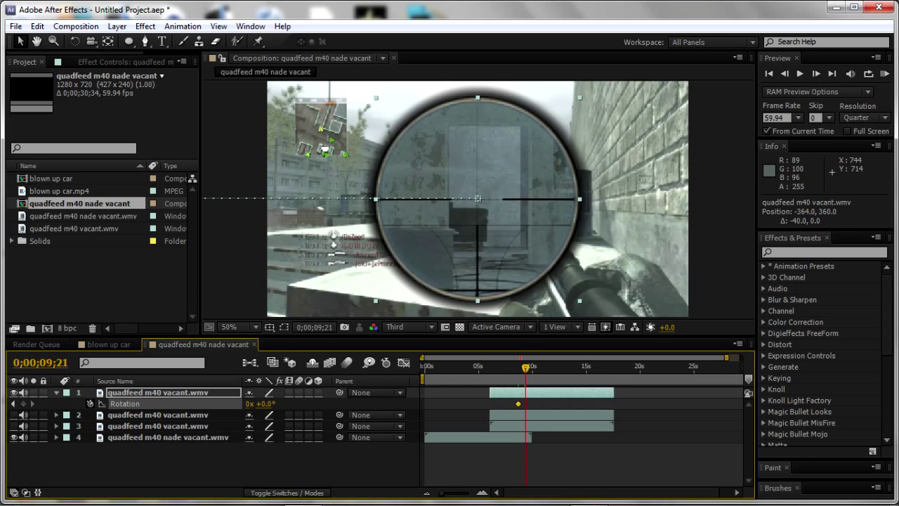
{"action": "left_click", "coordinate": [249, 404]}
{"action": "key", "text": "Return"}
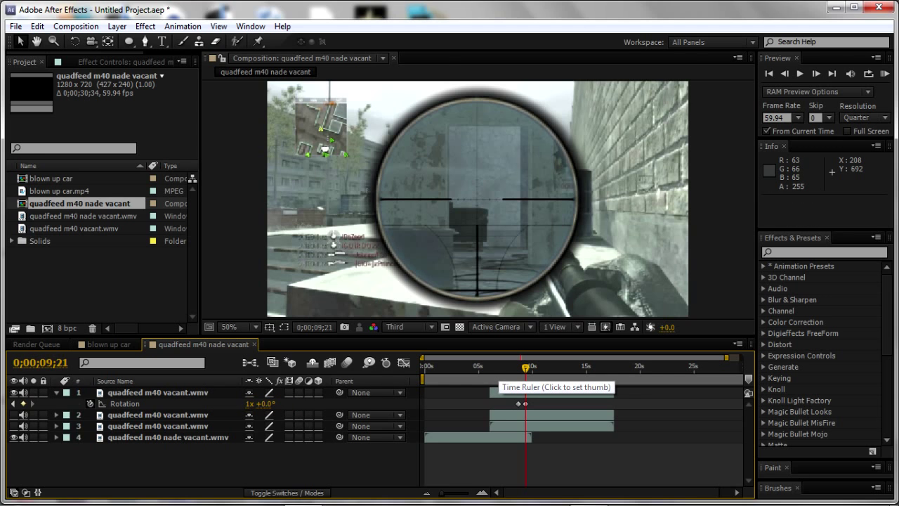
{"action": "mouse_move", "coordinate": [507, 504]}
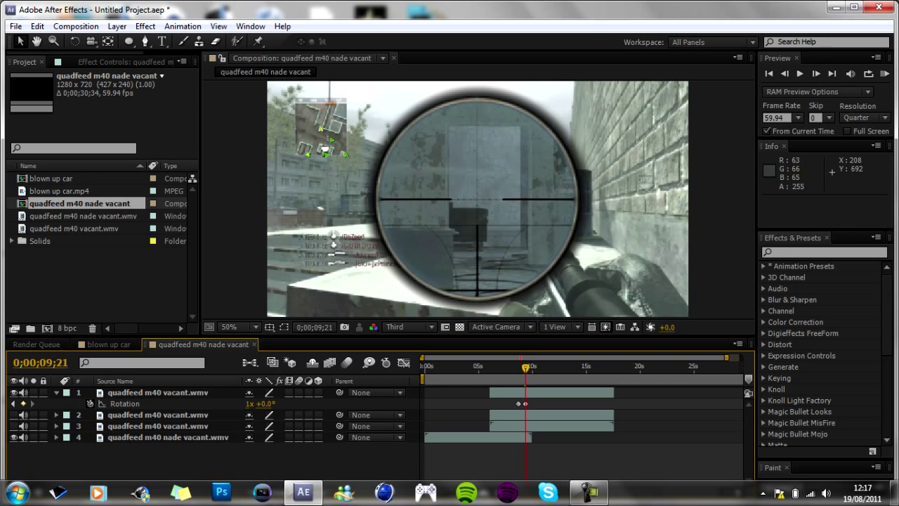
{"action": "key", "text": "alt+Tab"}
{"action": "key", "text": "alt+Tab"}
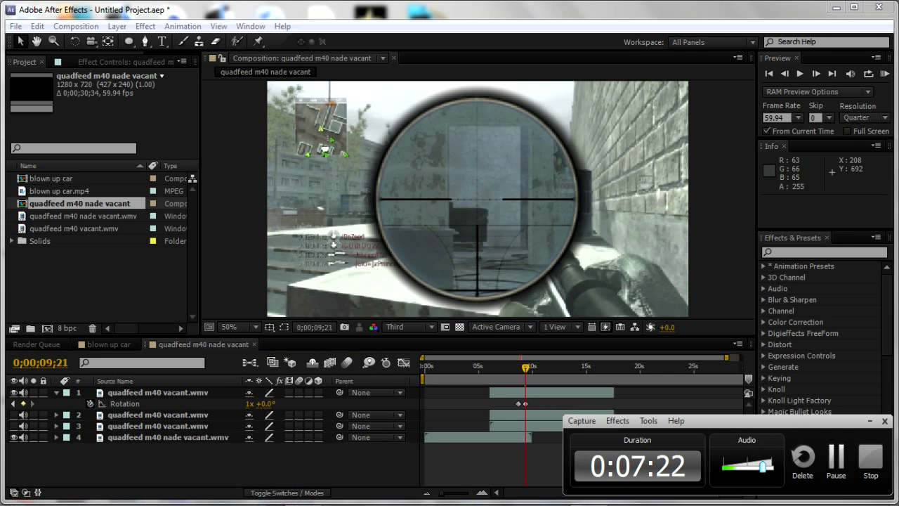
{"action": "mouse_move", "coordinate": [589, 500]}
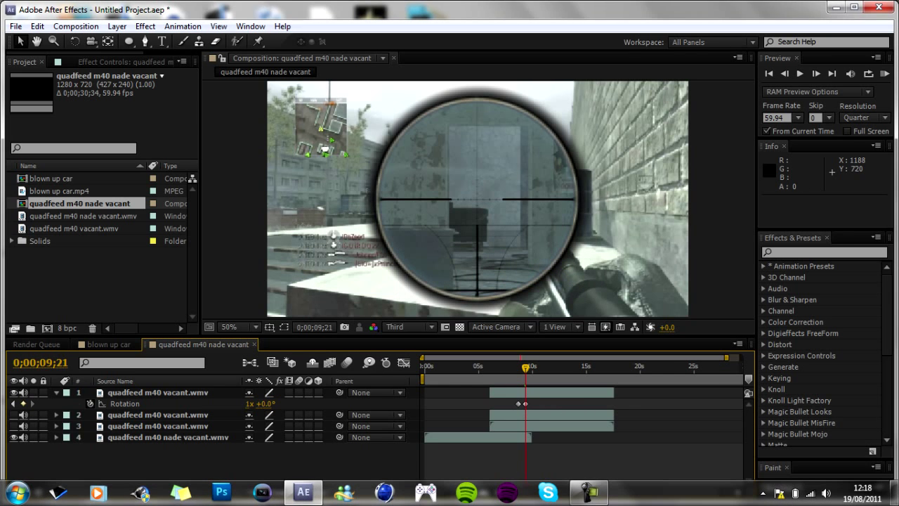
{"action": "key", "text": "alt+Tab"}
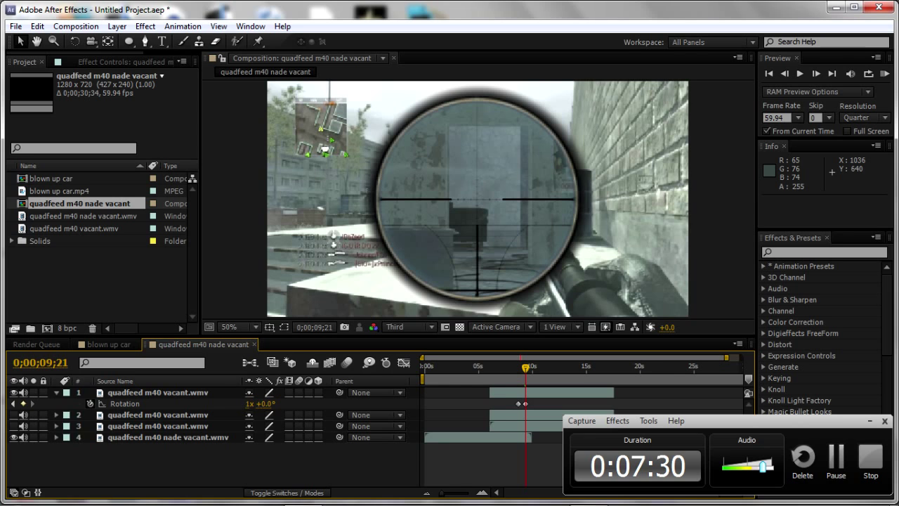
RAM preview the rotating scope transition starting from 0;00;08;04.
{"action": "left_click_drag", "start_coordinate": [525, 367], "coordinate": [511, 367]}
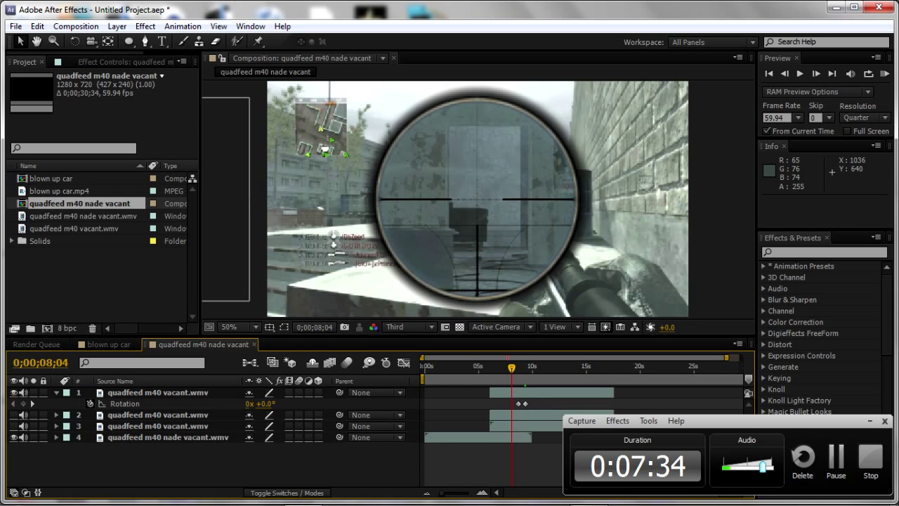
{"action": "key", "text": "KP_0"}
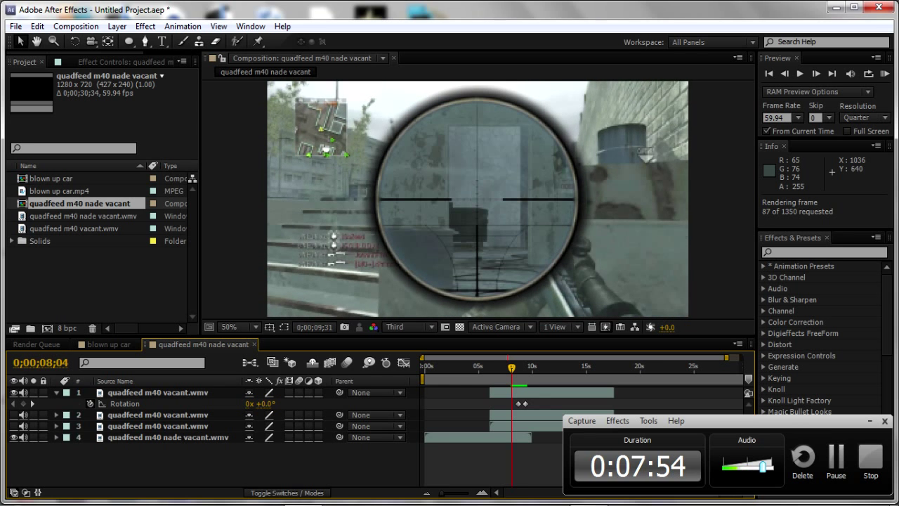
{"action": "key", "text": "space"}
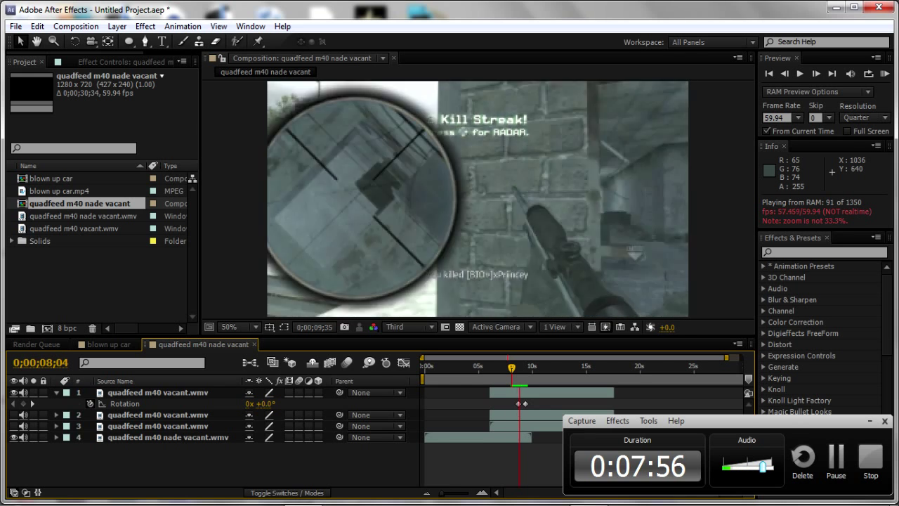
{"action": "key", "text": "space"}
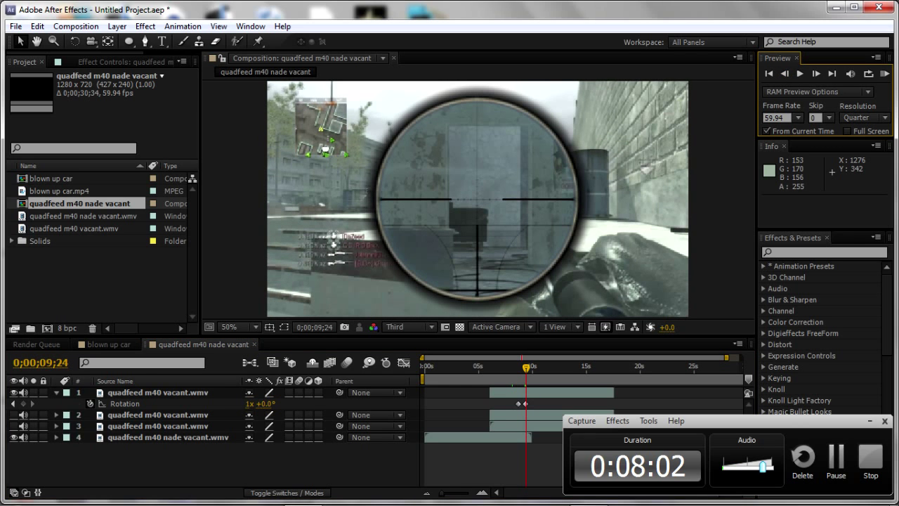
Trim the top two layers to end at 0;00;09;24, make the second layer visible and hide the third.
{"action": "left_click_drag", "start_coordinate": [612, 392], "coordinate": [526, 392]}
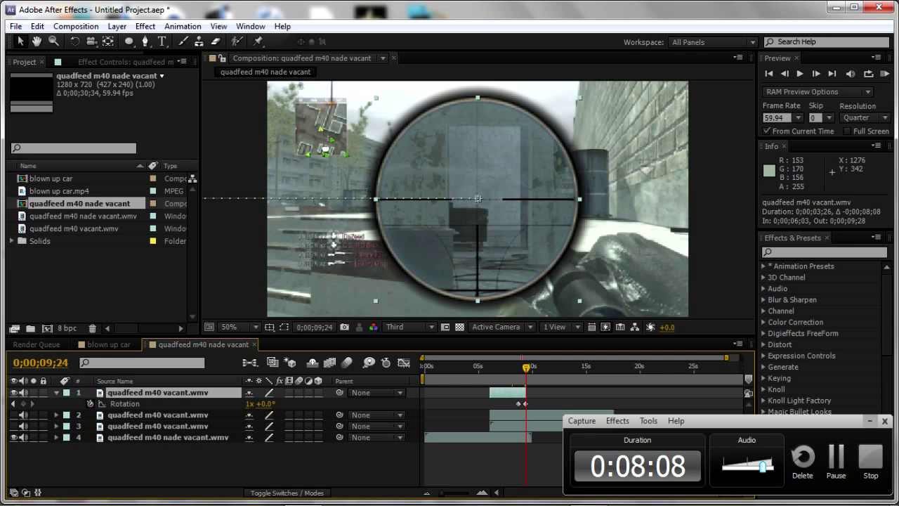
{"action": "left_click_drag", "start_coordinate": [613, 414], "coordinate": [569, 414]}
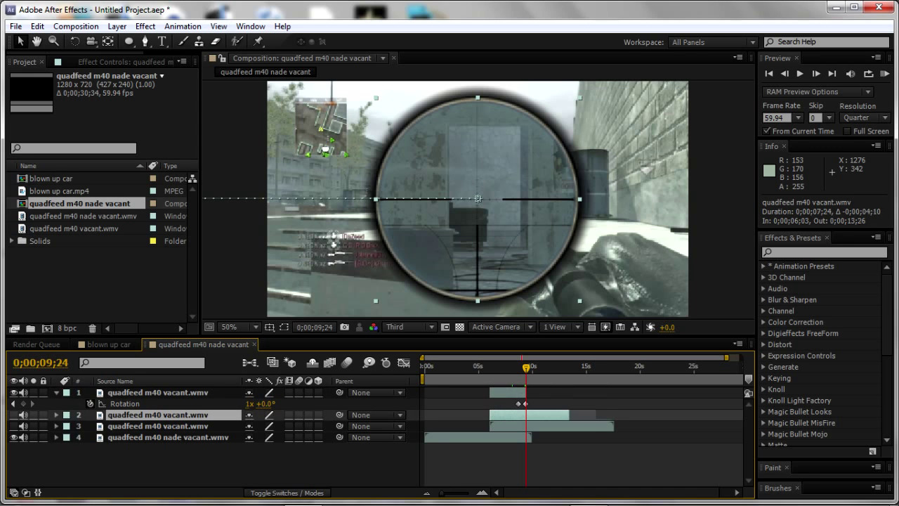
{"action": "key", "text": "alt+bracketright"}
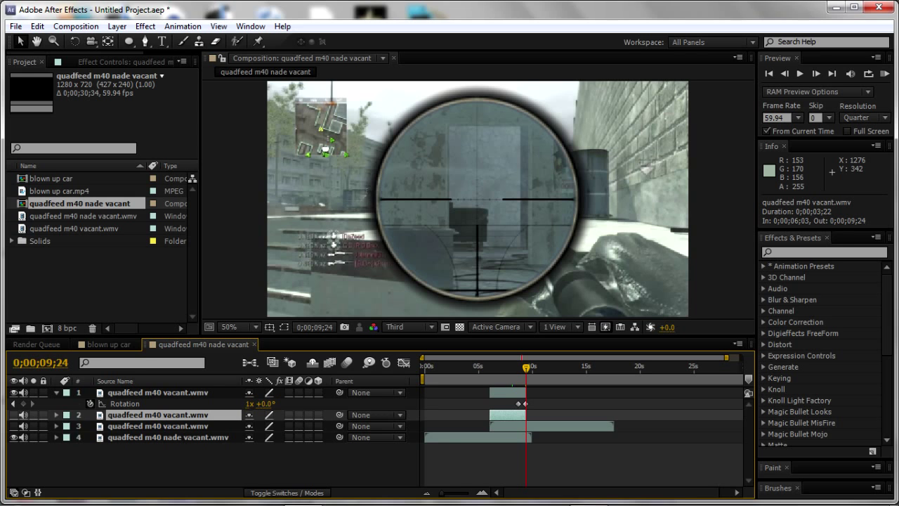
{"action": "left_click", "coordinate": [14, 426]}
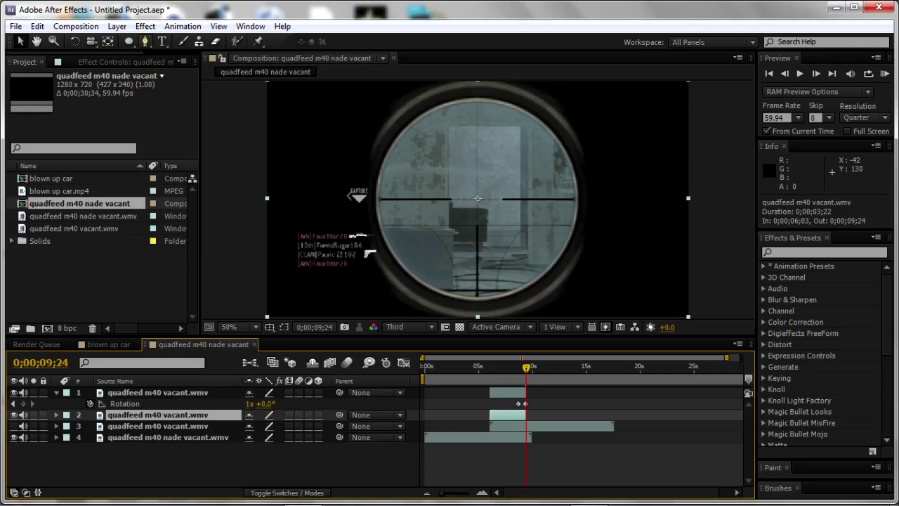
Draw an elliptical mask about 690 by 704 pixels around the scope on the second layer.
{"action": "left_click", "coordinate": [163, 41]}
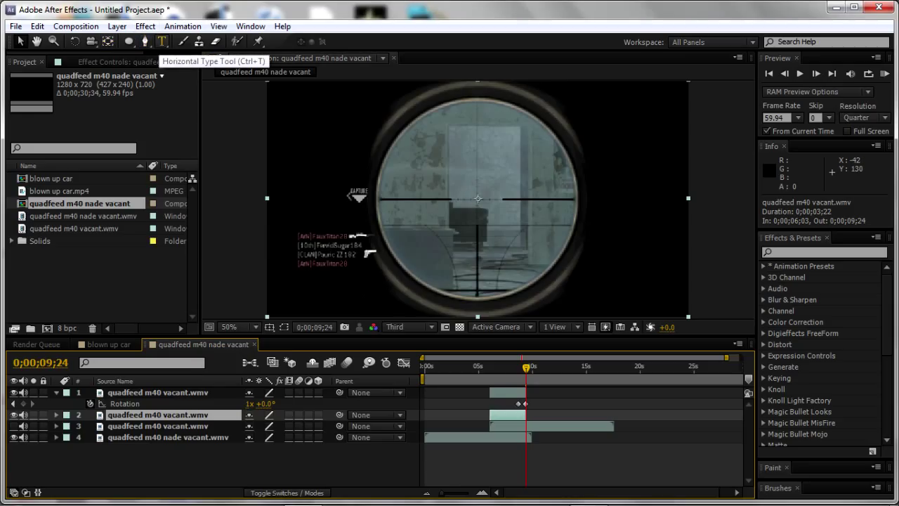
{"action": "left_click", "coordinate": [128, 41]}
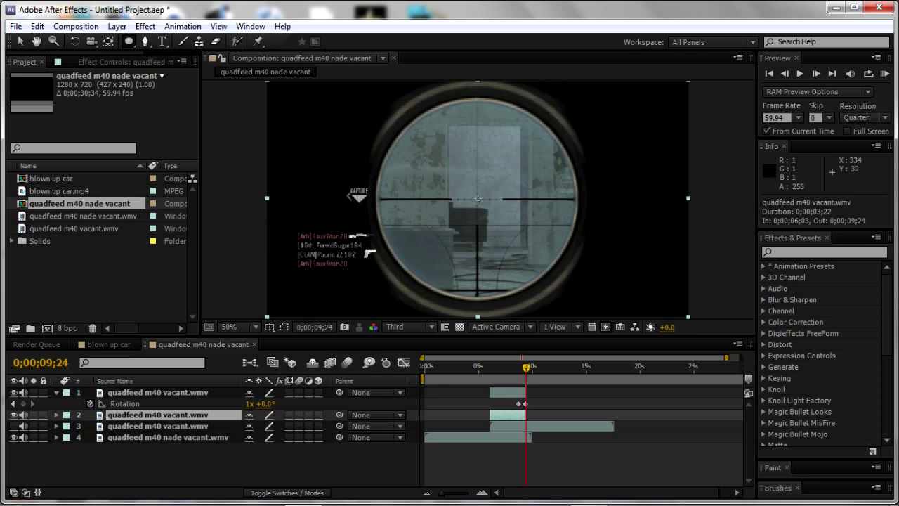
{"action": "mouse_move", "coordinate": [377, 91]}
{"action": "left_mouse_down"}
{"action": "mouse_move", "coordinate": [532, 204]}
{"action": "mouse_move", "coordinate": [604, 322]}
{"action": "left_mouse_up"}
{"action": "key", "text": "v"}
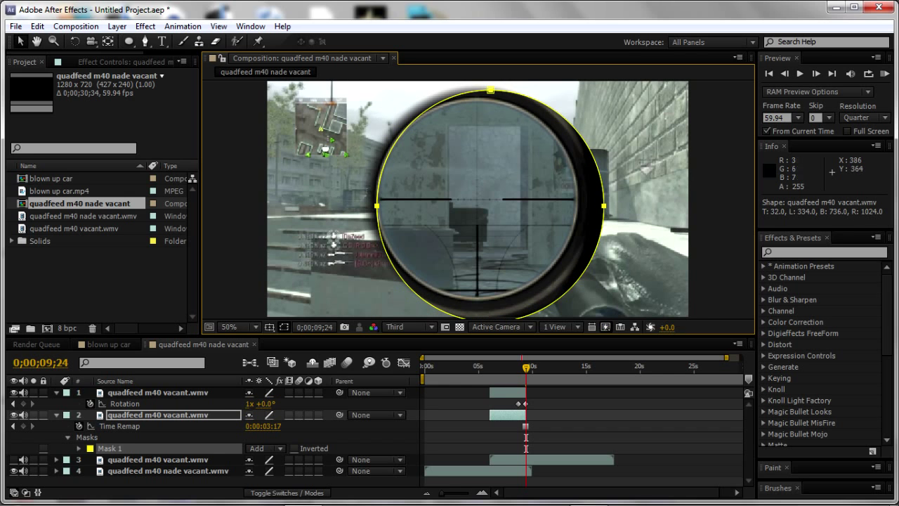
Enlarge the second layer's mask outward to enclose the dark scope ring, and invert the mask.
{"action": "double_click", "coordinate": [377, 206]}
{"action": "mouse_move", "coordinate": [377, 206]}
{"action": "left_mouse_down"}
{"action": "mouse_move", "coordinate": [351, 205]}
{"action": "mouse_move", "coordinate": [361, 206]}
{"action": "left_mouse_up"}
{"action": "mouse_move", "coordinate": [482, 90]}
{"action": "left_mouse_down"}
{"action": "mouse_move", "coordinate": [476, 81]}
{"action": "mouse_move", "coordinate": [483, 85]}
{"action": "left_mouse_up"}
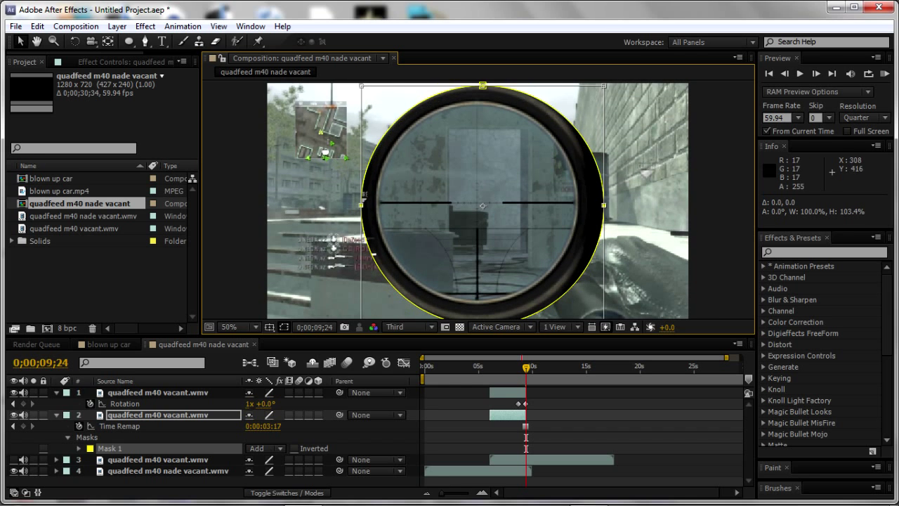
{"action": "left_click_drag", "start_coordinate": [360, 205], "coordinate": [351, 206]}
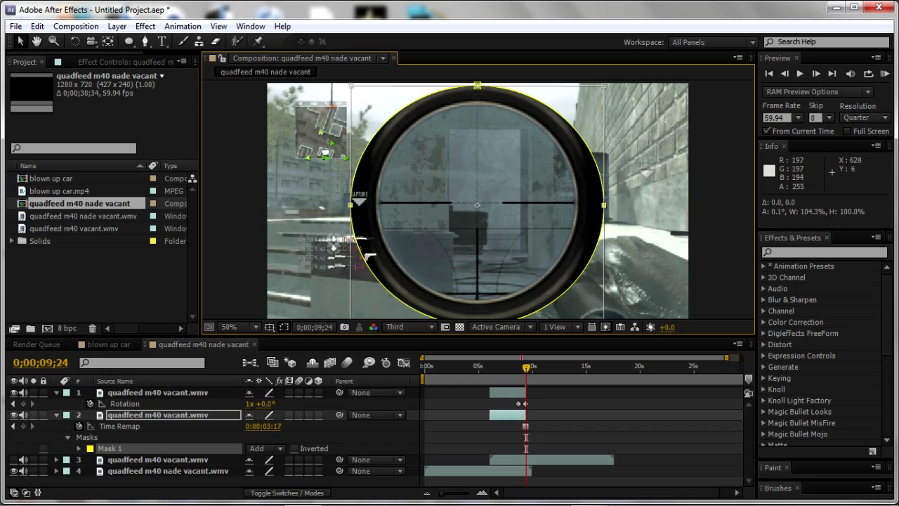
{"action": "left_click_drag", "start_coordinate": [476, 88], "coordinate": [477, 81]}
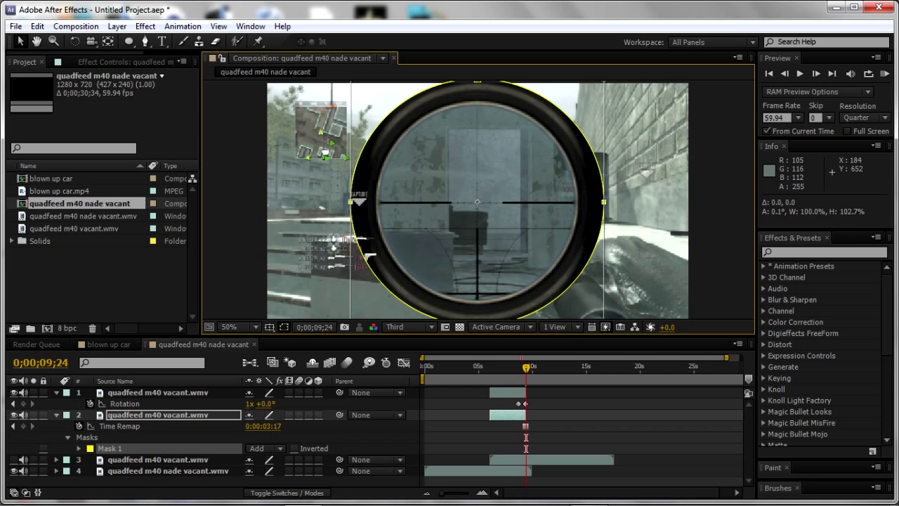
{"action": "left_click", "coordinate": [294, 448]}
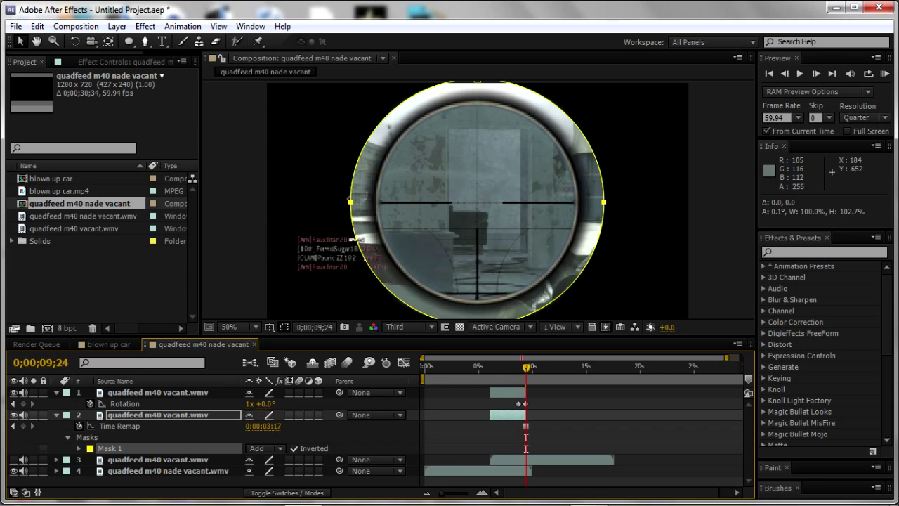
Try a Mask 1 expansion of -40 pixels on the second layer, and settle on -75 pixels.
{"action": "key", "text": "u"}
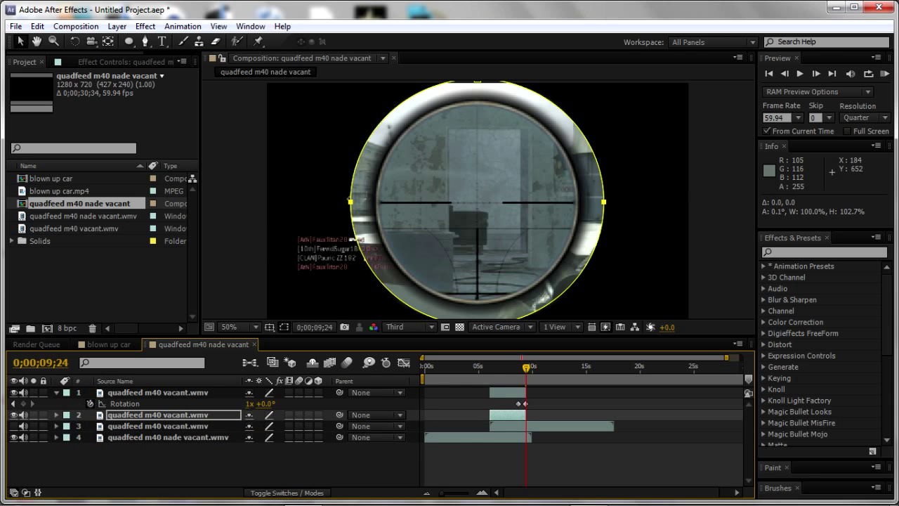
{"action": "key", "text": "m"}
{"action": "left_click", "coordinate": [79, 426]}
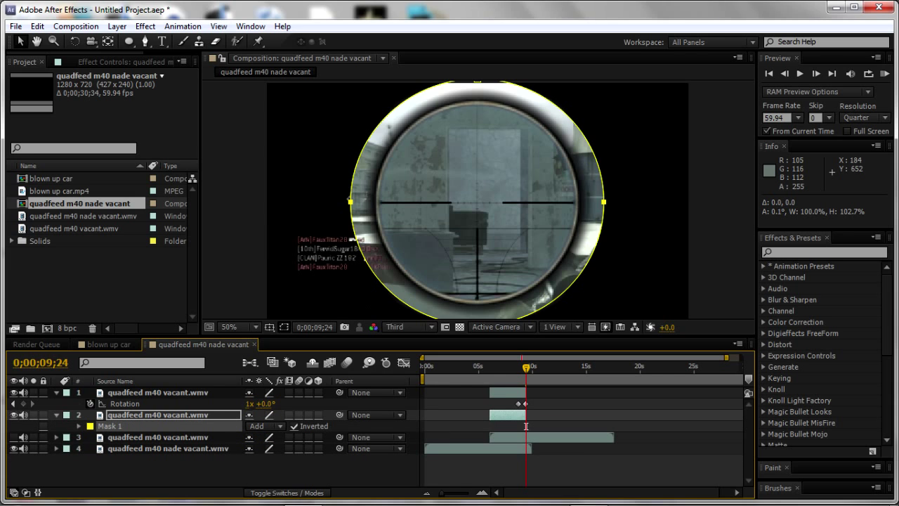
{"action": "key", "text": "m"}
{"action": "key", "text": "m"}
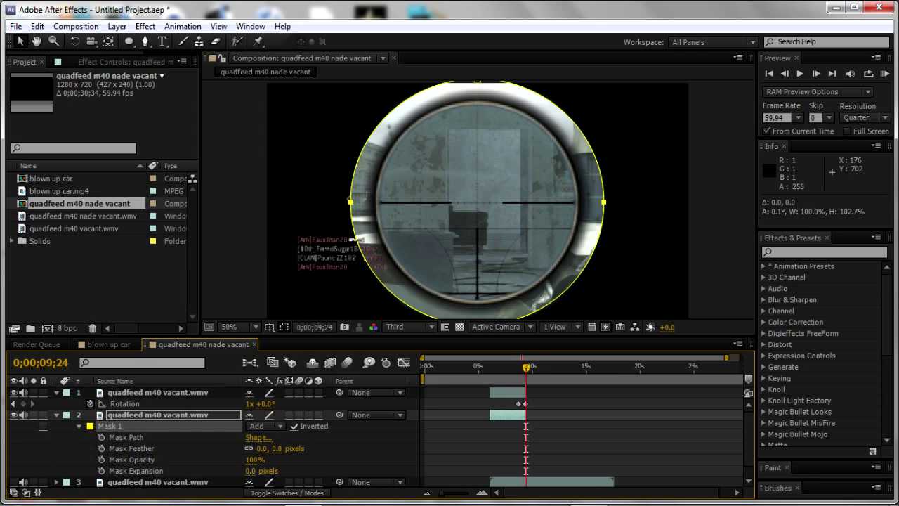
{"action": "left_click", "coordinate": [251, 470]}
{"action": "type", "text": "-"}
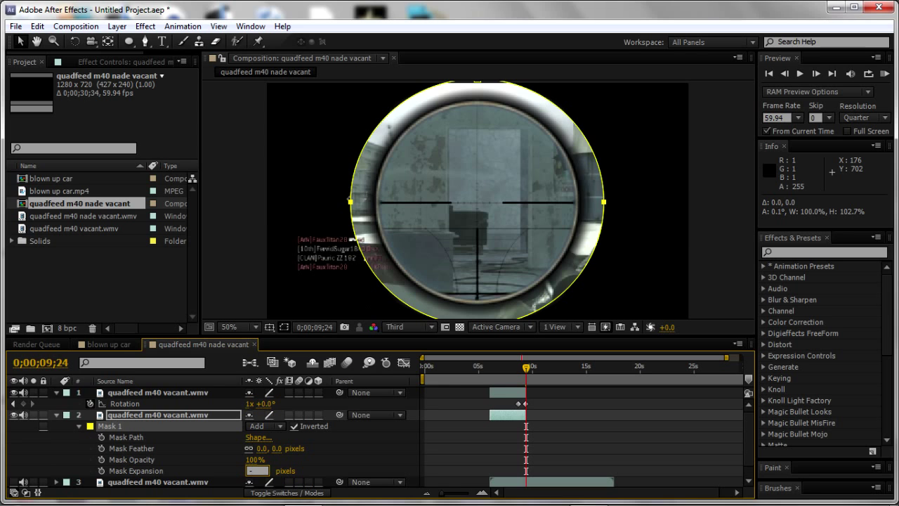
{"action": "type", "text": "40"}
{"action": "key", "text": "Return"}
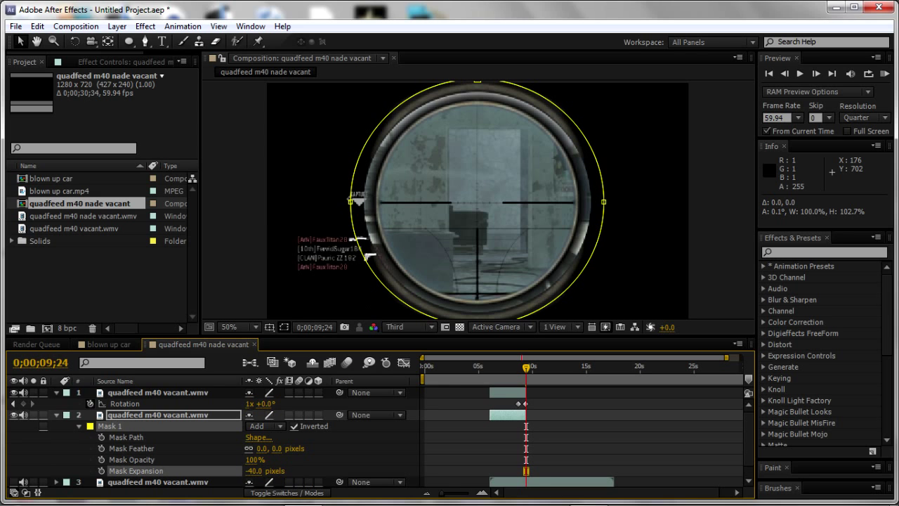
{"action": "left_click", "coordinate": [255, 471]}
{"action": "type", "text": "-75"}
{"action": "key", "text": "Return"}
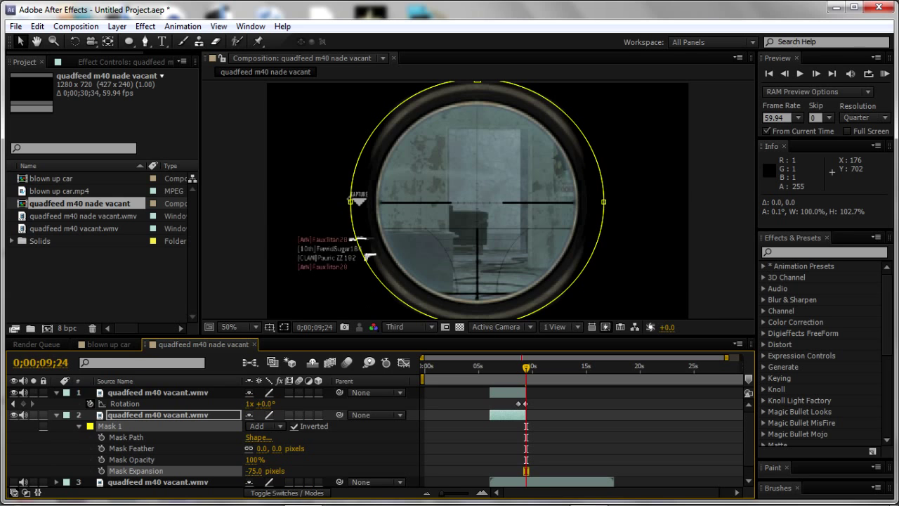
{"action": "left_click_drag", "start_coordinate": [526, 367], "coordinate": [515, 367]}
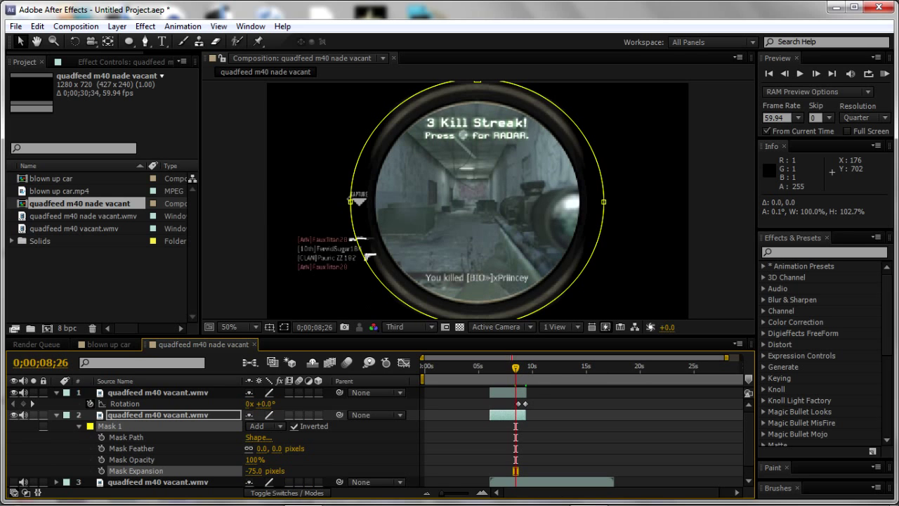
{"action": "left_click", "coordinate": [101, 471]}
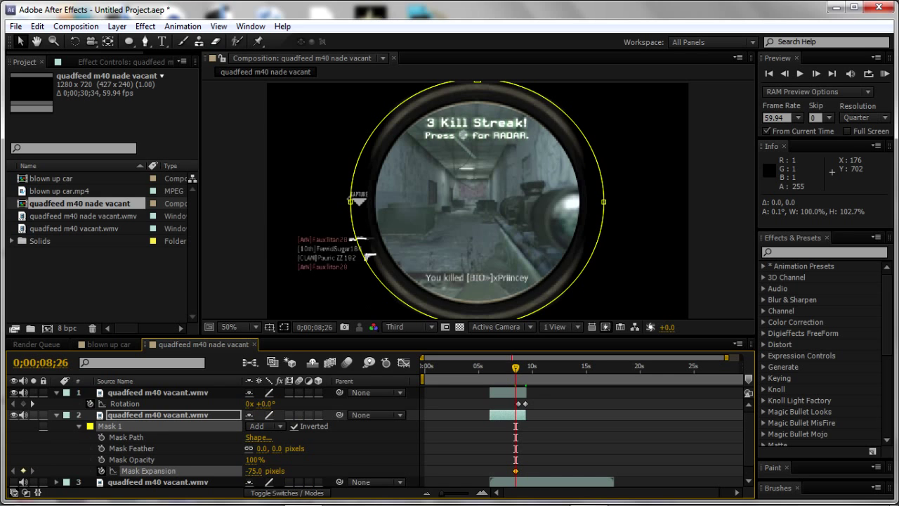
{"action": "key", "text": "Page_Down"}
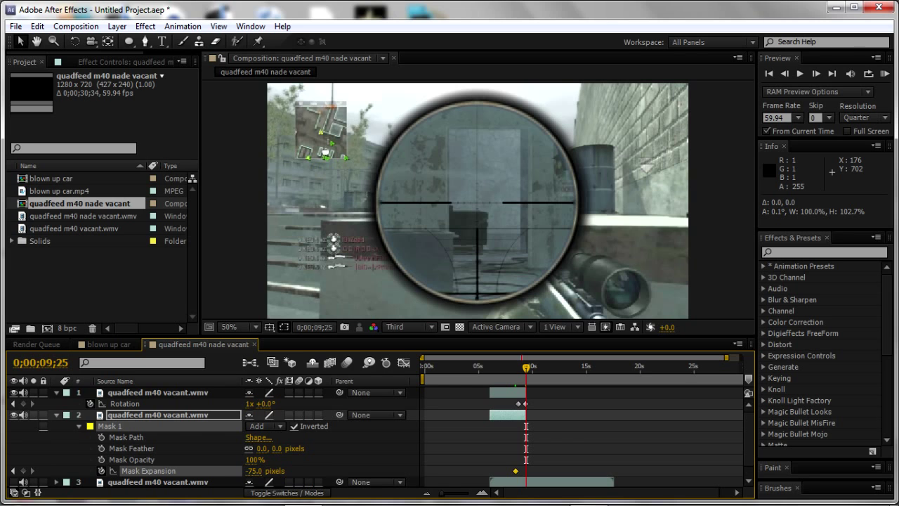
{"action": "key", "text": "ctrl+z"}
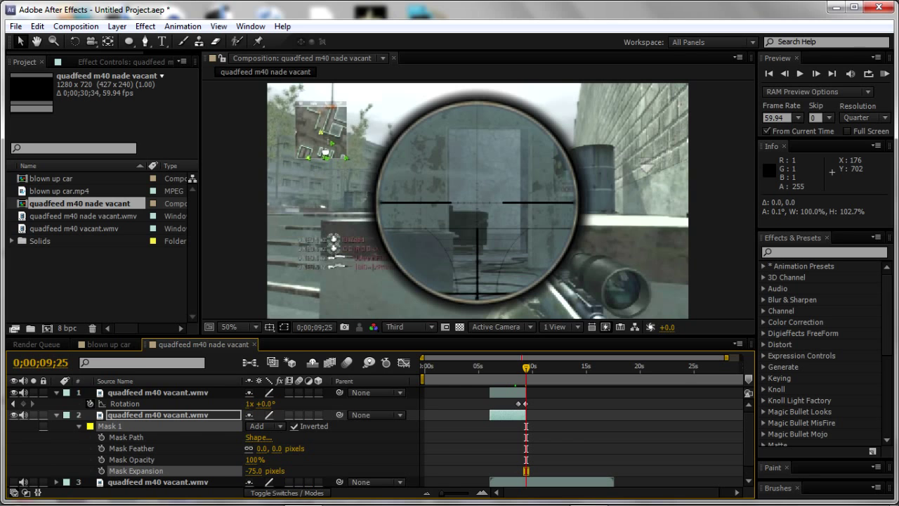
Keyframe the second layer's Mask 1 expansion at -75 pixels at 0;00;09;25 and 350 pixels at 0;00;08;11.
{"action": "left_click", "coordinate": [102, 470]}
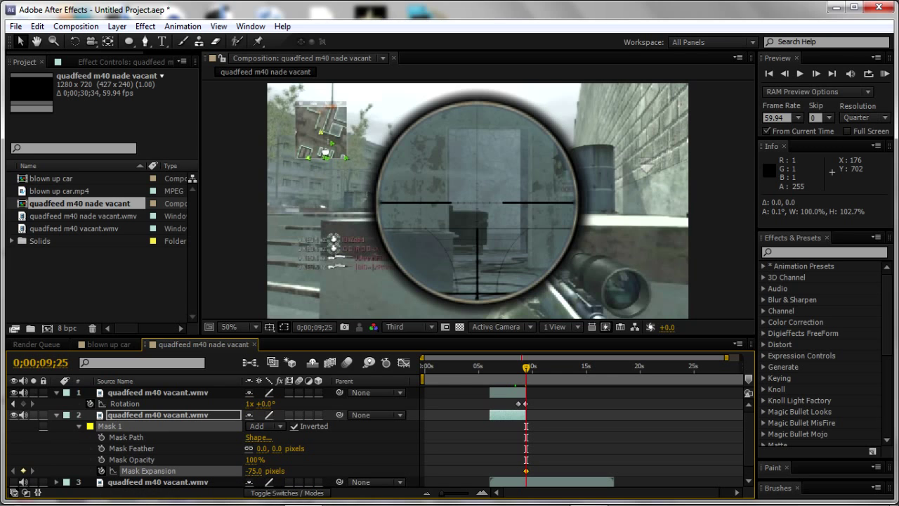
{"action": "left_click_drag", "start_coordinate": [526, 366], "coordinate": [512, 368]}
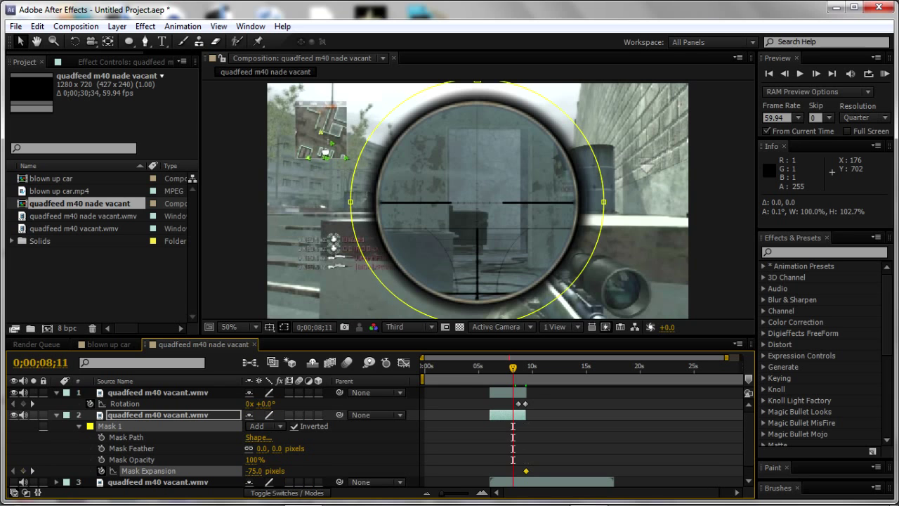
{"action": "left_click", "coordinate": [254, 471]}
{"action": "type", "text": "3"}
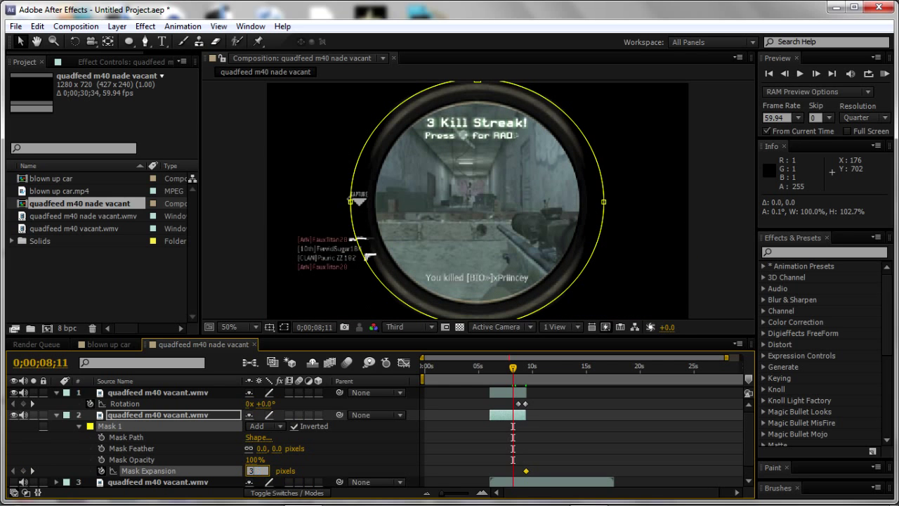
{"action": "type", "text": "00"}
{"action": "key", "text": "Return"}
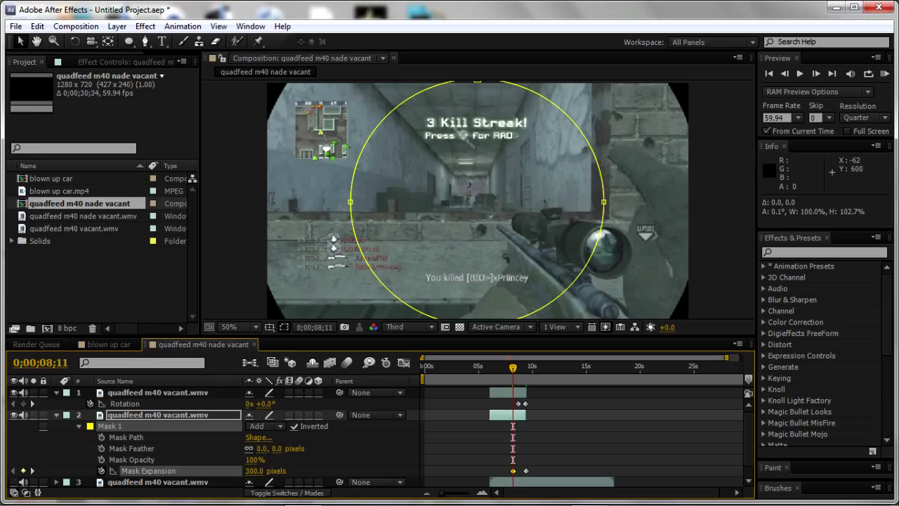
{"action": "left_click", "coordinate": [254, 470]}
{"action": "type", "text": "350"}
{"action": "key", "text": "Return"}
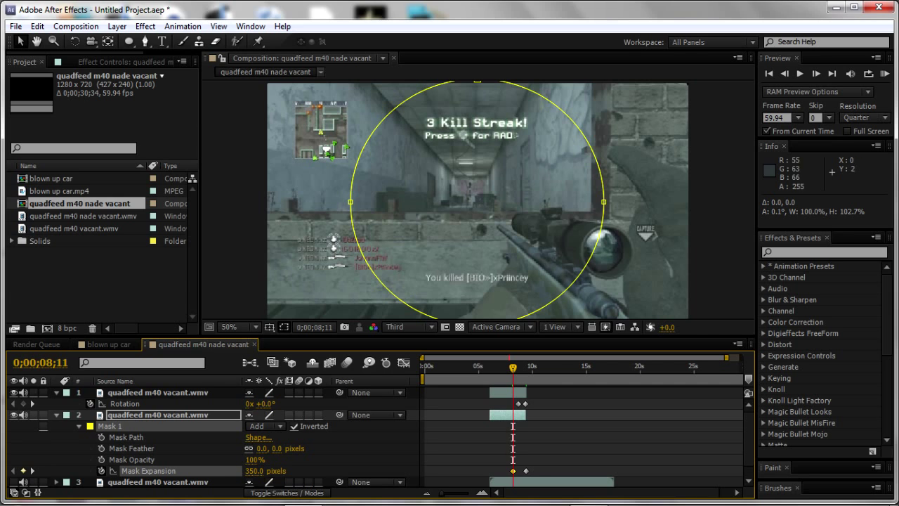
Hide the mask outlines in the viewer and set the second layer's Mask 1 feather to 25 pixels.
{"action": "left_click", "coordinate": [284, 327]}
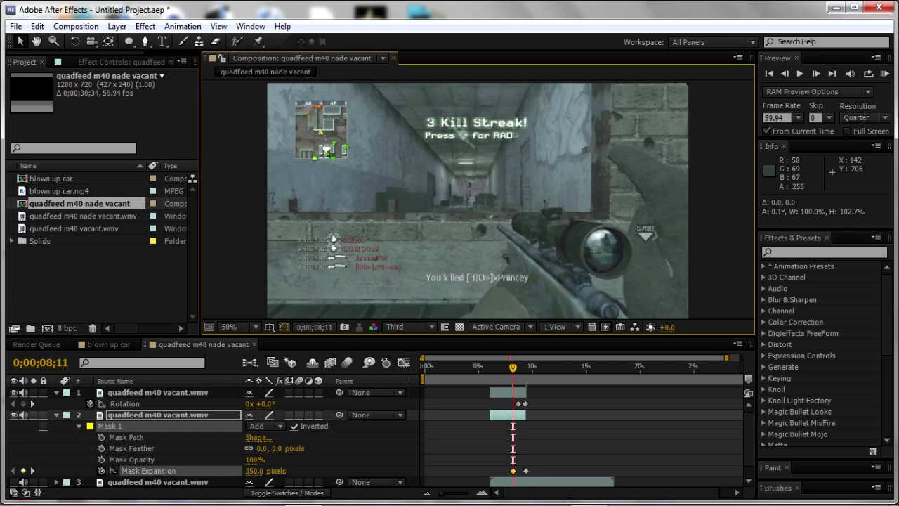
{"action": "left_click", "coordinate": [278, 449]}
{"action": "type", "text": "25"}
{"action": "key", "text": "Return"}
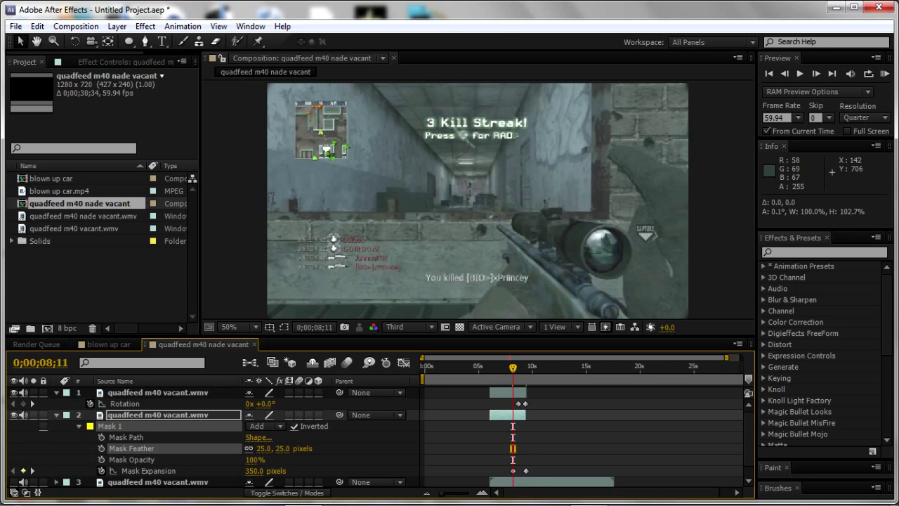
Step through the transition frame by frame up to 0;00;09;47 to examine the scope mask closing in.
{"action": "left_click_drag", "start_coordinate": [512, 367], "coordinate": [514, 367]}
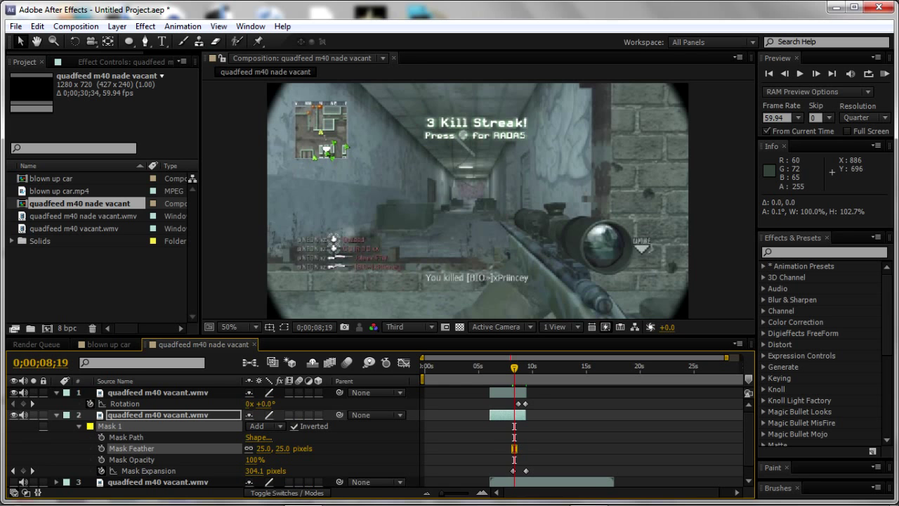
{"action": "key", "text": "Page_Down"}
{"action": "key", "text": "Page_Down"}
{"action": "key", "text": "Page_Down"}
{"action": "key", "text": "Page_Down"}
{"action": "key", "text": "Page_Down"}
{"action": "key", "text": "Page_Down"}
{"action": "key", "text": "Page_Down"}
{"action": "key", "text": "Page_Down"}
{"action": "key", "text": "Page_Down"}
{"action": "key", "text": "Page_Down"}
{"action": "key", "text": "Page_Down"}
{"action": "key", "text": "Page_Down"}
{"action": "key", "text": "Page_Down"}
{"action": "key", "text": "Page_Down"}
{"action": "key", "text": "Page_Down"}
{"action": "key", "text": "Page_Down"}
{"action": "key", "text": "Page_Down"}
{"action": "key", "text": "Page_Down"}
{"action": "key", "text": "Page_Down"}
{"action": "key", "text": "Page_Down"}
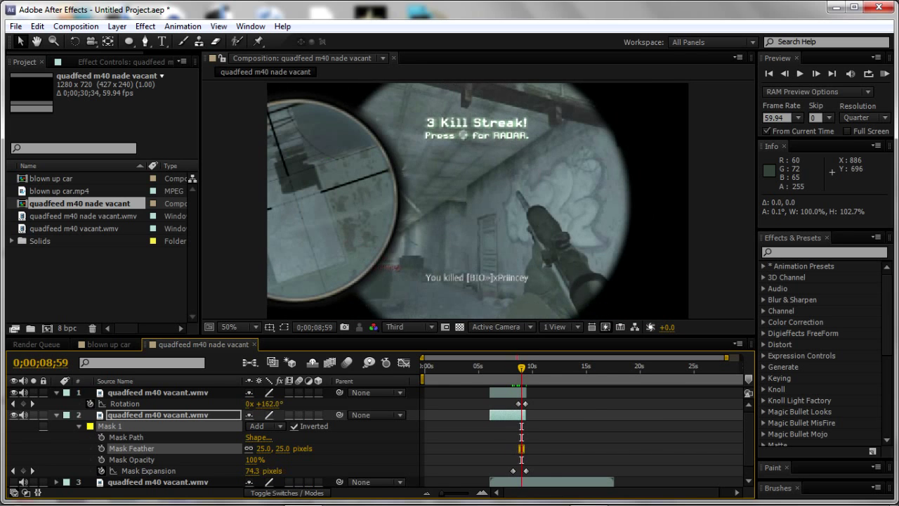
{"action": "key", "text": "Page_Down"}
{"action": "key", "text": "Page_Down"}
{"action": "key", "text": "Page_Down"}
{"action": "key", "text": "Page_Down"}
{"action": "key", "text": "Page_Down"}
{"action": "key", "text": "Page_Down"}
{"action": "key", "text": "Page_Down"}
{"action": "key", "text": "Page_Down"}
{"action": "key", "text": "Page_Down"}
{"action": "key", "text": "Page_Down"}
{"action": "key", "text": "Page_Down"}
{"action": "key", "text": "Page_Down"}
{"action": "key", "text": "Page_Down"}
{"action": "key", "text": "Page_Down"}
{"action": "key", "text": "Page_Down"}
{"action": "key", "text": "Page_Down"}
{"action": "key", "text": "Page_Down"}
{"action": "key", "text": "Page_Down"}
{"action": "key", "text": "Page_Down"}
{"action": "key", "text": "Page_Down"}
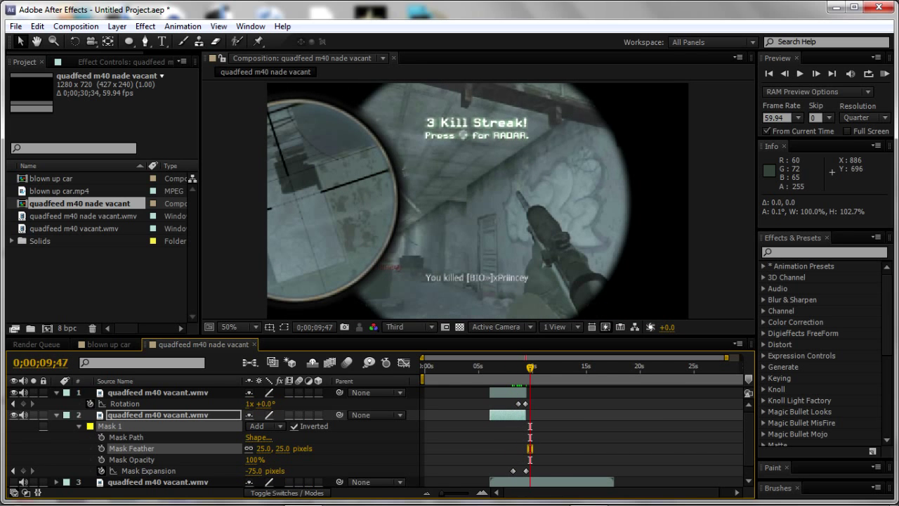
Keyframe the second layer's opacity at 0% at 0;00;08;48.
{"action": "left_click", "coordinate": [507, 367]}
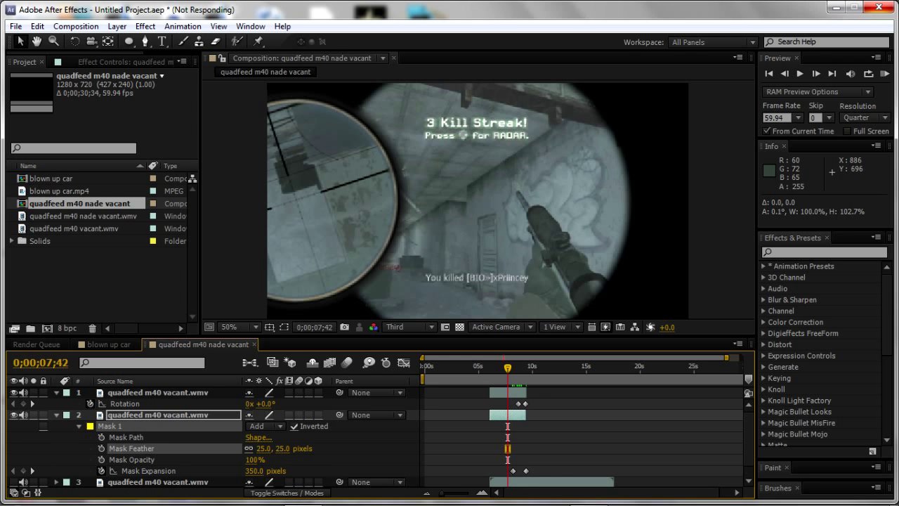
{"action": "key", "text": "t"}
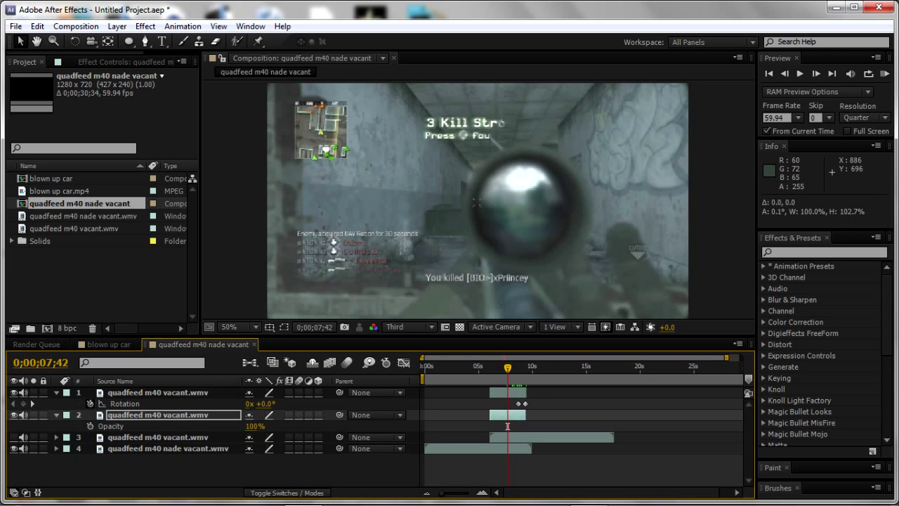
{"action": "left_click_drag", "start_coordinate": [507, 425], "coordinate": [519, 426]}
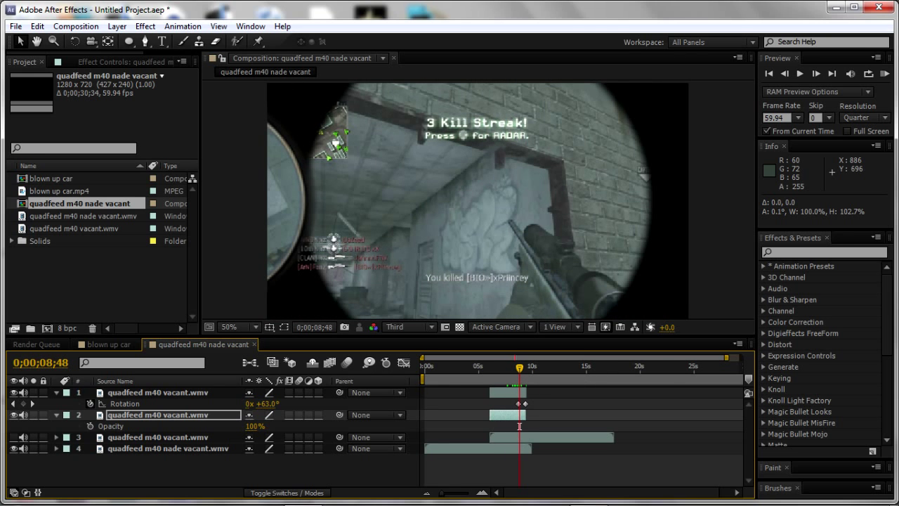
{"action": "left_click", "coordinate": [254, 425]}
{"action": "type", "text": "0"}
{"action": "key", "text": "Return"}
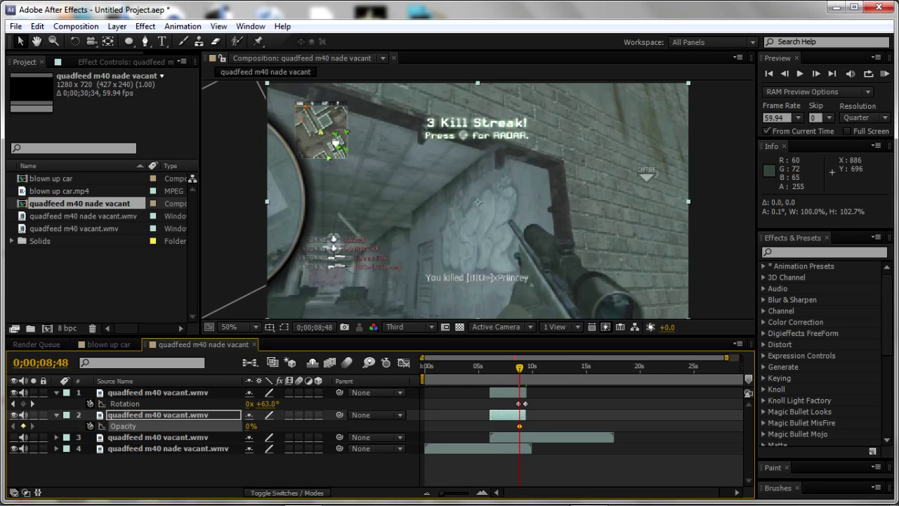
Keyframe the second layer's opacity at 80% at 0;00;09;25.
{"action": "left_click_drag", "start_coordinate": [519, 368], "coordinate": [526, 367]}
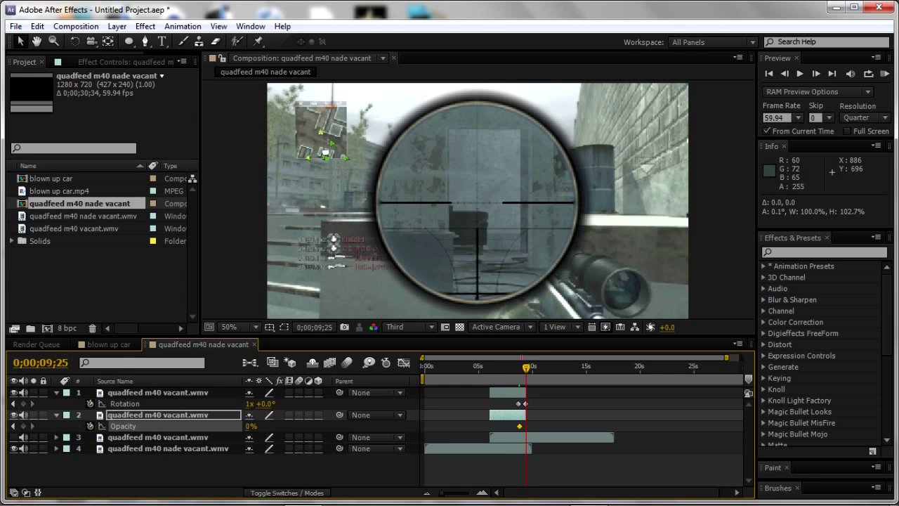
{"action": "left_click", "coordinate": [251, 426]}
{"action": "type", "text": "80"}
{"action": "key", "text": "Return"}
Make the third layer visible and trim its start to 0;00;09;21, checking the frames up to 0;00;09;27.
{"action": "left_click", "coordinate": [14, 437]}
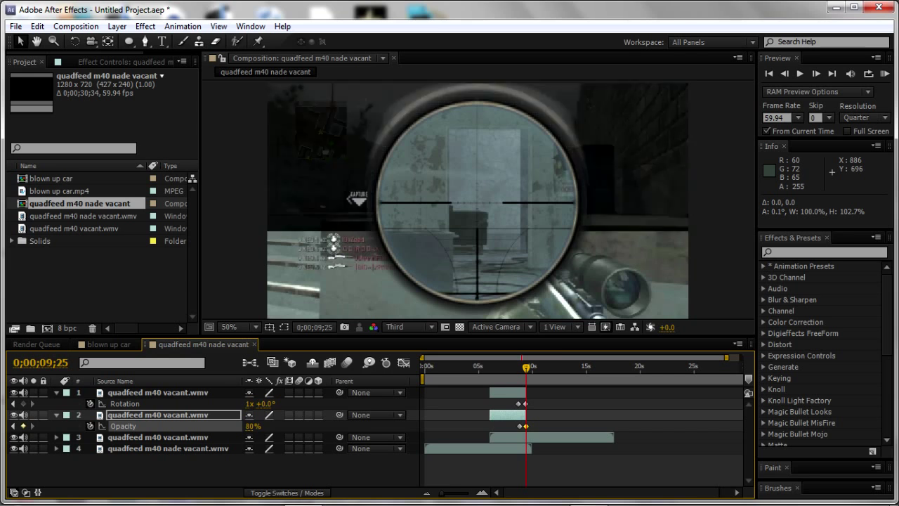
{"action": "left_click_drag", "start_coordinate": [490, 437], "coordinate": [525, 437]}
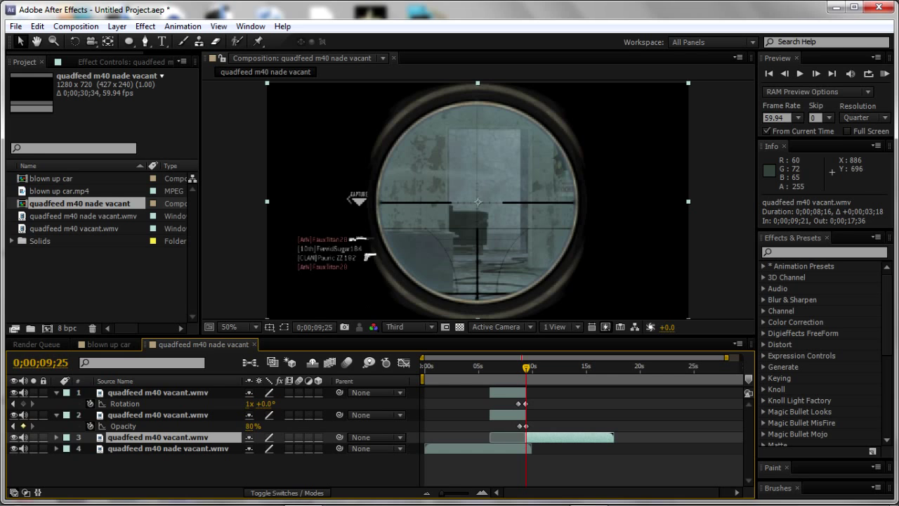
{"action": "left_click", "coordinate": [815, 73]}
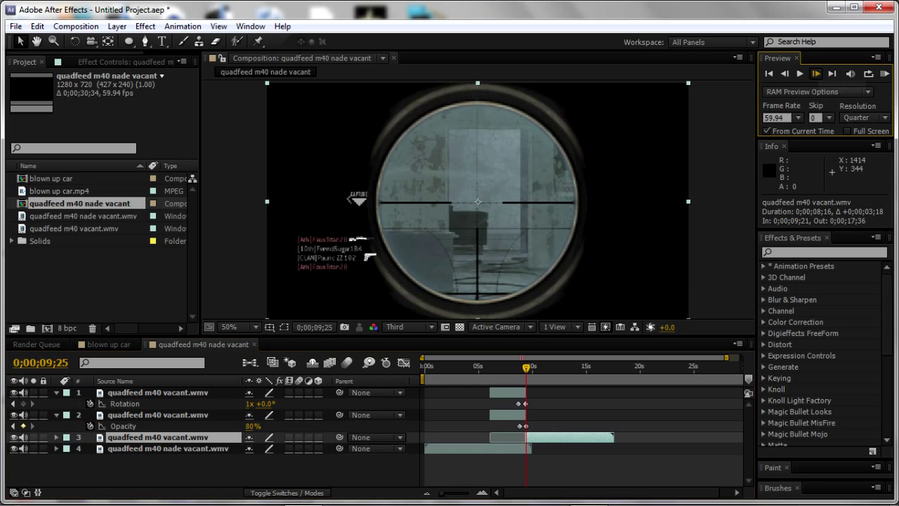
{"action": "left_click", "coordinate": [815, 73]}
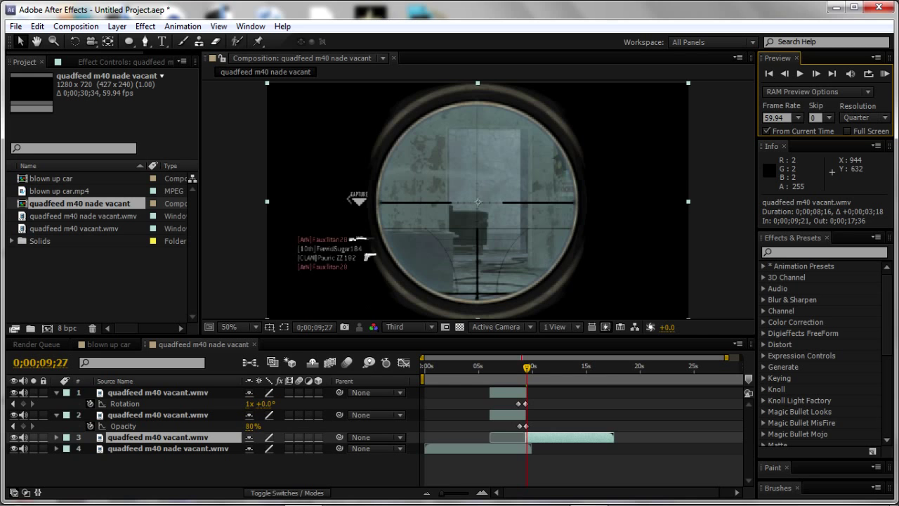
Collapse the properties of the first two layers and apply the Magic Bullet Looks effect to the top layer.
{"action": "left_click", "coordinate": [56, 392]}
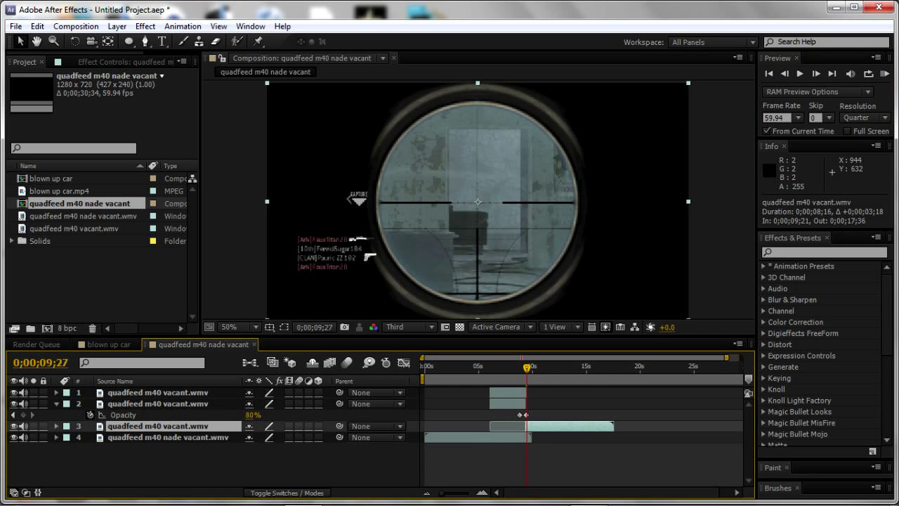
{"action": "left_click", "coordinate": [56, 403]}
{"action": "left_click", "coordinate": [157, 392]}
{"action": "left_click", "coordinate": [157, 392]}
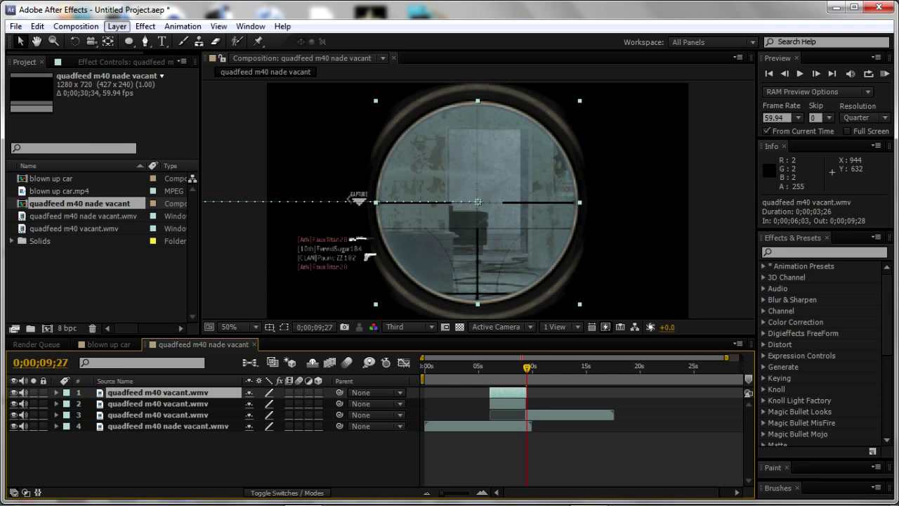
{"action": "left_click", "coordinate": [146, 26]}
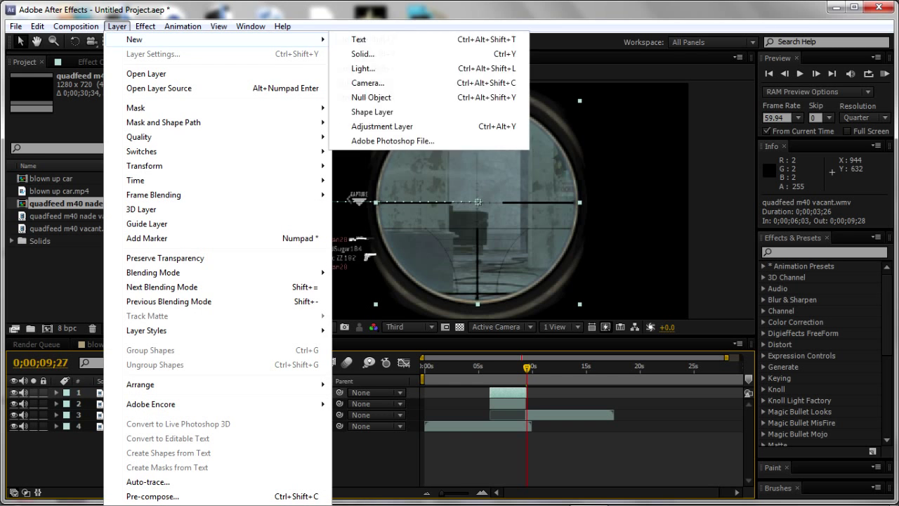
{"action": "mouse_move", "coordinate": [282, 26]}
{"action": "left_click", "coordinate": [164, 28]}
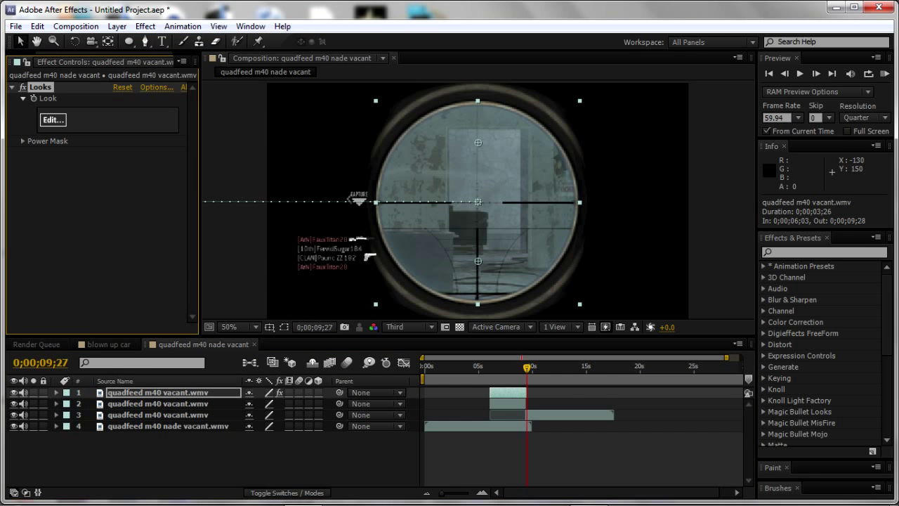
Apply the Cessation look from pack1 to the top layer's Looks effect.
{"action": "left_click", "coordinate": [53, 119]}
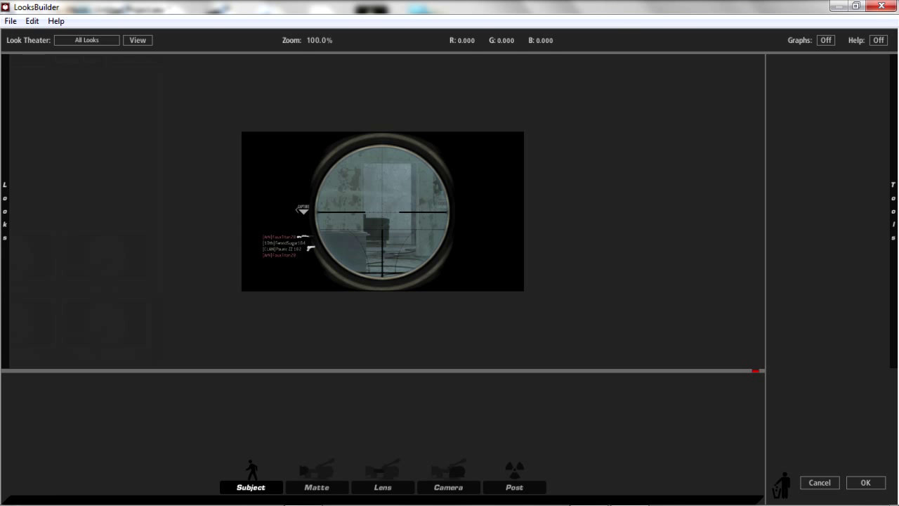
{"action": "mouse_move", "coordinate": [5, 211]}
{"action": "left_click", "coordinate": [56, 135]}
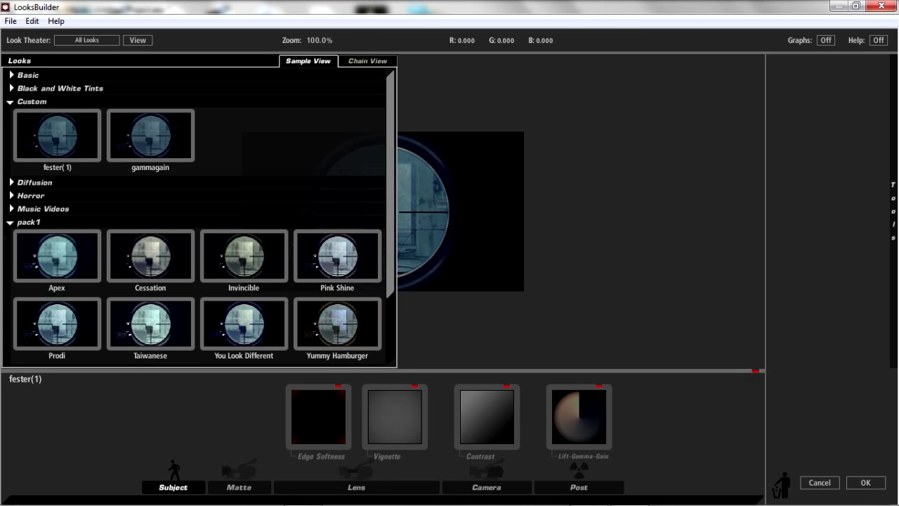
{"action": "left_click", "coordinate": [150, 256]}
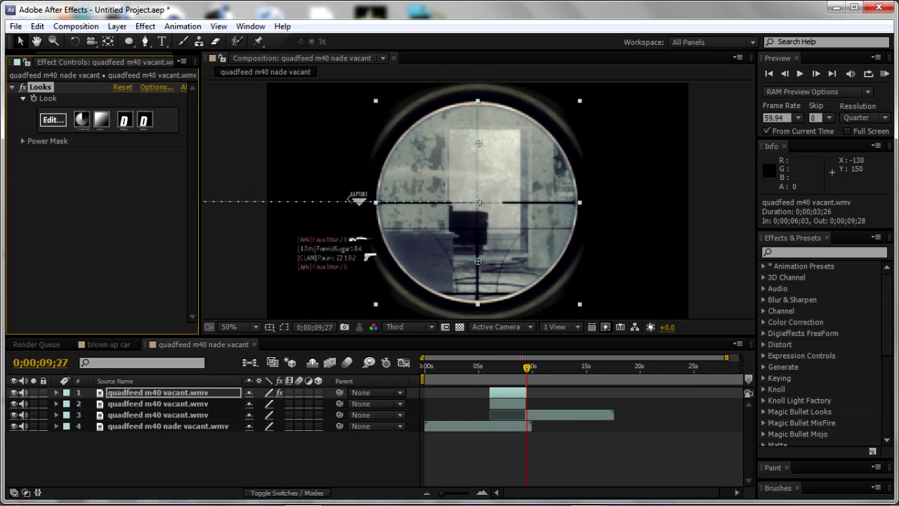
End the work area near the third layer's end, at about 0;00;17;07, and trim the composition to it.
{"action": "left_click", "coordinate": [432, 367]}
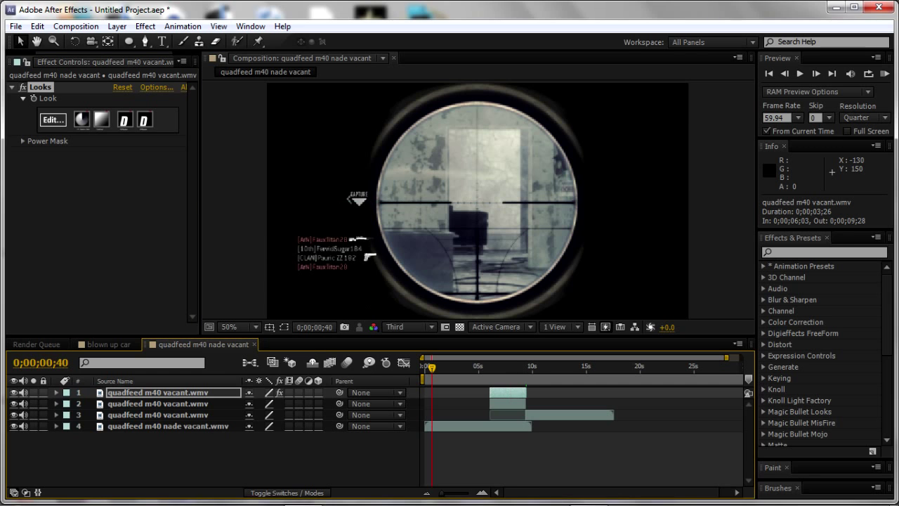
{"action": "left_click_drag", "start_coordinate": [432, 368], "coordinate": [444, 368]}
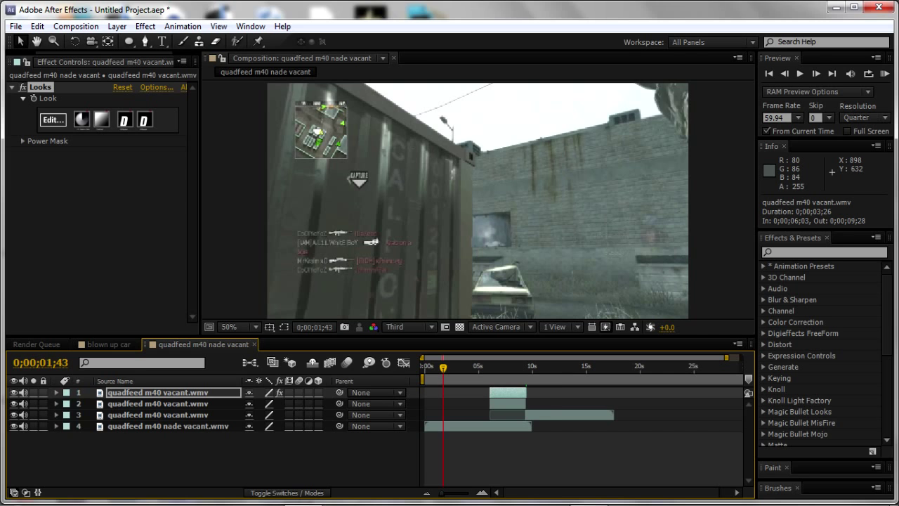
{"action": "left_click_drag", "start_coordinate": [726, 358], "coordinate": [741, 357]}
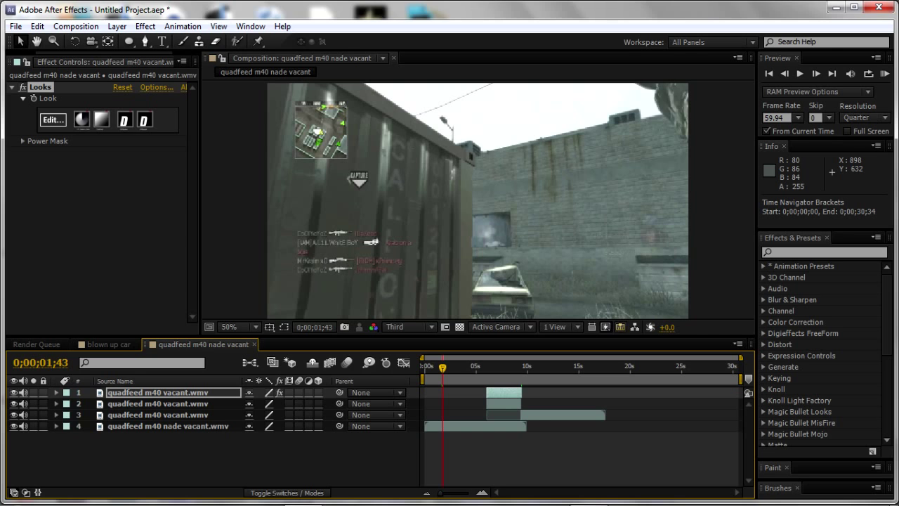
{"action": "left_click_drag", "start_coordinate": [740, 379], "coordinate": [602, 379]}
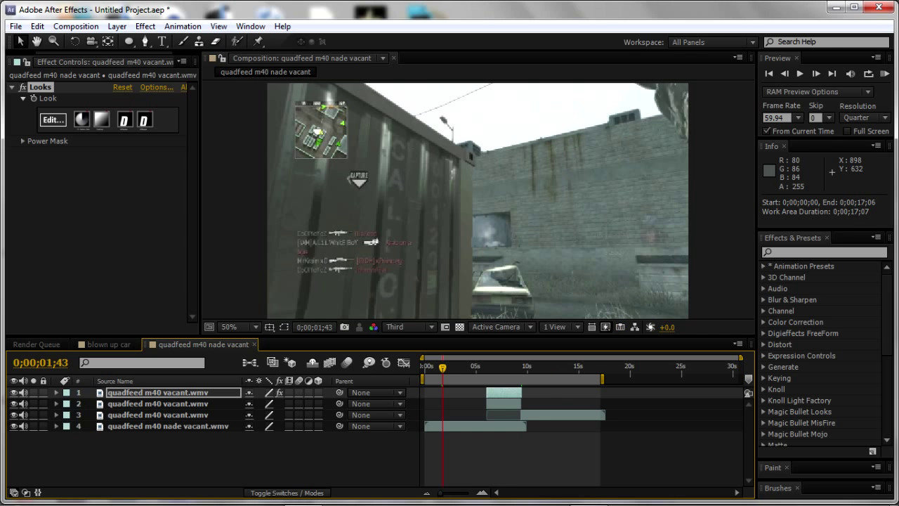
{"action": "left_click", "coordinate": [76, 26]}
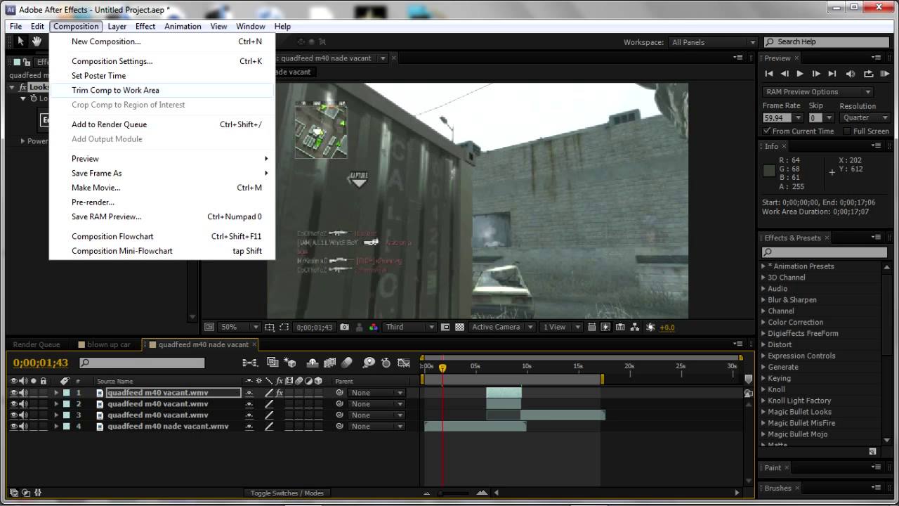
{"action": "left_click", "coordinate": [116, 90]}
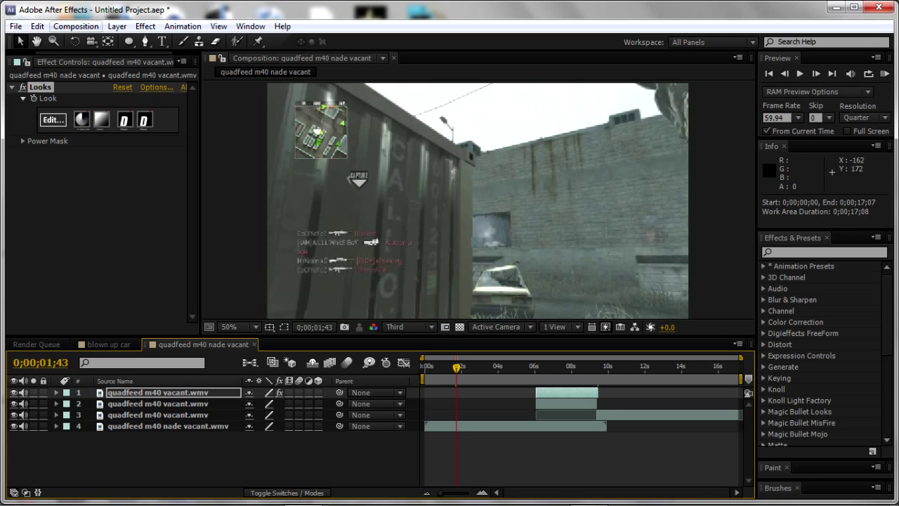
Add the composition to the render queue and set its output format to H.264, keeping the default format options.
{"action": "left_click", "coordinate": [75, 26]}
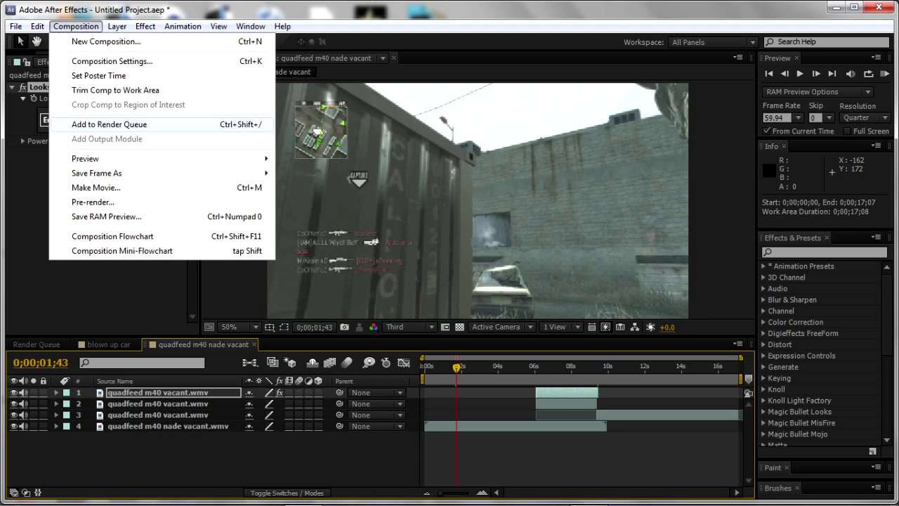
{"action": "left_click", "coordinate": [109, 125]}
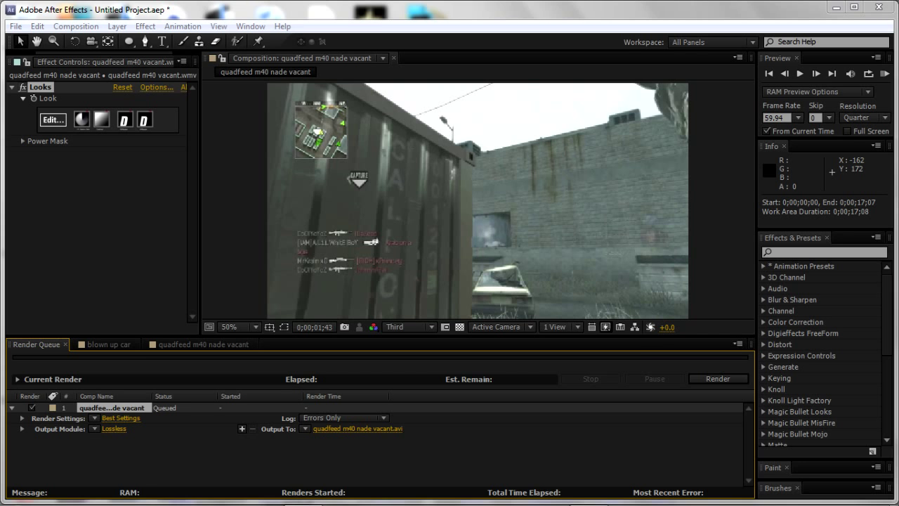
{"action": "left_click", "coordinate": [114, 428]}
{"action": "left_click", "coordinate": [400, 82]}
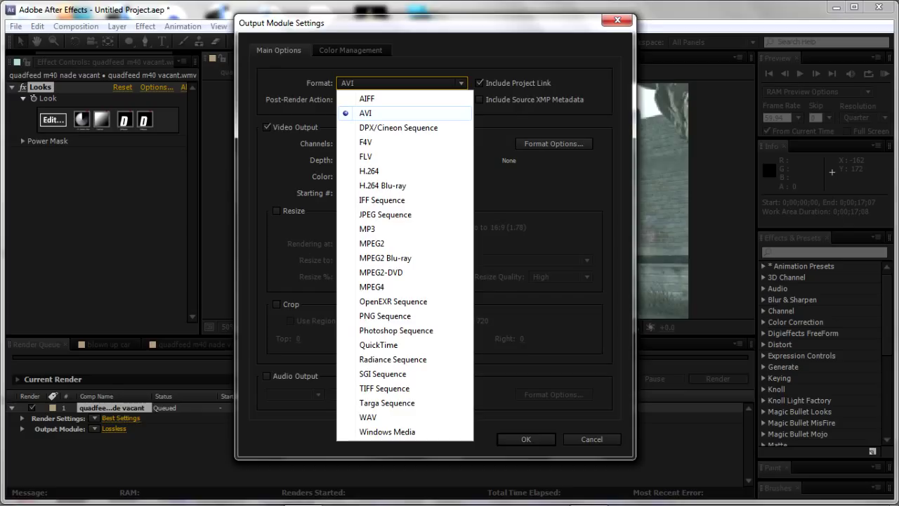
{"action": "left_click", "coordinate": [369, 171]}
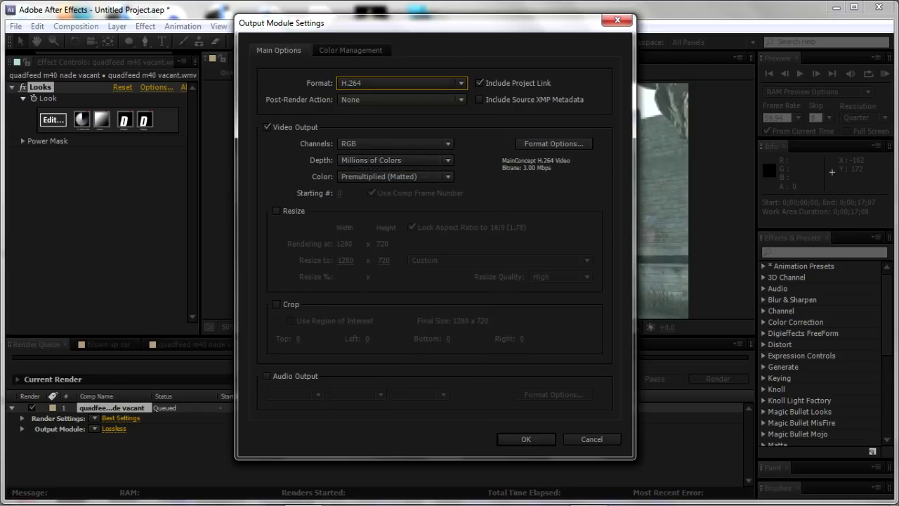
{"action": "left_click", "coordinate": [554, 143]}
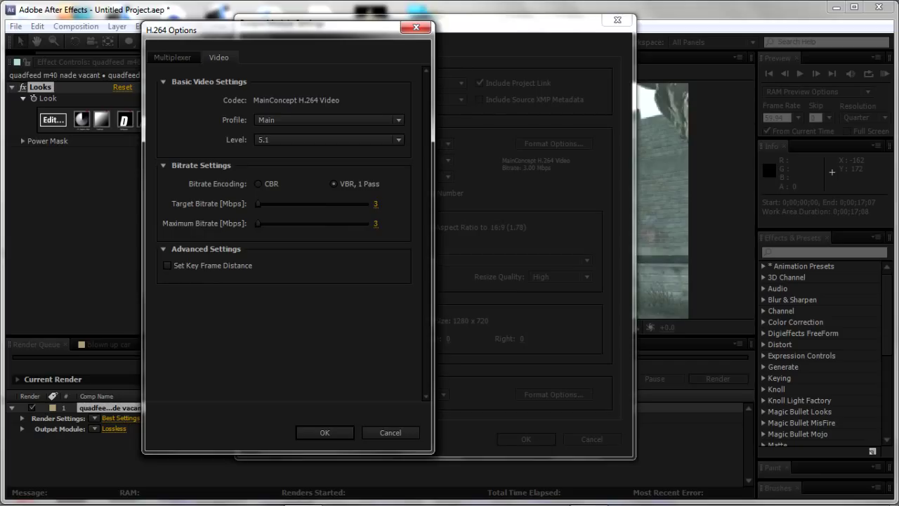
{"action": "left_click", "coordinate": [342, 432]}
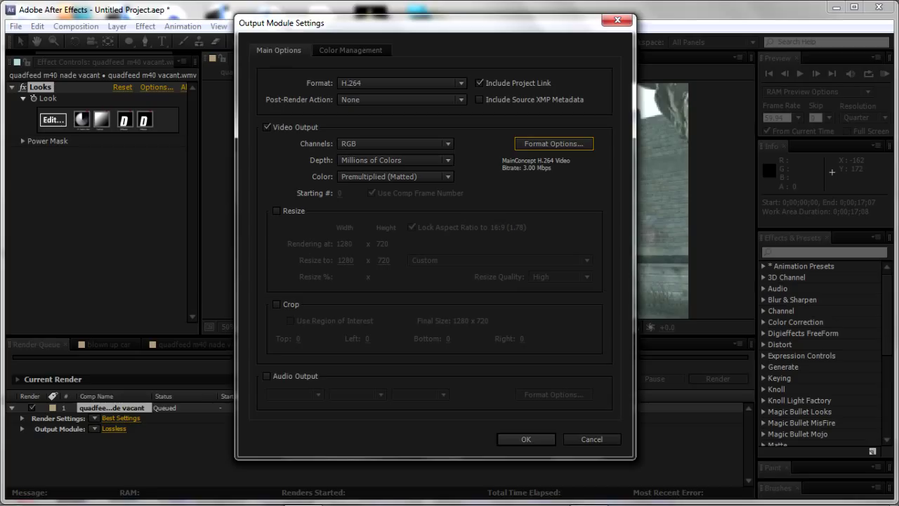
{"action": "left_click", "coordinate": [525, 439]}
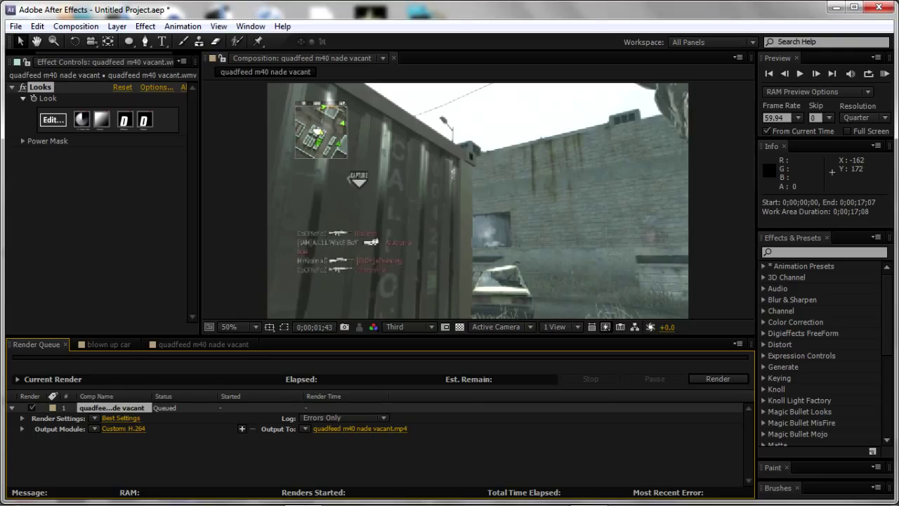
Set the render's output file to TUTORIAL.MP4 in the EDITCOD4 folder.
{"action": "left_click", "coordinate": [359, 428]}
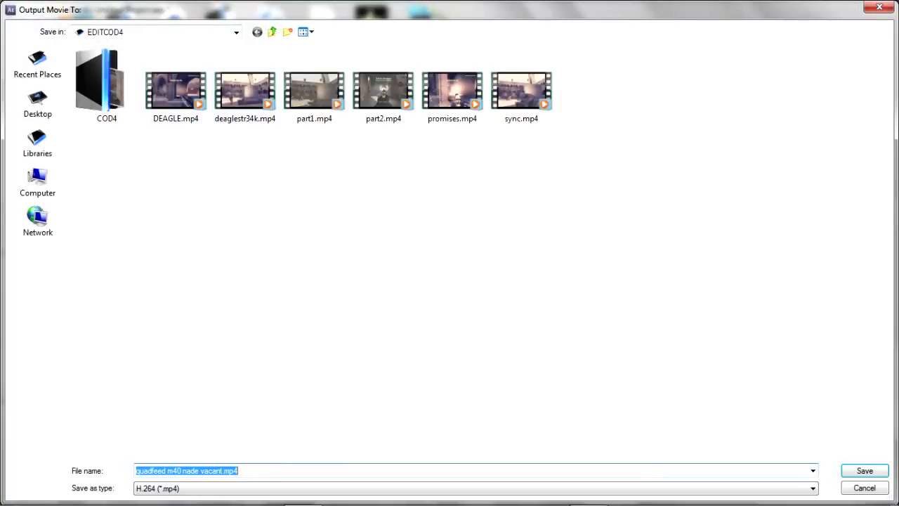
{"action": "type", "text": "TUTORIAL"}
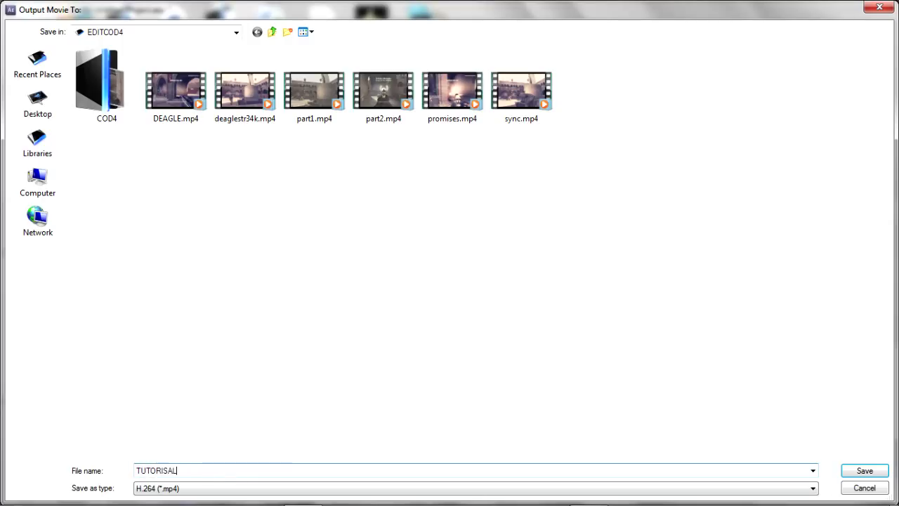
{"action": "key", "text": "BackSpace"}
{"action": "key", "text": "BackSpace"}
{"action": "type", "text": "S"}
{"action": "key", "text": "BackSpace"}
{"action": "type", "text": "AL."}
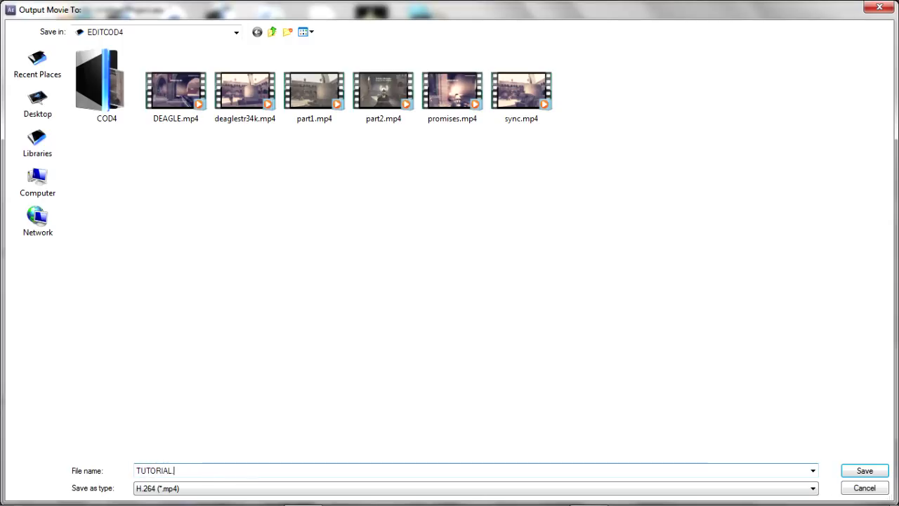
{"action": "type", "text": "MP4"}
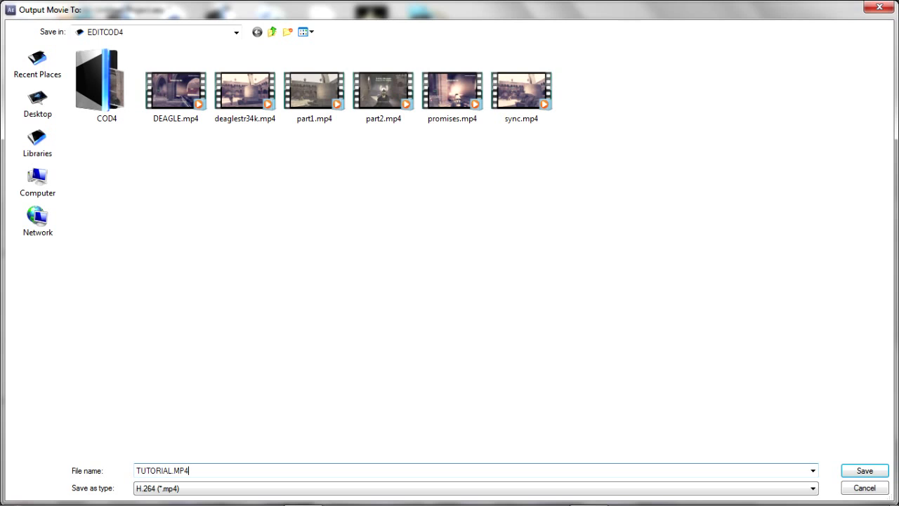
{"action": "key", "text": "Return"}
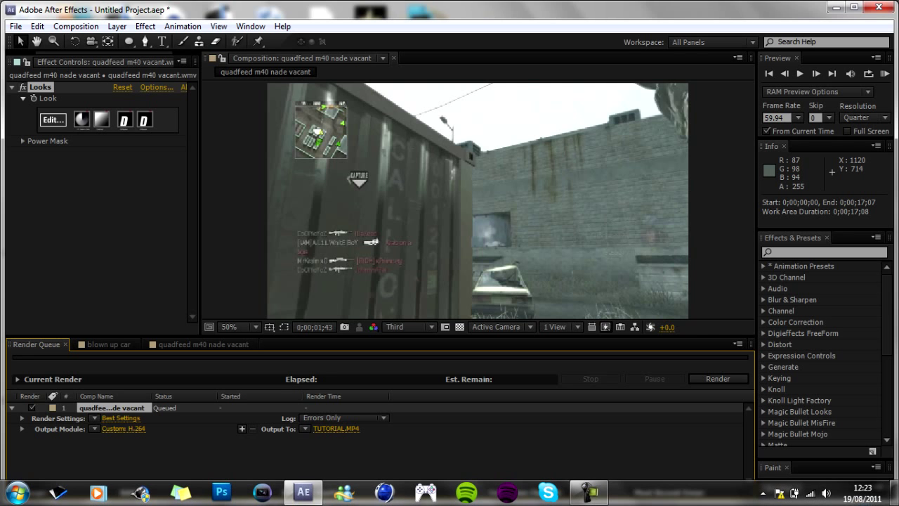
{"action": "key", "text": "alt+Tab"}
{"action": "key", "text": "alt+Tab"}
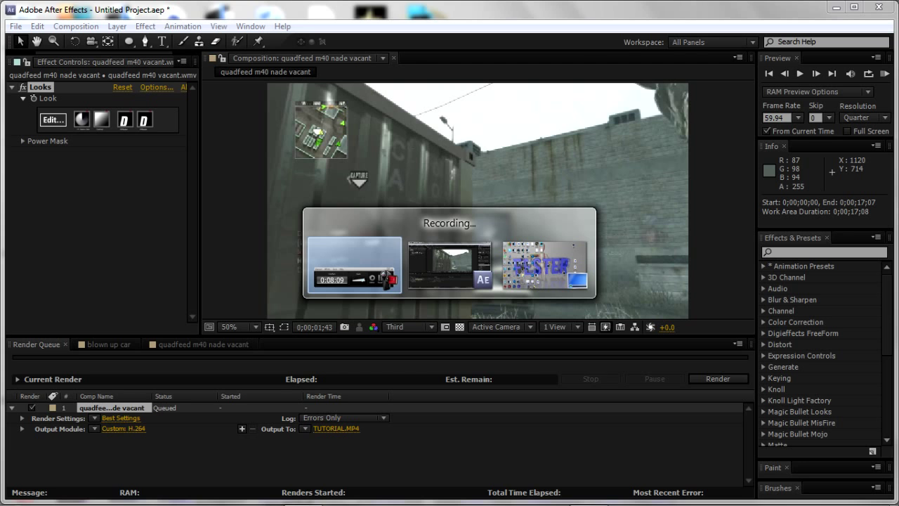